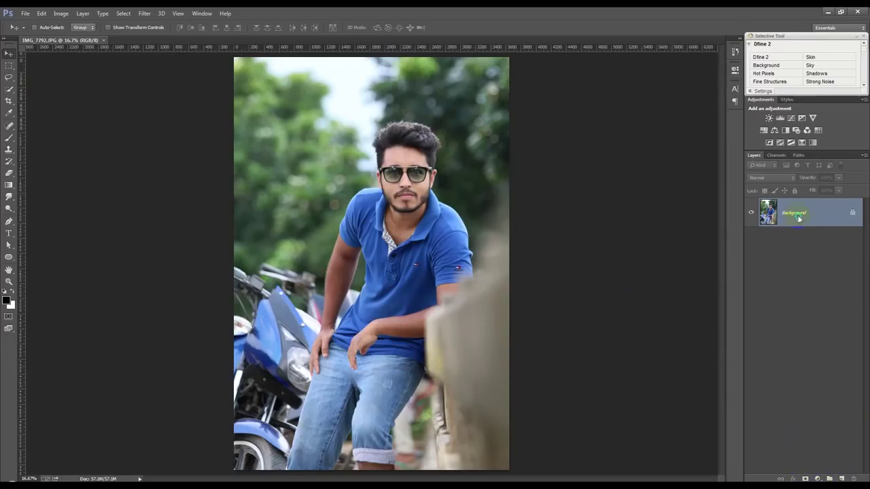
Step: Choose Duplicate Layer from the Background layer's context menu in IMG_7792.JPG
right_click(798, 218)
click(796, 232)
Step: Create the Background copy layer, take the Pen tool and zoom in on the left hand
click(513, 157)
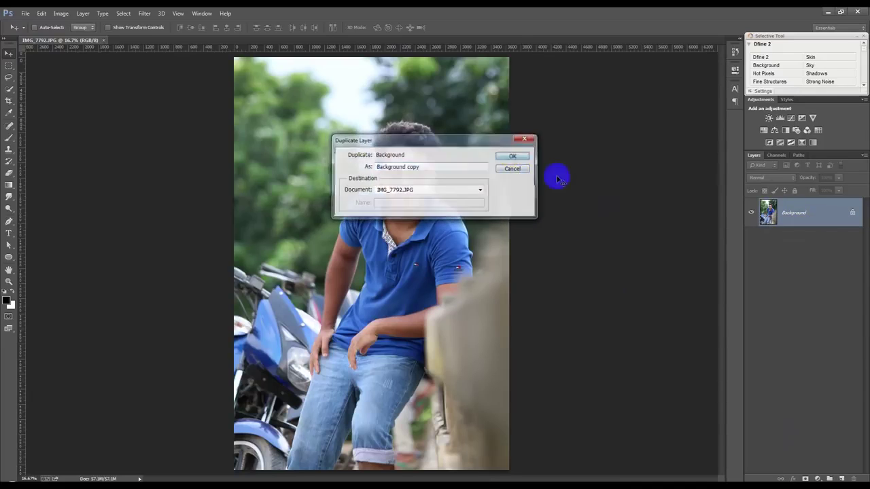
click(9, 221)
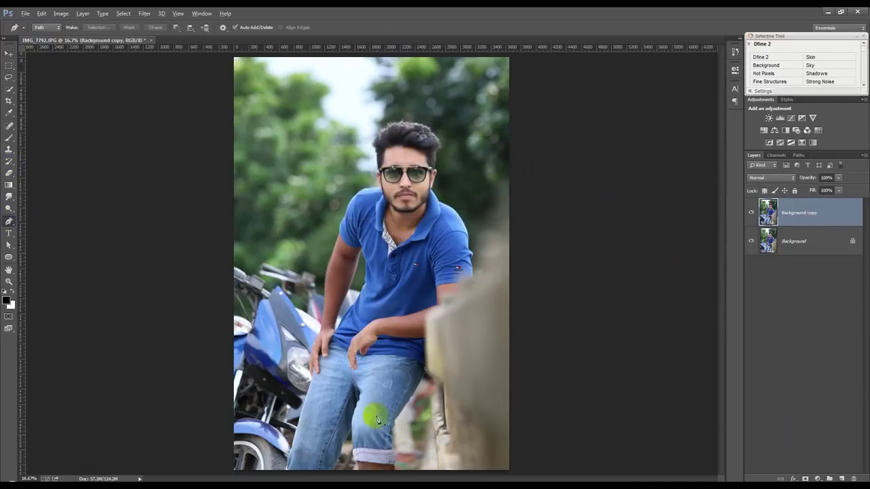
scroll(375, 421, up, 2)
scroll(376, 422, up, 3)
scroll(376, 421, up, 3)
scroll(373, 422, up, 2)
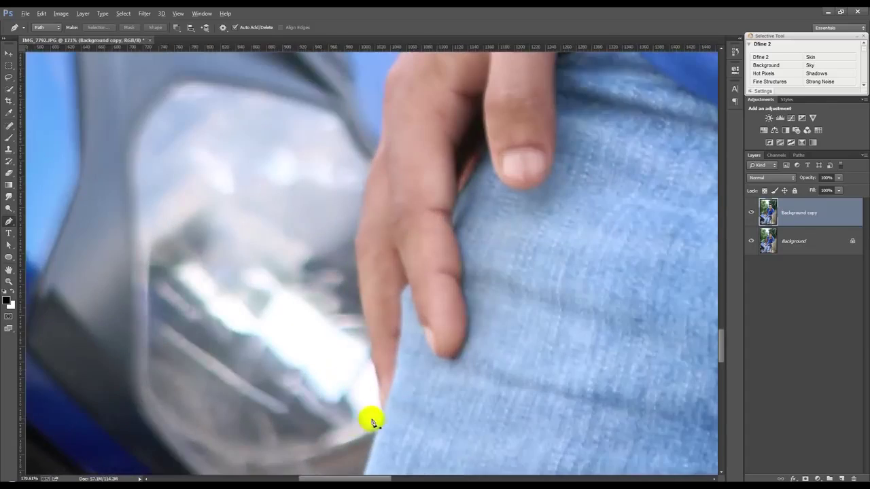
scroll(377, 420, up, 2)
Step: Start the path at the fingertip and place anchors up the finger edge
click(388, 412)
click(383, 396)
click(382, 374)
click(381, 352)
drag(381, 352, 384, 379)
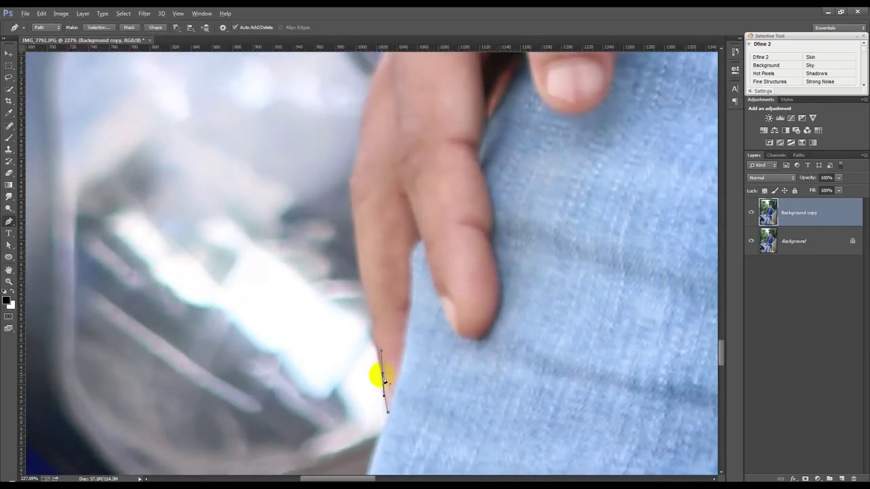
drag(374, 326, 370, 317)
click(367, 295)
click(354, 157)
Step: Continue curved anchors along the hand's outer edge up to the wrist
drag(380, 158, 314, 355)
click(303, 289)
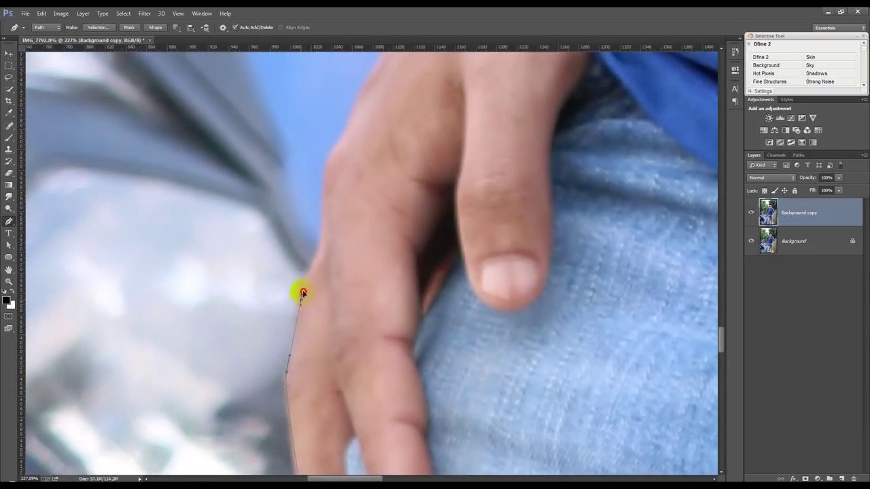
click(322, 232)
drag(322, 226, 322, 225)
drag(328, 161, 332, 150)
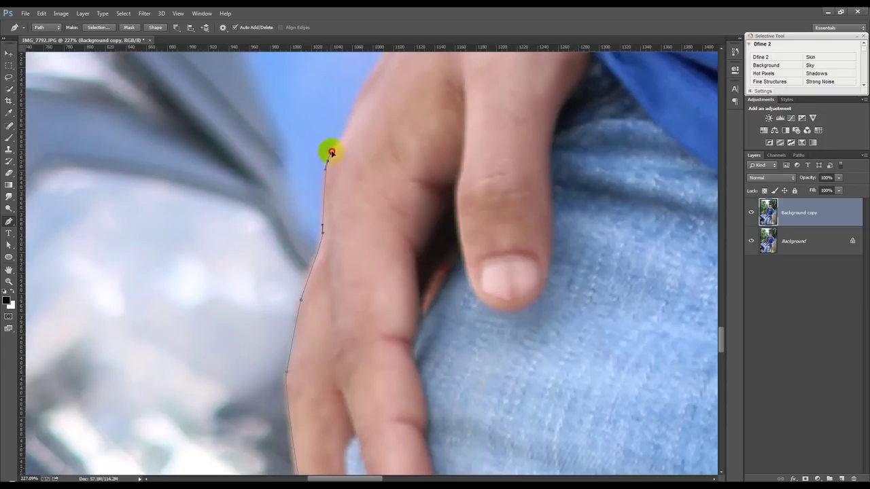
mouse_move(352, 112)
mouse_down()
mouse_move(355, 101)
mouse_move(305, 235)
mouse_move(281, 259)
mouse_up()
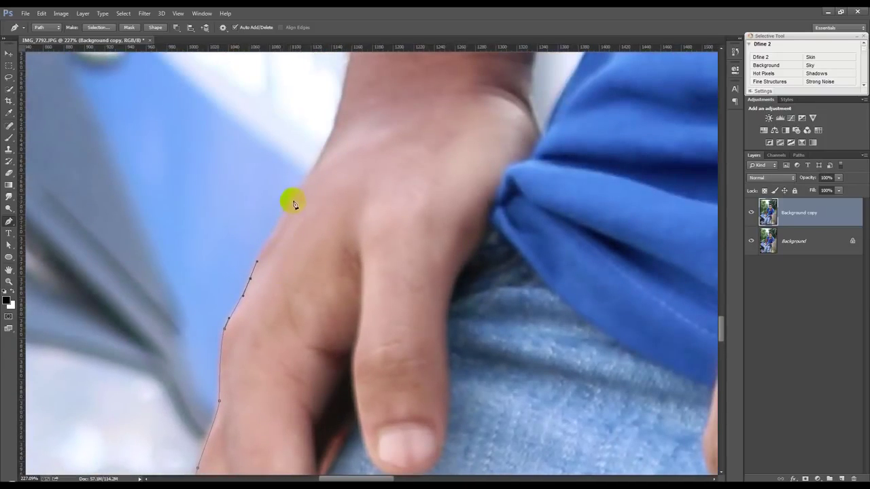
drag(294, 198, 304, 179)
Step: Extend the path up the forearm edge to the upper arm near the sleeve
mouse_move(336, 80)
mouse_down()
mouse_move(277, 333)
mouse_move(276, 254)
mouse_up()
drag(286, 162, 291, 134)
drag(316, 228, 291, 408)
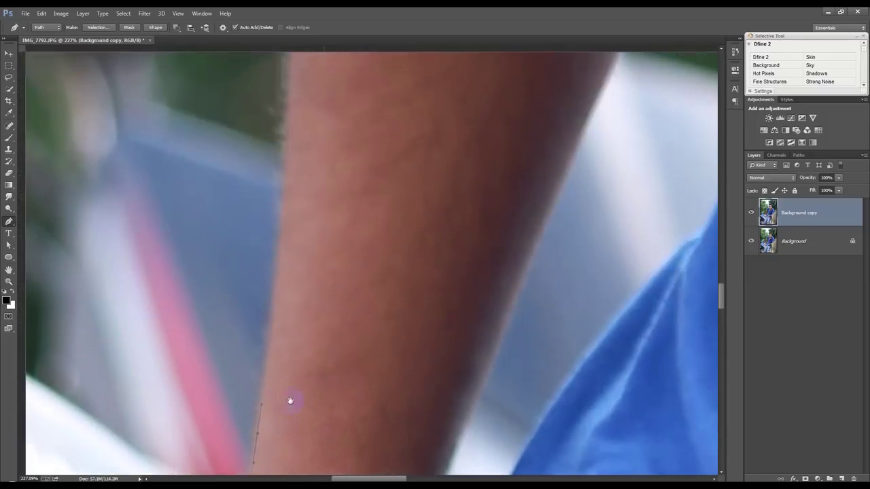
click(295, 78)
drag(313, 155, 323, 395)
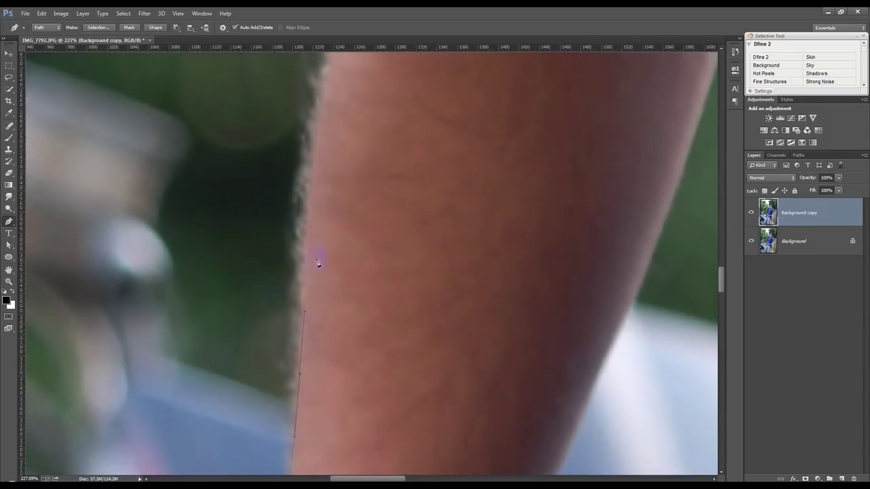
drag(325, 97, 342, 52)
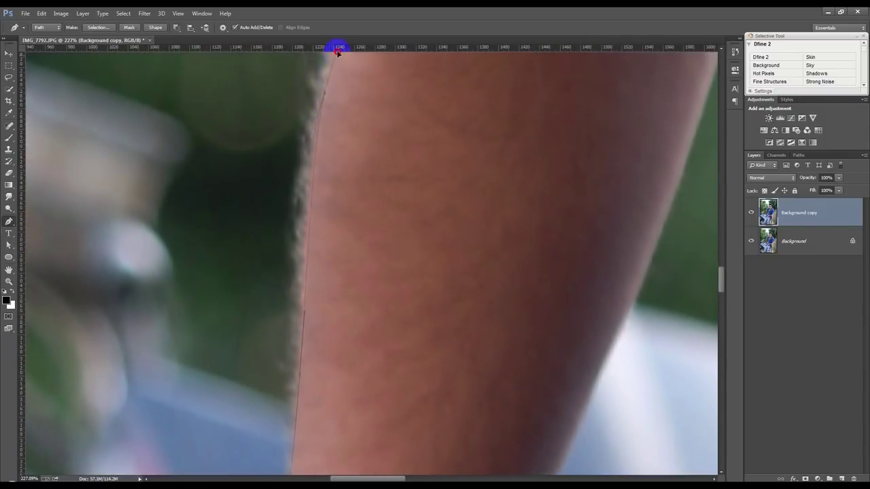
drag(343, 52, 358, 151)
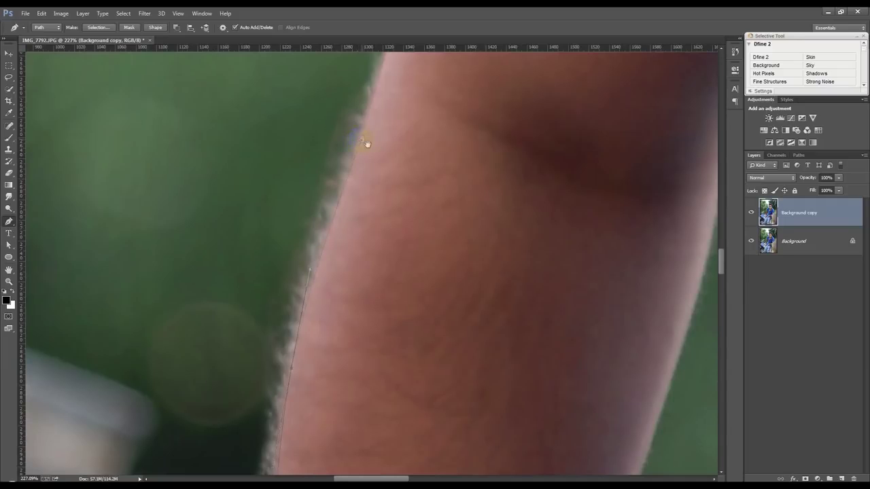
drag(366, 143, 353, 241)
click(356, 236)
click(365, 207)
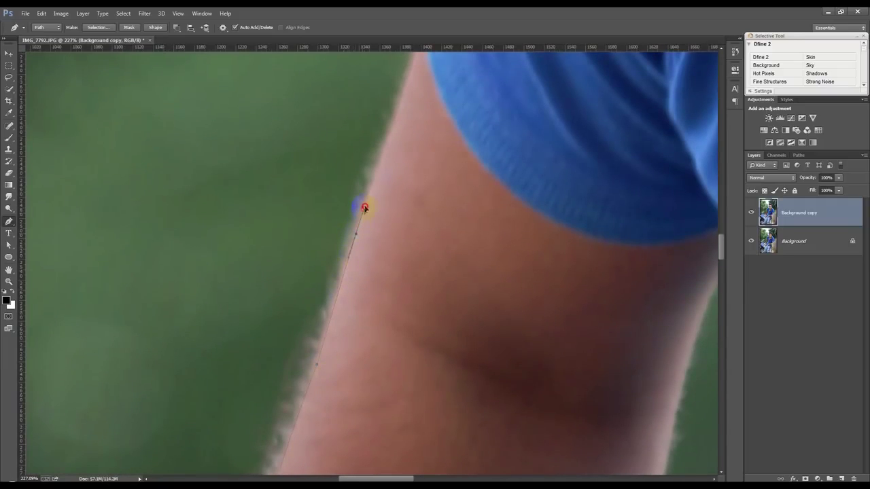
Step: Curve the path along the sleeve hem and make a sharp corner at the armpit
scroll(422, 83, up, 3)
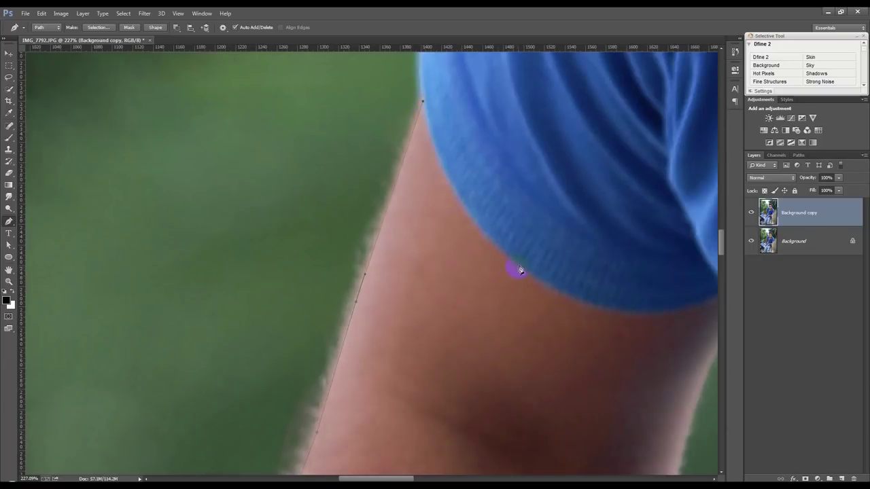
drag(539, 285, 596, 331)
scroll(371, 286, right, 5)
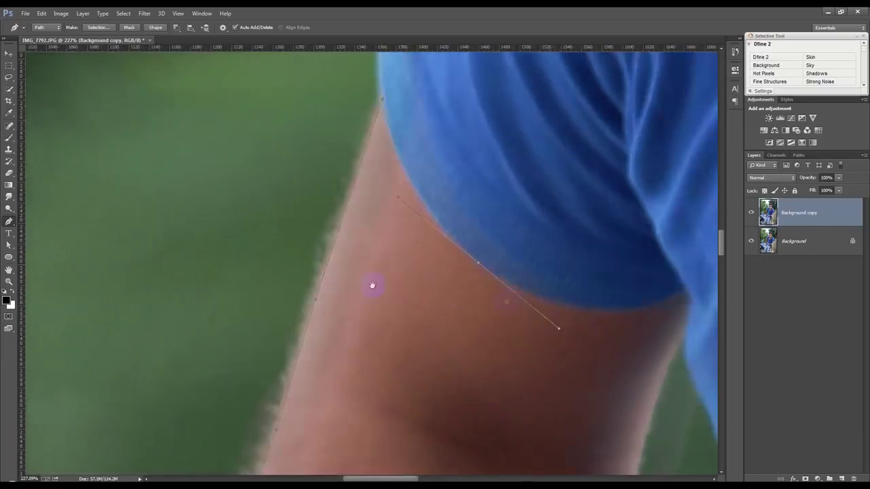
drag(502, 271, 535, 244)
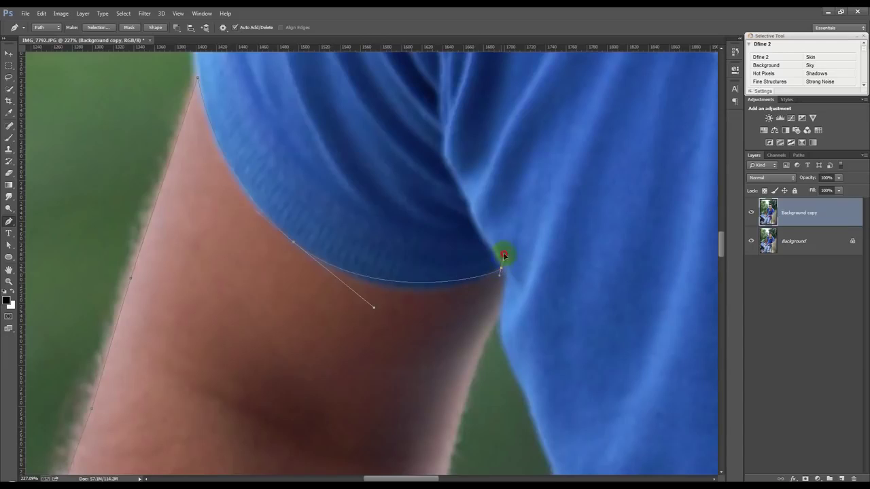
alt+click(502, 270)
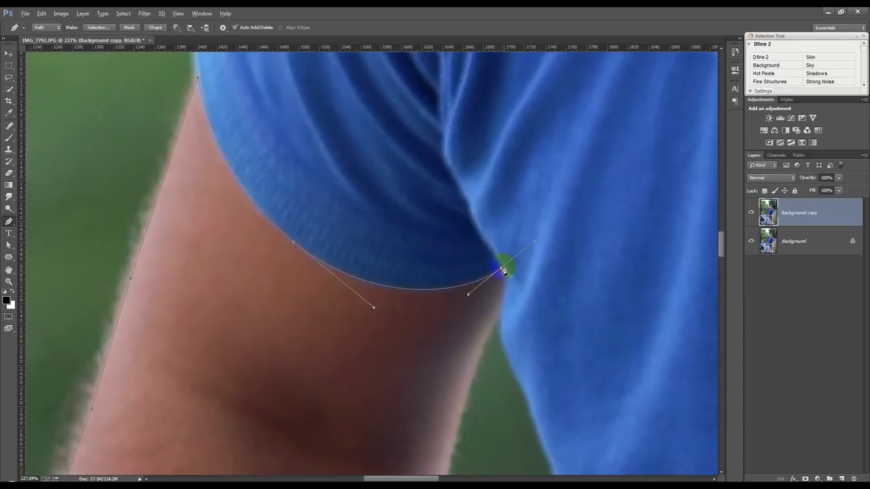
Step: Run the path down the inner arm edge, undoing one misplaced segment
click(498, 315)
drag(476, 367, 436, 162)
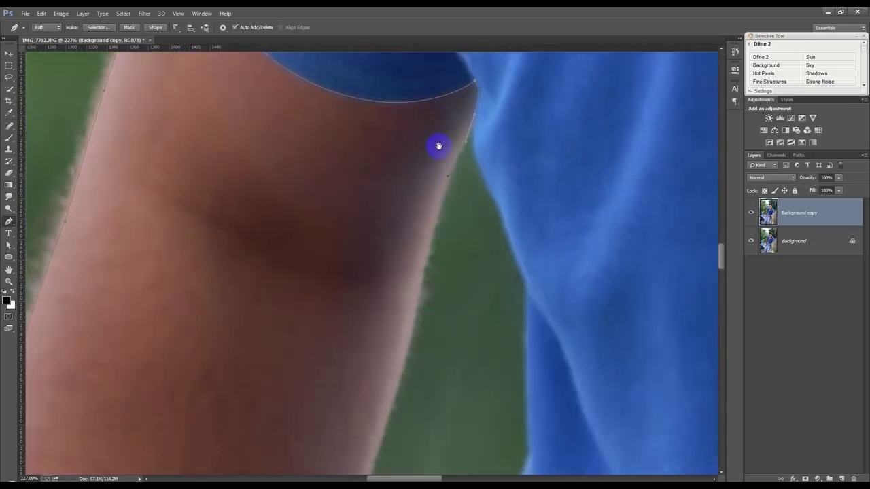
click(429, 168)
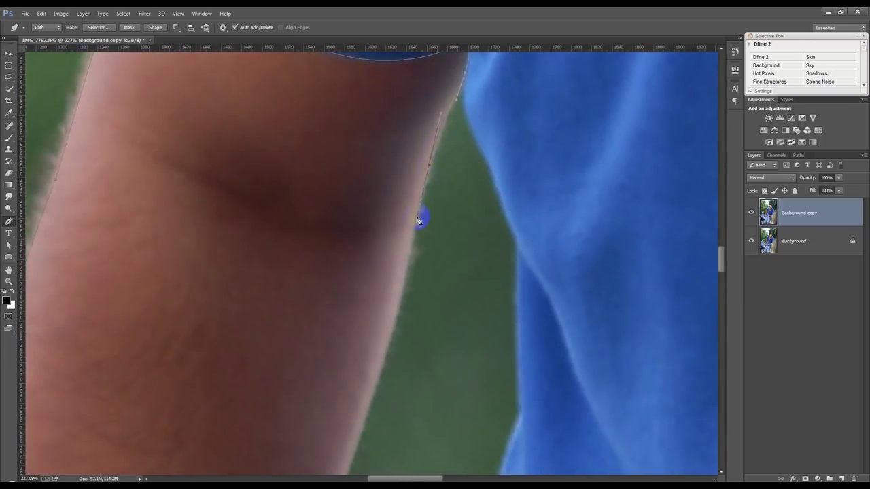
click(388, 341)
drag(390, 345, 385, 247)
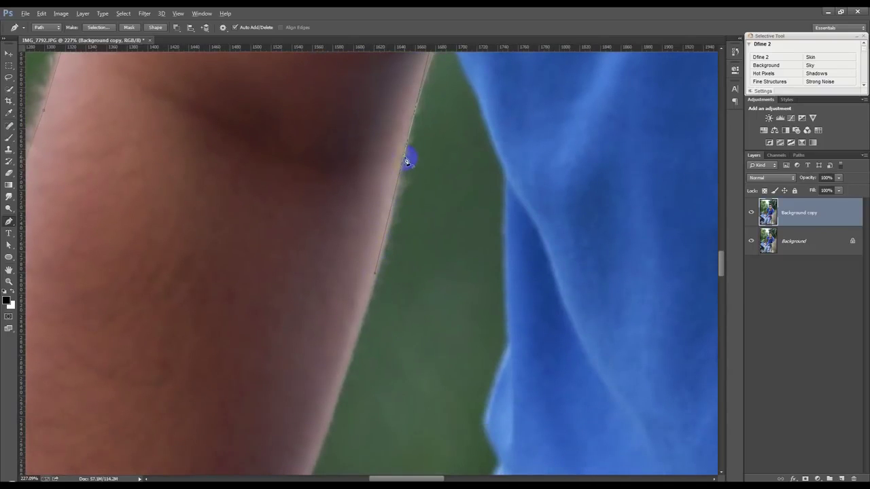
key(ctrl+z)
drag(369, 309, 395, 187)
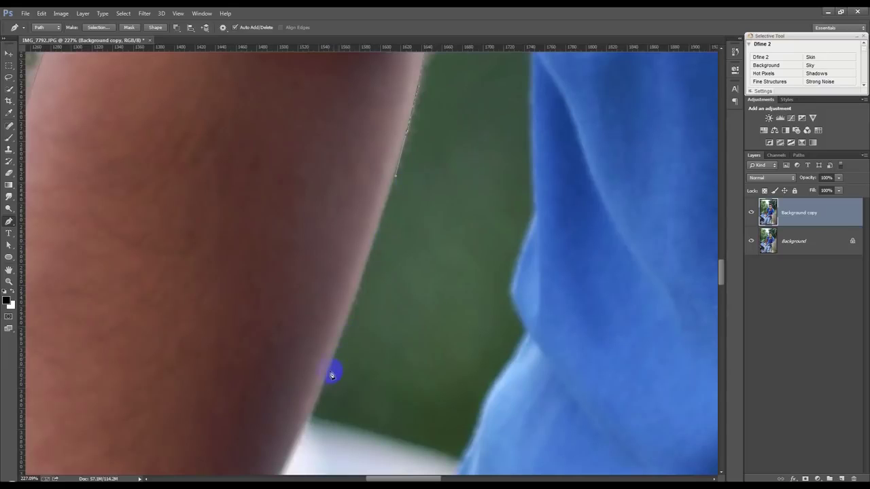
click(325, 381)
Step: Carry the path down the forearm to the wrist and around the back of the hand
drag(338, 354, 369, 242)
drag(308, 373, 391, 206)
mouse_move(299, 406)
mouse_down()
mouse_move(291, 421)
mouse_move(301, 161)
mouse_up()
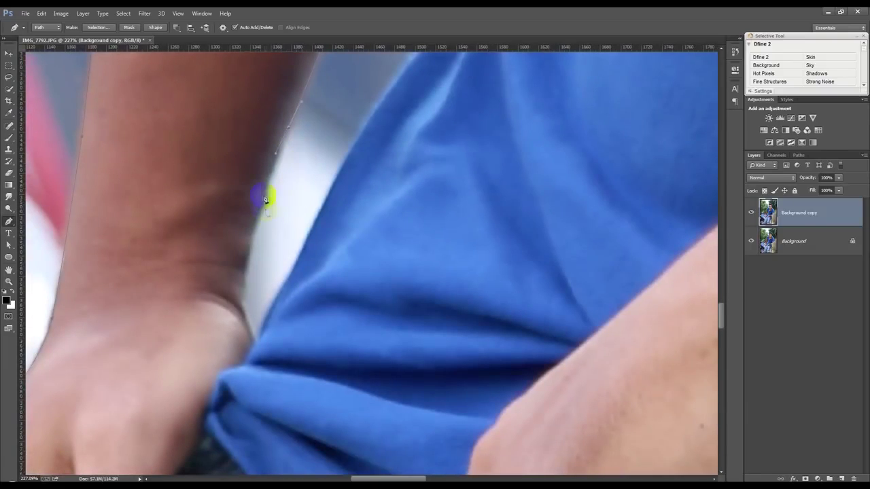
drag(267, 197, 255, 223)
drag(250, 254, 245, 261)
click(255, 346)
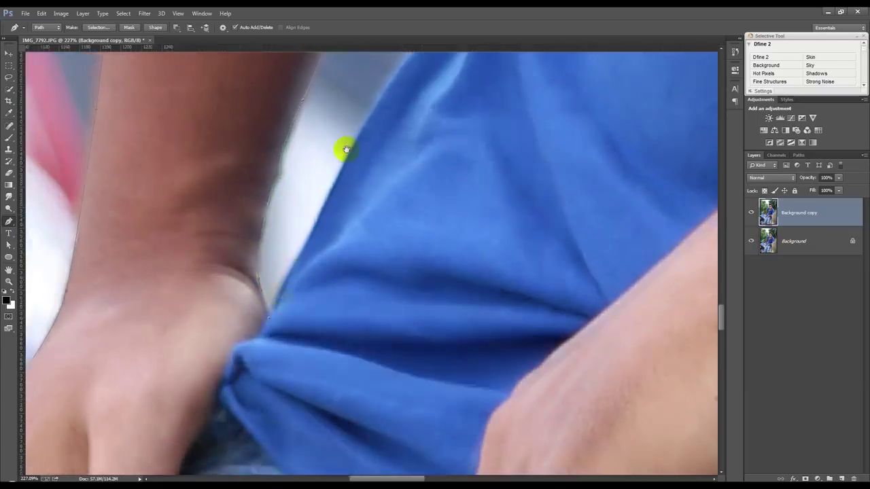
drag(256, 348, 333, 167)
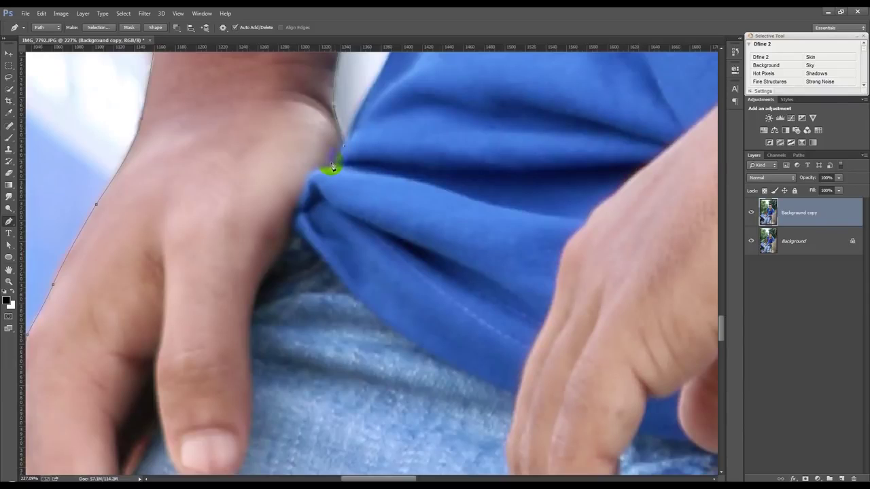
click(301, 194)
drag(301, 195, 270, 270)
Step: Trace the path around the first fingertip and along the thumb edge
mouse_move(249, 323)
mouse_down()
mouse_move(245, 366)
mouse_move(217, 184)
mouse_up()
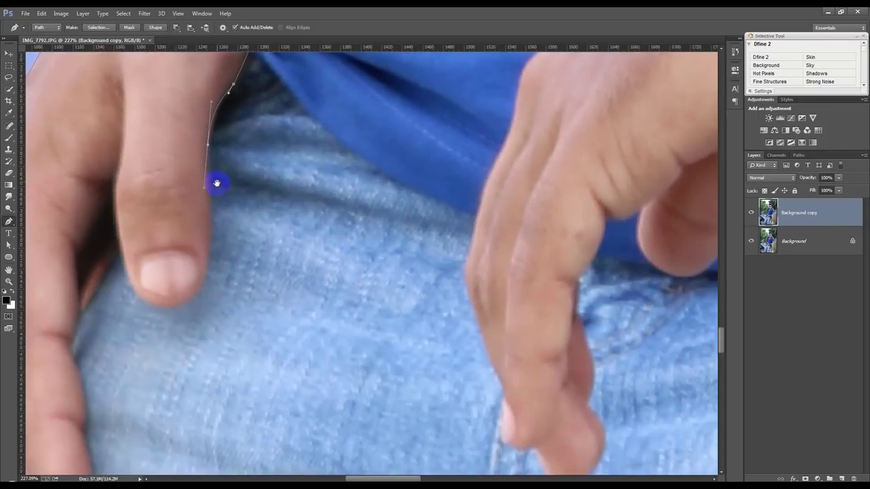
click(182, 321)
drag(126, 273, 117, 230)
click(123, 182)
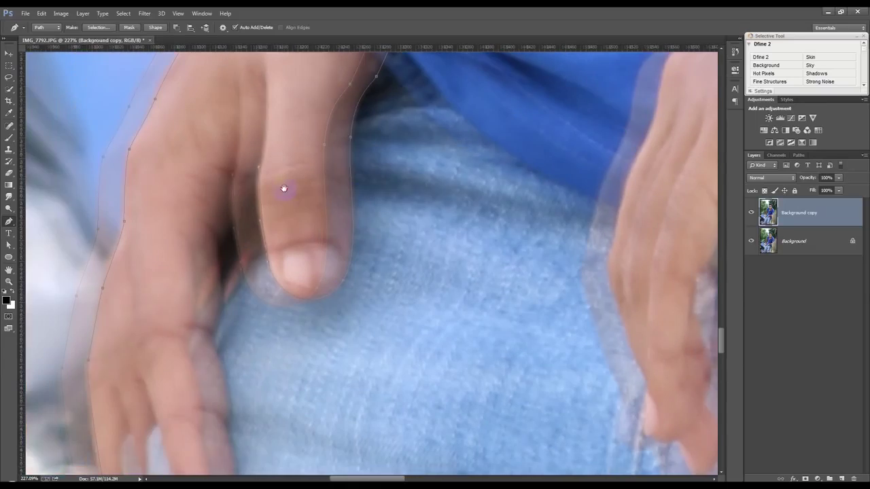
drag(132, 191, 265, 240)
drag(237, 300, 230, 309)
click(218, 314)
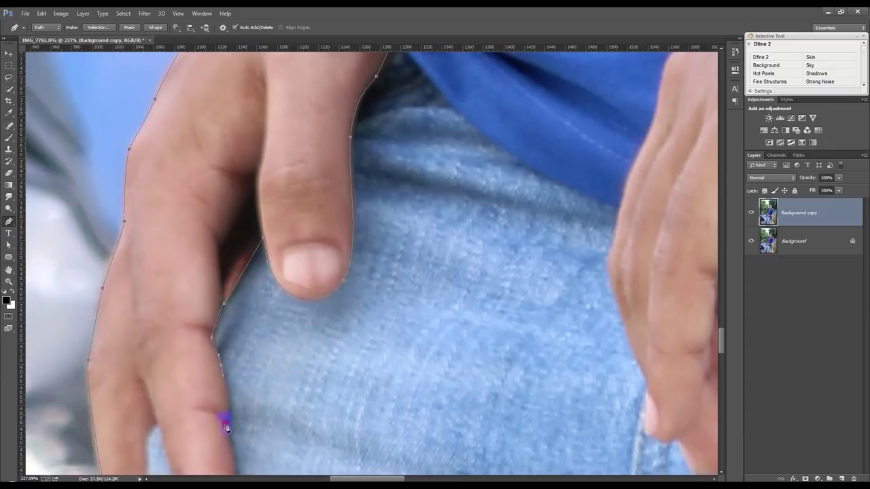
Step: Trace around the remaining fingertips and reshape segments to hug the finger edges
drag(236, 427, 253, 287)
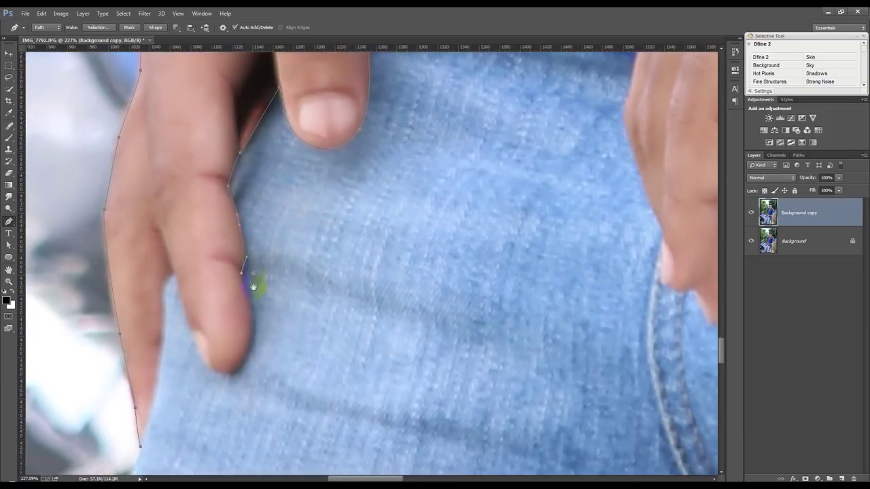
mouse_move(248, 358)
mouse_down()
mouse_move(226, 388)
mouse_move(172, 286)
mouse_move(176, 277)
mouse_up()
drag(172, 272, 173, 270)
click(162, 359)
drag(140, 446, 127, 459)
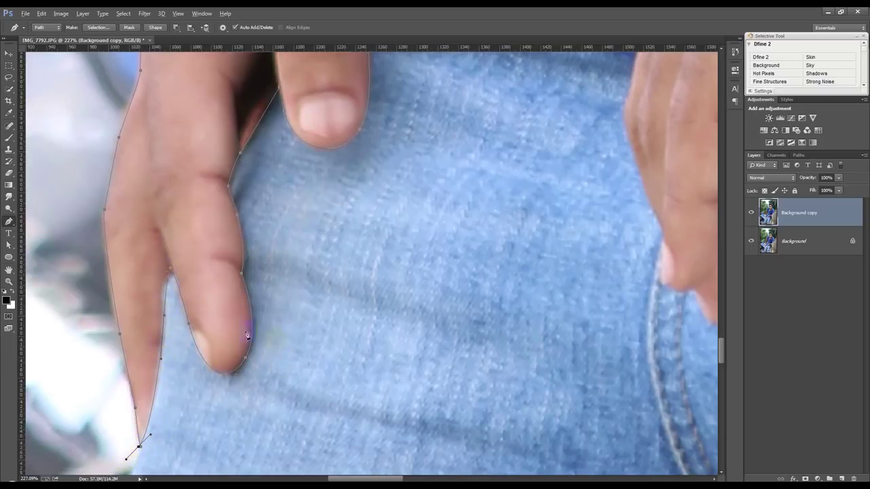
click(173, 297)
click(167, 287)
drag(164, 292, 156, 372)
drag(137, 450, 151, 442)
Step: Zoom out to check the finished outline of the whole left arm
scroll(151, 442, down, 5)
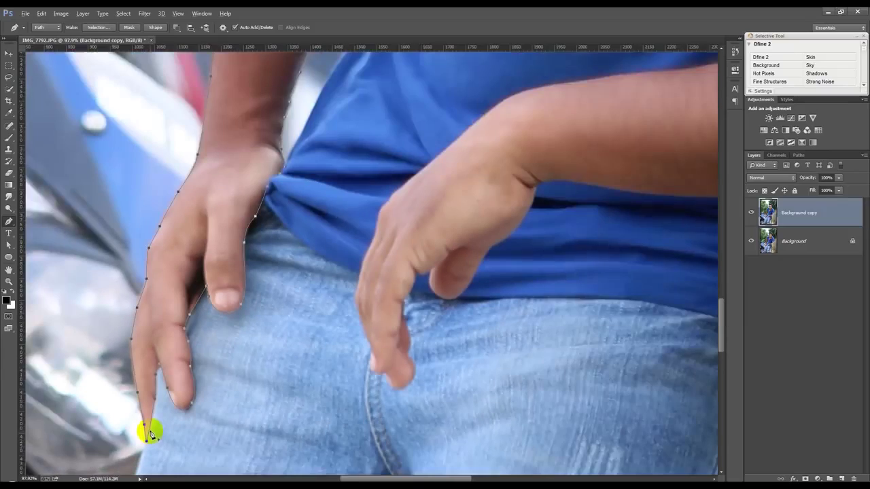
scroll(148, 430, down, 2)
scroll(159, 421, down, 2)
scroll(159, 421, down, 1)
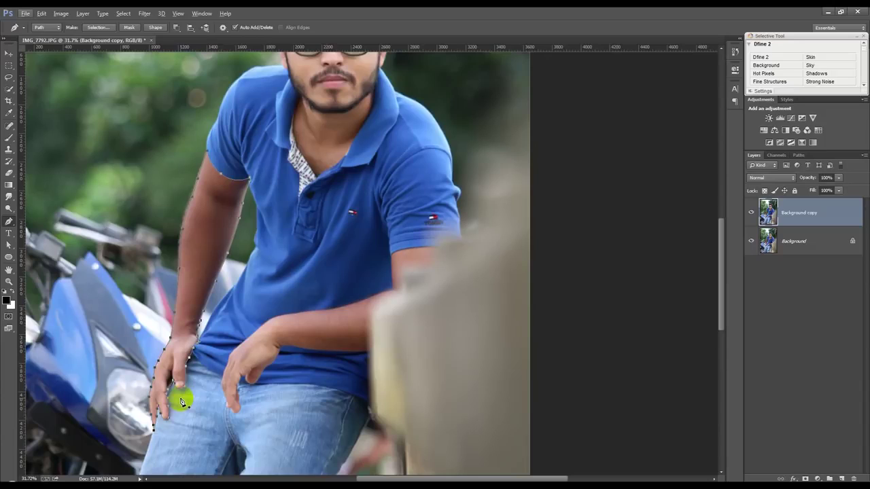
Step: Turn the arm path into a selection and contract it slightly
click(177, 32)
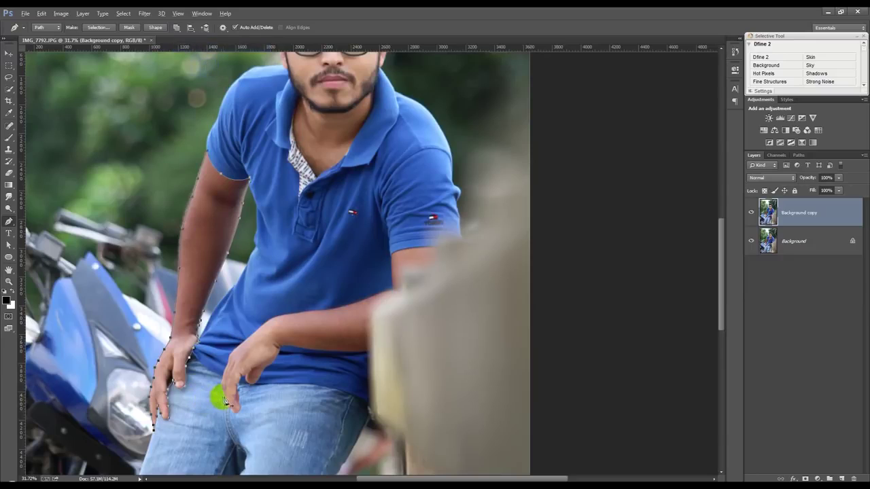
click(315, 367)
key(ctrl+Return)
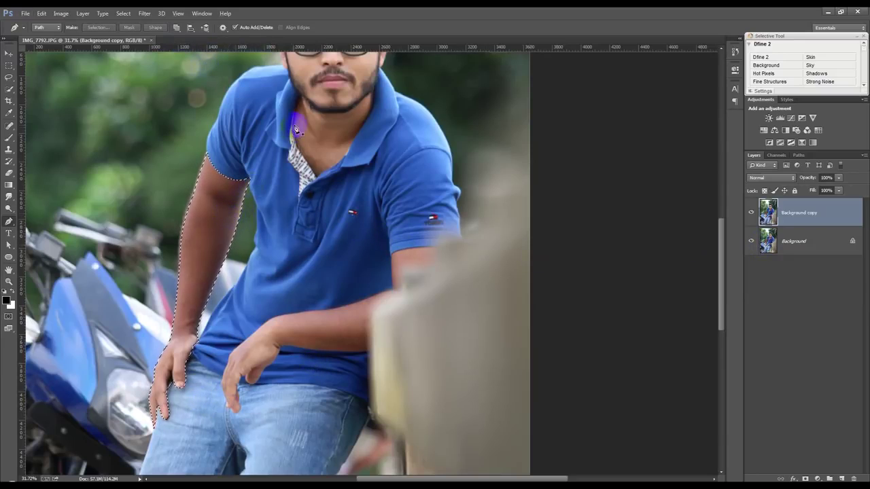
click(123, 13)
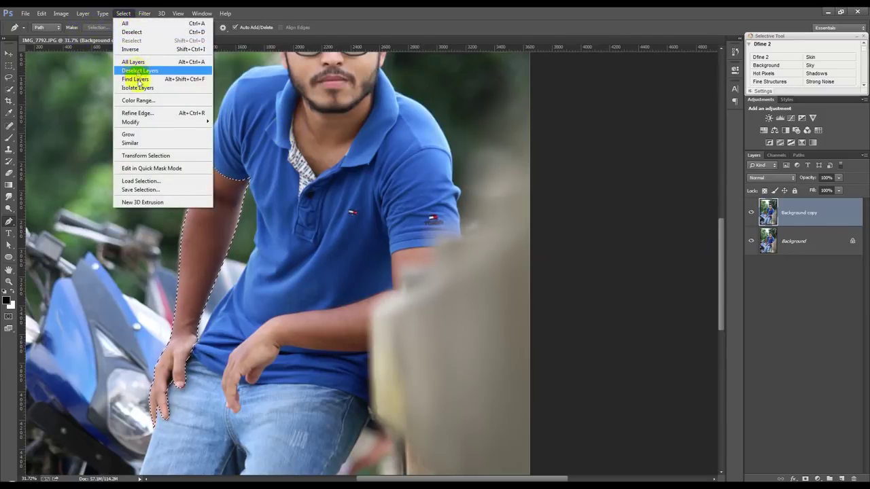
mouse_move(130, 122)
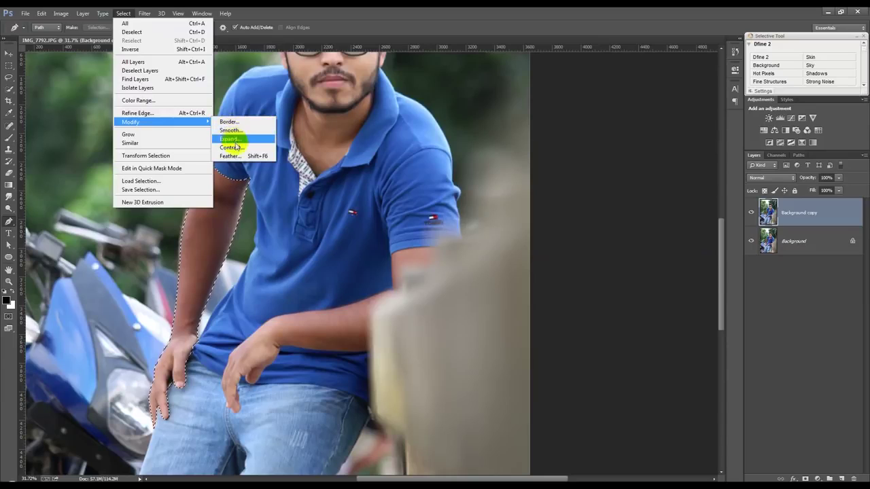
click(238, 148)
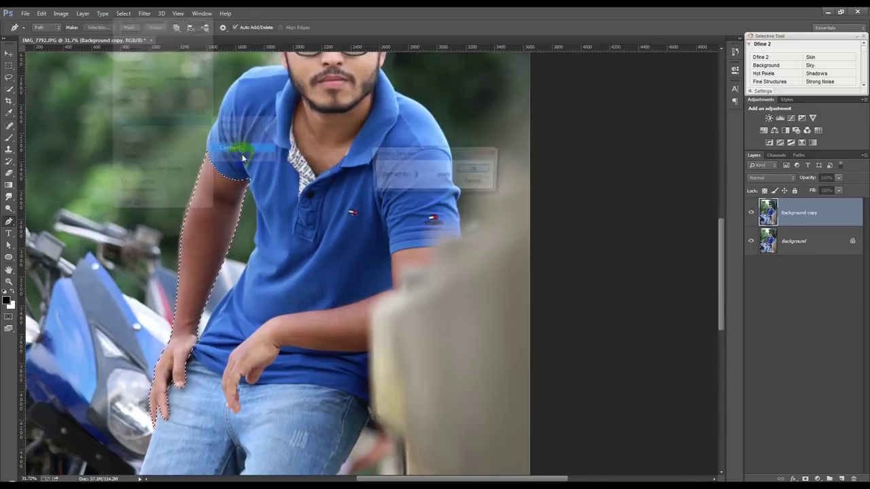
click(475, 180)
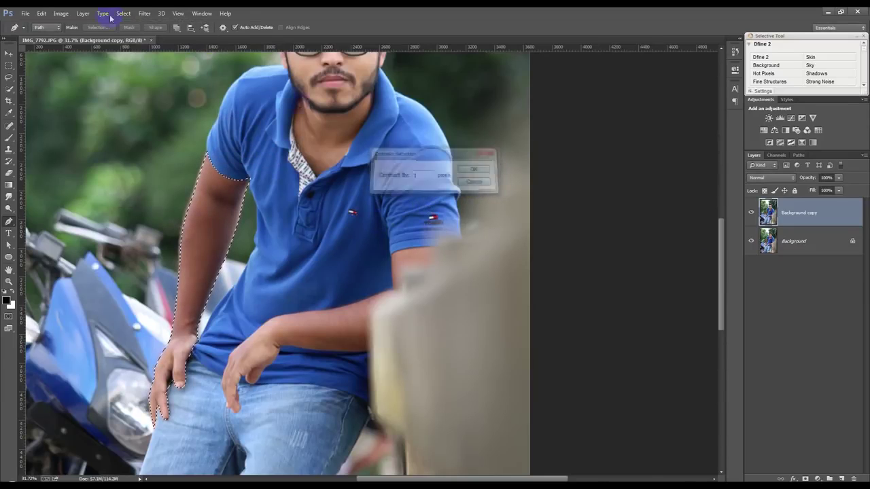
Step: Feather the arm selection and copy it onto a new Layer 1
click(144, 13)
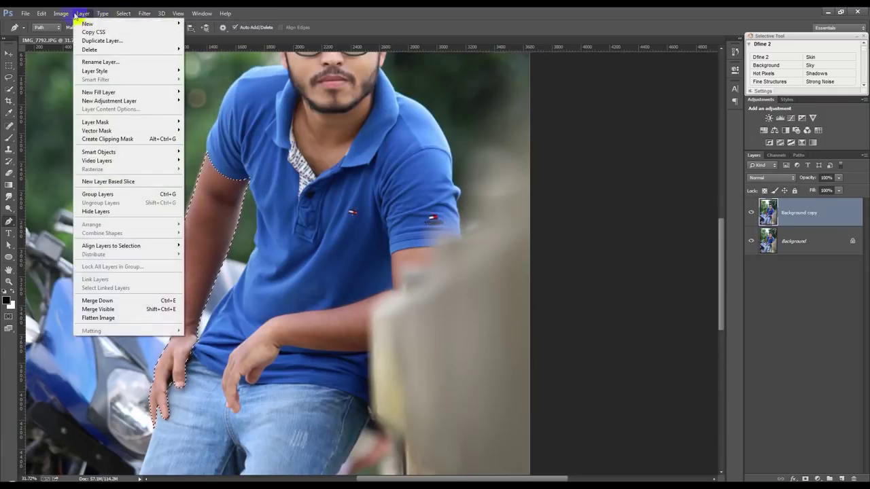
mouse_move(131, 122)
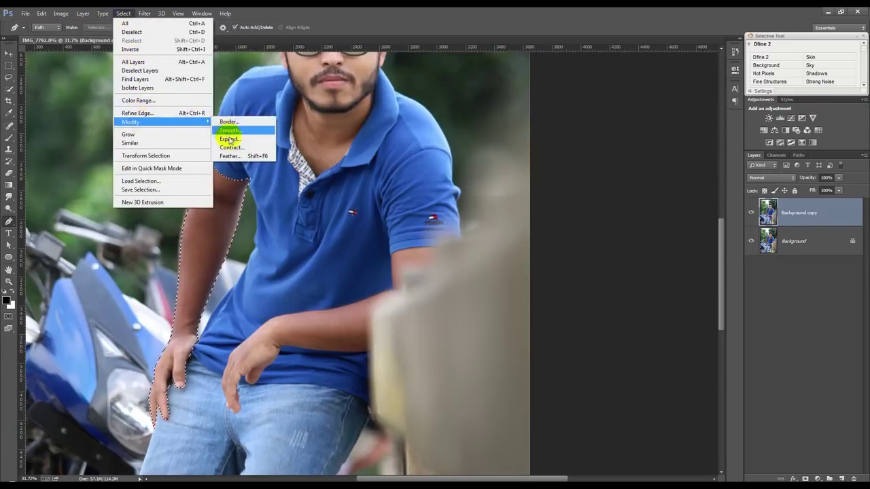
click(240, 156)
click(479, 170)
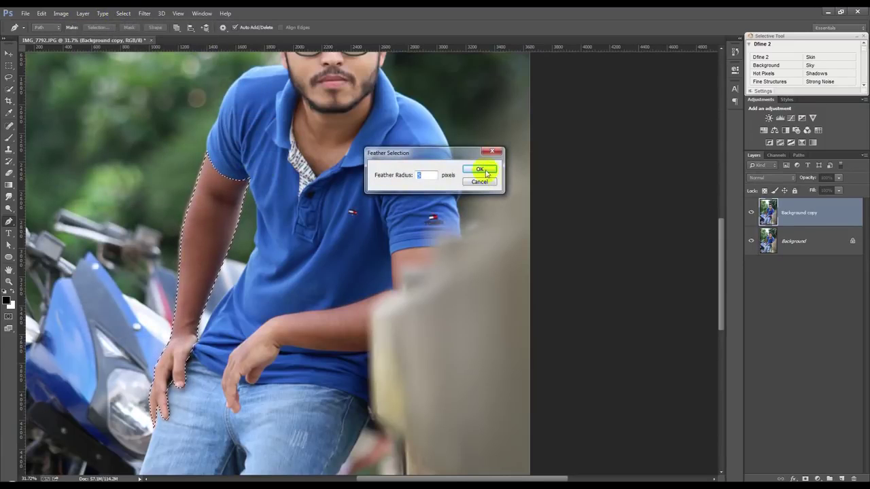
key(ctrl+j)
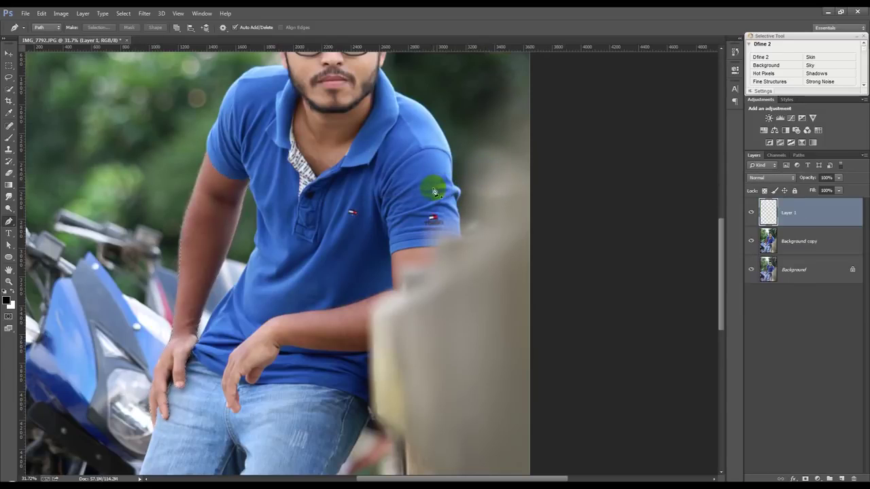
Step: Solo Layer 1 to check the cut-out arm, restore all layers and reselect Background copy
click(9, 53)
drag(755, 254, 757, 271)
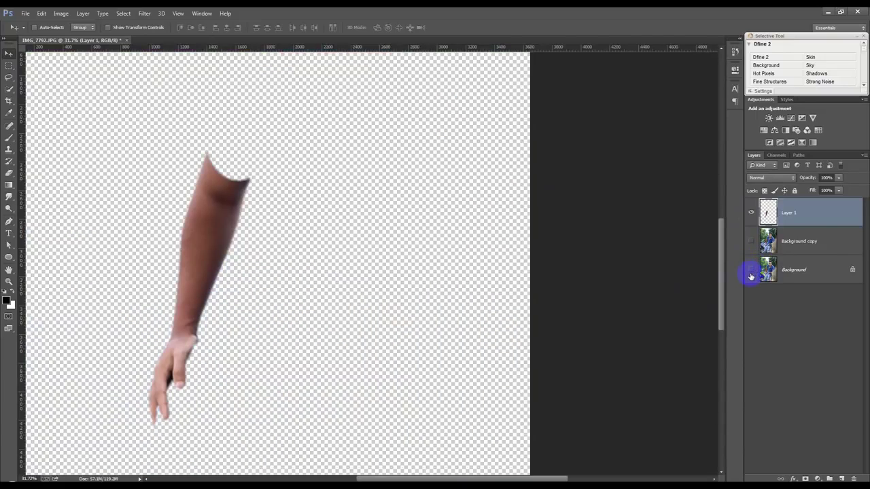
drag(751, 276, 753, 251)
click(778, 246)
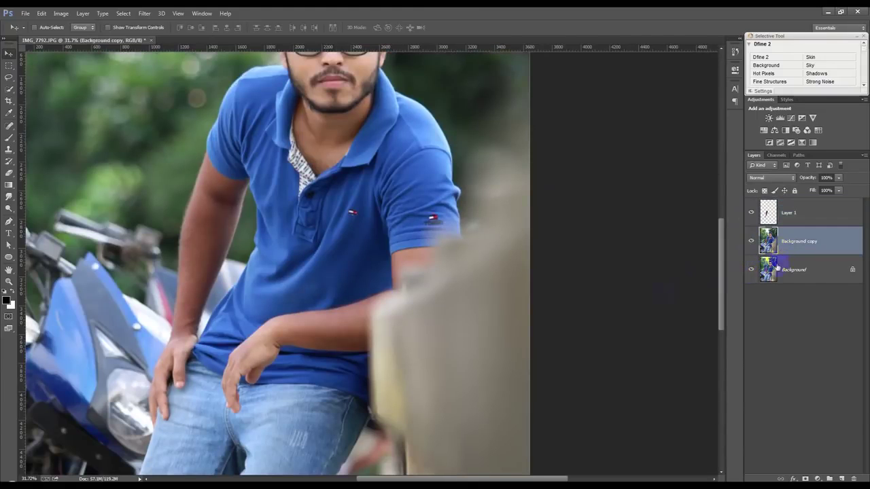
click(9, 222)
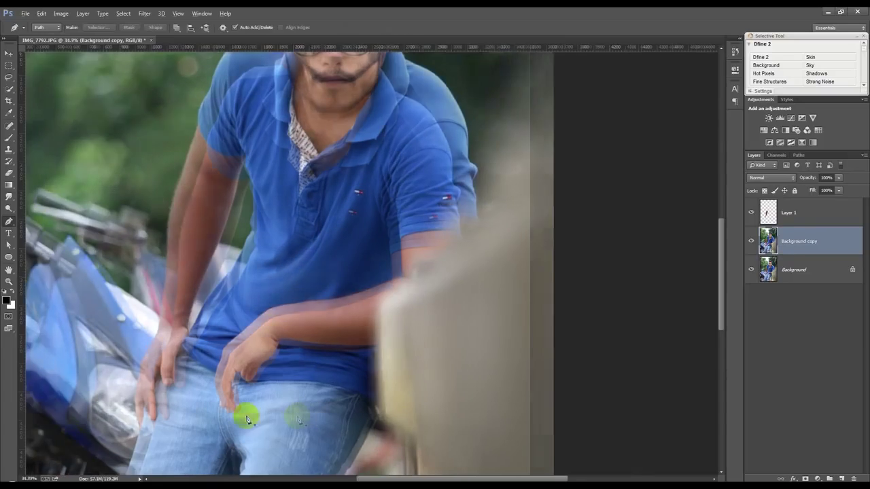
drag(247, 420, 236, 430)
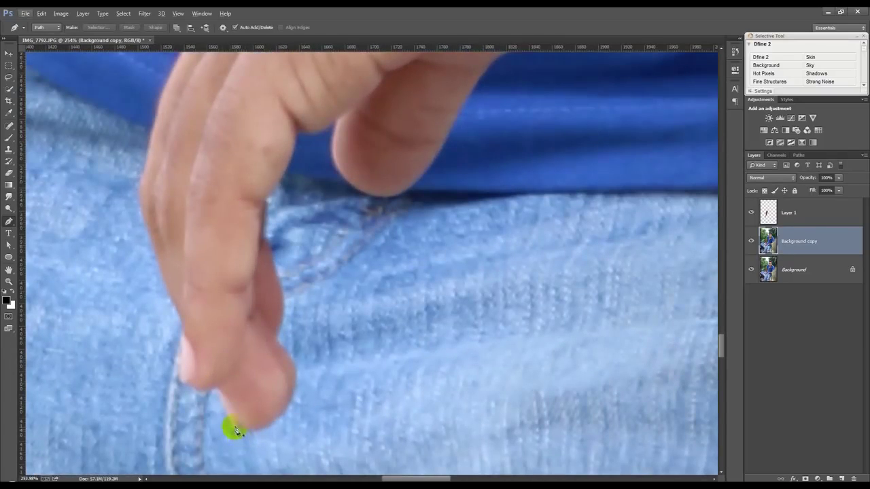
Step: Start a new path at the resting hand's fingertip and curve it up the finger
click(234, 427)
click(215, 379)
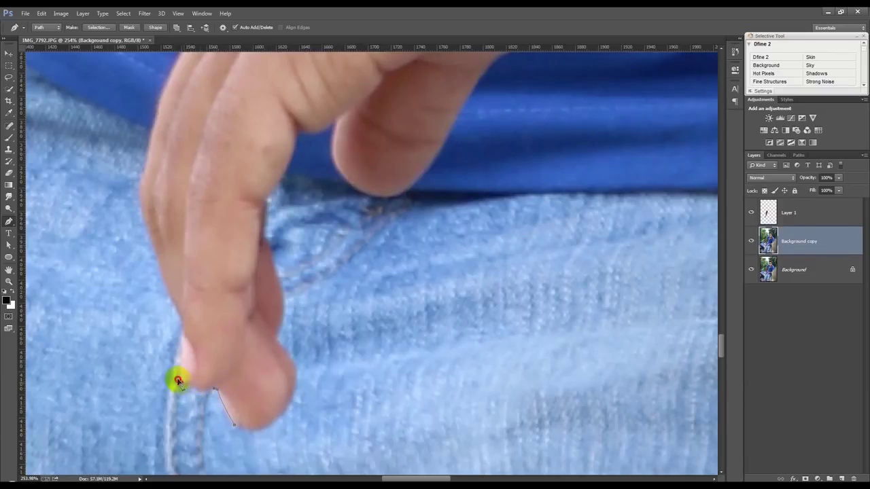
mouse_move(173, 371)
mouse_down()
mouse_move(187, 389)
mouse_move(181, 382)
mouse_up()
click(180, 381)
click(184, 332)
drag(141, 207, 137, 193)
click(149, 155)
Step: Add anchors along the rest of the finger and onto the hand's edge
drag(149, 151, 139, 288)
click(140, 233)
click(148, 215)
click(165, 178)
click(170, 157)
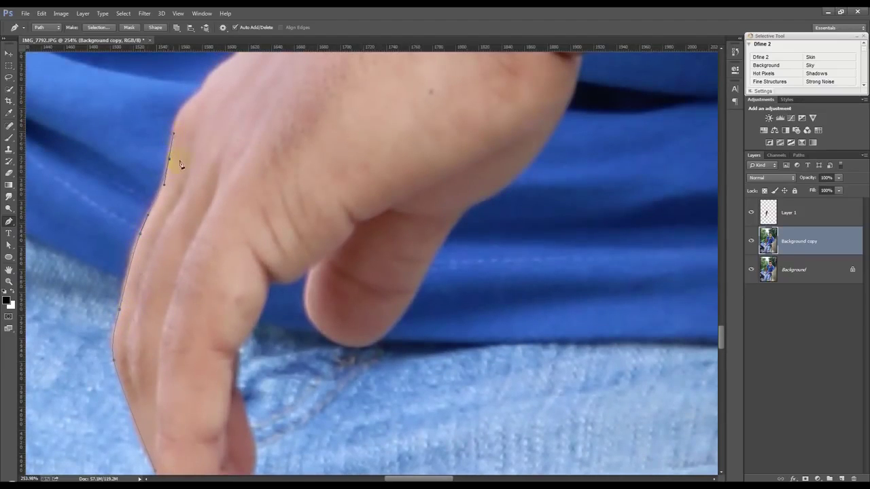
mouse_move(199, 95)
mouse_down()
mouse_move(228, 77)
mouse_move(173, 254)
mouse_move(192, 222)
mouse_up()
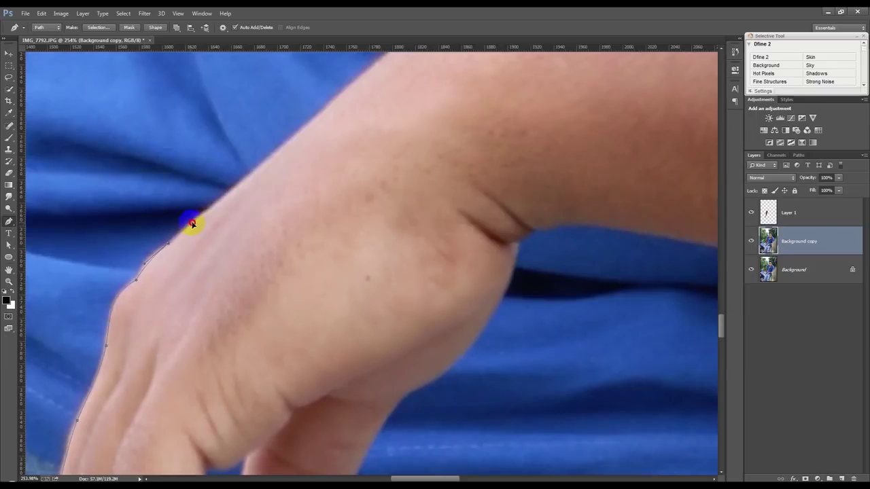
Step: Extend curved anchors past the wrist along the forearm edge, undoing one bad anchor
mouse_move(314, 134)
mouse_down()
mouse_move(340, 95)
mouse_move(155, 301)
mouse_up()
drag(236, 219, 255, 209)
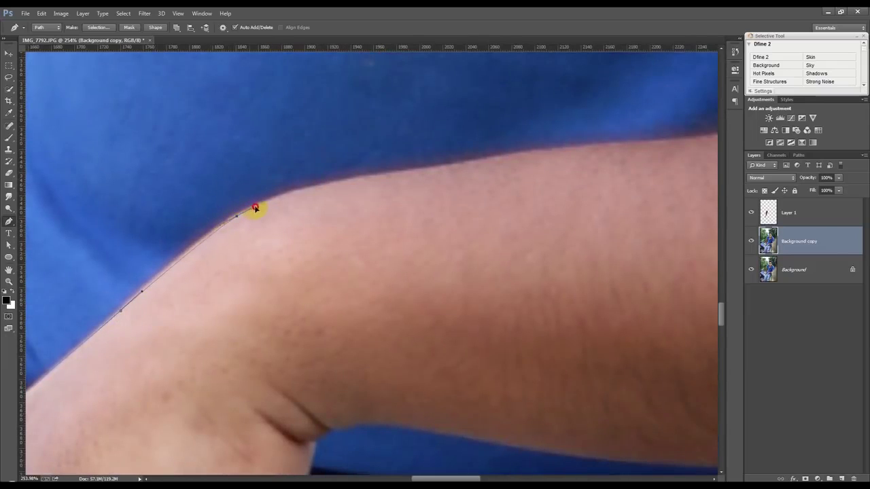
drag(440, 167, 595, 151)
mouse_move(440, 169)
mouse_down()
mouse_move(343, 193)
mouse_move(402, 186)
mouse_up()
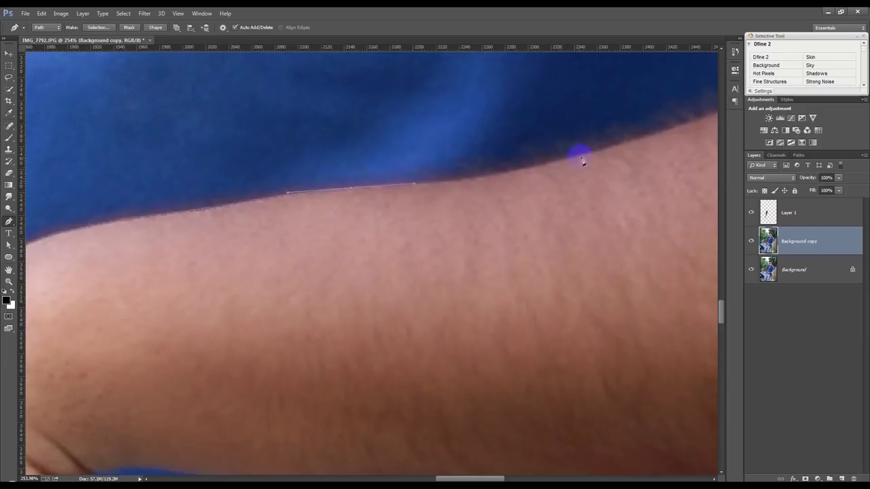
drag(583, 160, 683, 125)
drag(493, 214, 117, 301)
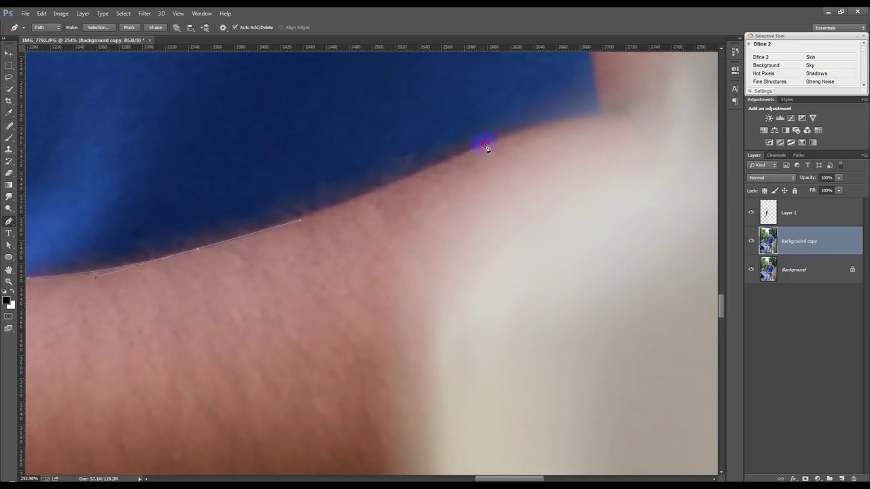
click(587, 102)
key(ctrl+z)
Step: Curve the path up to the sleeve's lower edge, undoing a stray segment
mouse_move(603, 119)
mouse_down()
mouse_move(665, 122)
mouse_move(284, 361)
mouse_up()
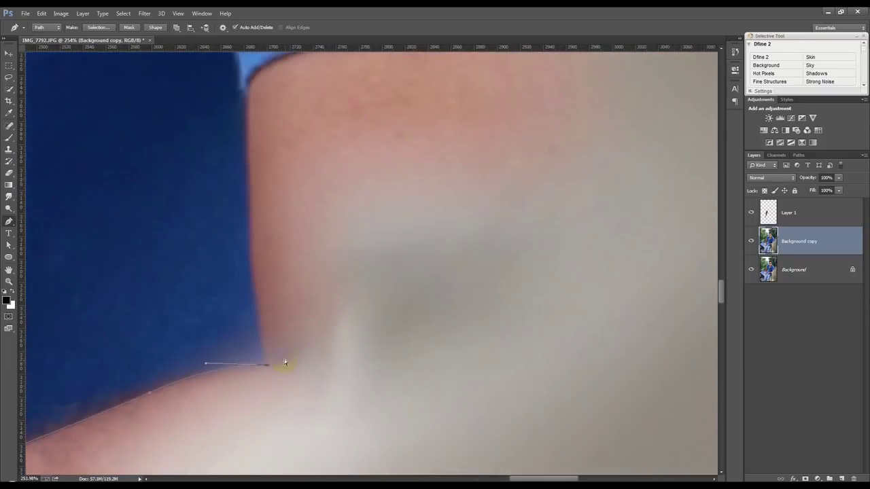
drag(256, 297, 250, 257)
mouse_move(251, 83)
mouse_down()
mouse_move(236, 246)
mouse_move(309, 214)
mouse_up()
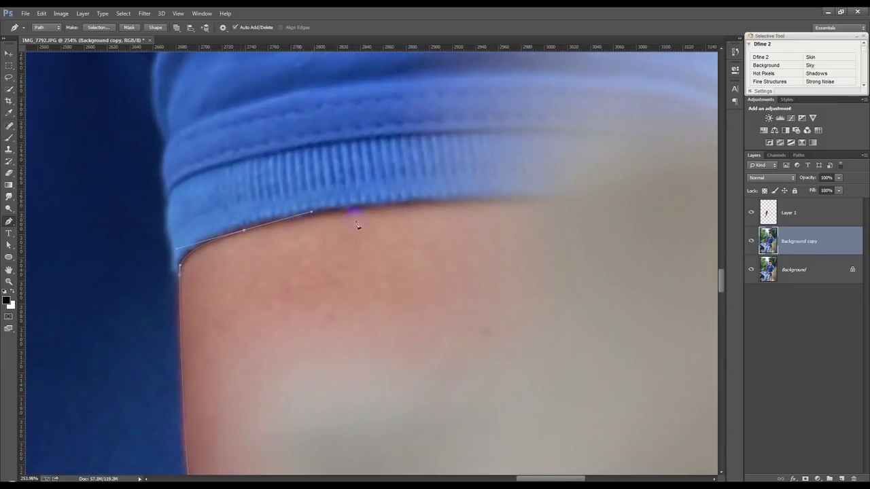
click(529, 203)
scroll(714, 197, right, 2)
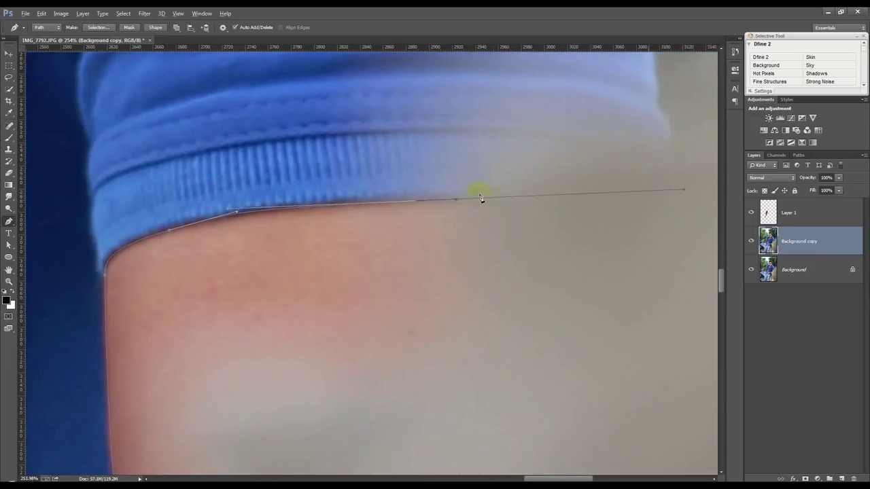
key(ctrl+z)
Step: Curve the path around the sleeve end and down the arm's back edge
drag(468, 257, 433, 314)
drag(389, 371, 393, 292)
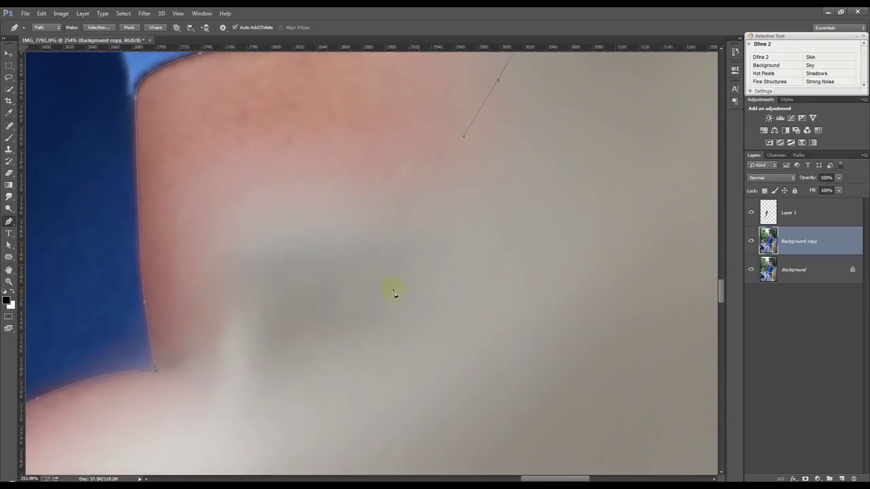
drag(371, 232, 301, 236)
drag(244, 278, 236, 311)
mouse_move(218, 397)
mouse_down()
mouse_move(210, 404)
mouse_move(405, 154)
mouse_up()
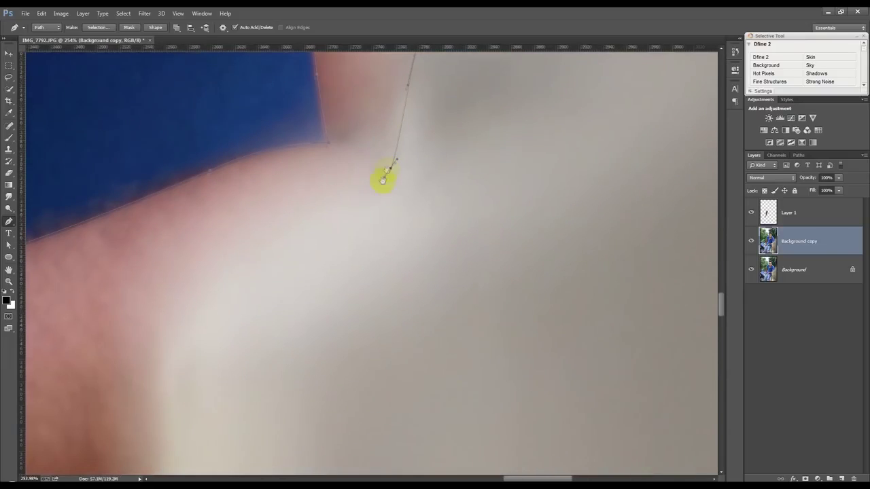
drag(201, 295, 177, 368)
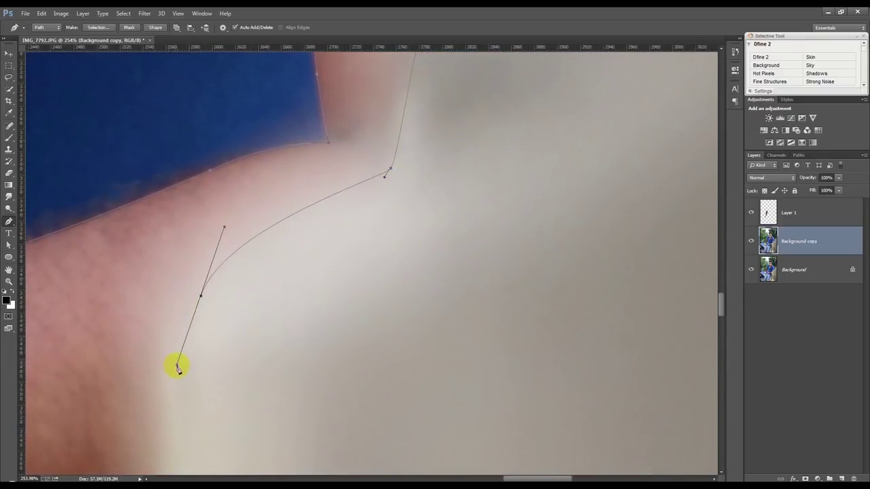
click(198, 387)
Step: Continue down the arm's outer edge along the forearm underside with a sharp turn
drag(178, 458, 388, 159)
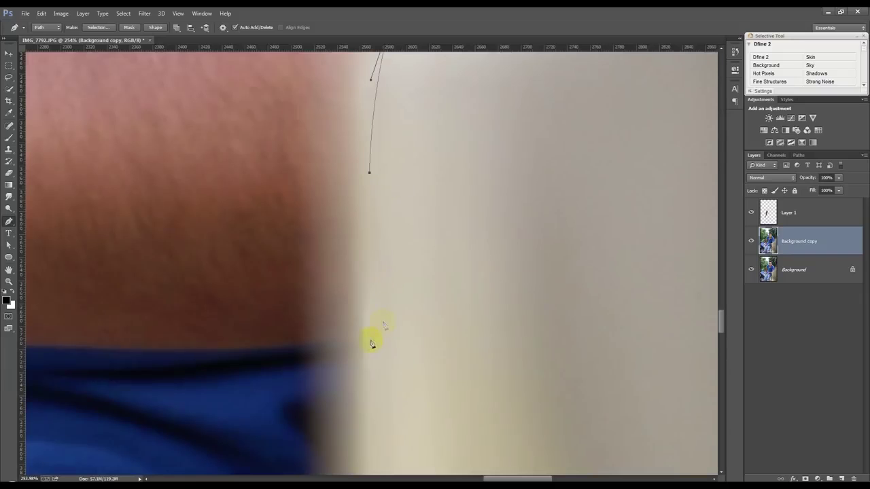
click(364, 346)
drag(227, 342, 343, 352)
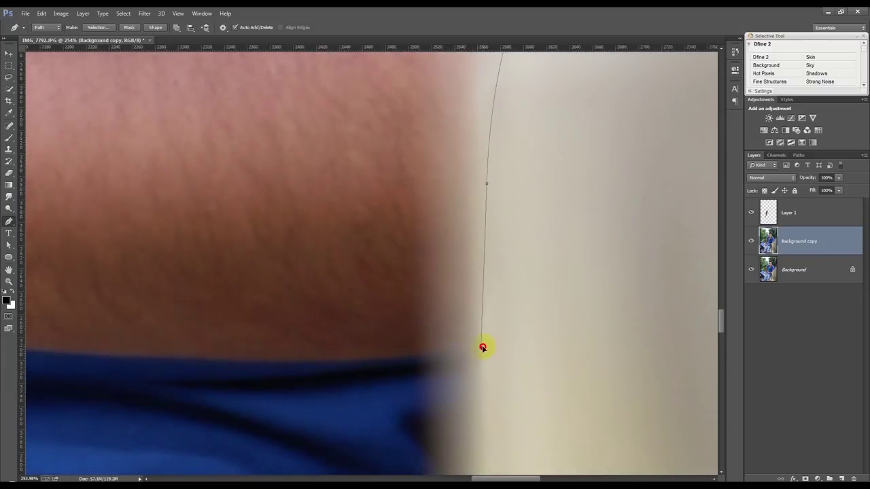
drag(282, 360, 186, 355)
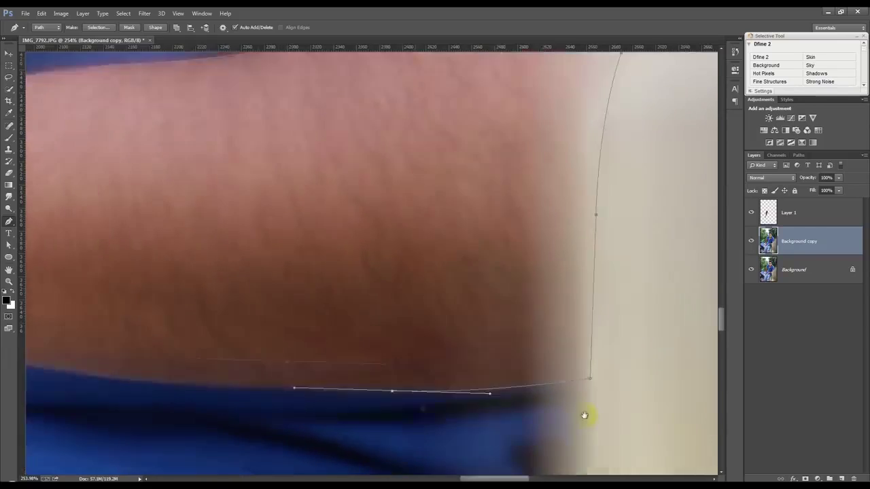
drag(187, 355, 483, 405)
drag(283, 381, 161, 355)
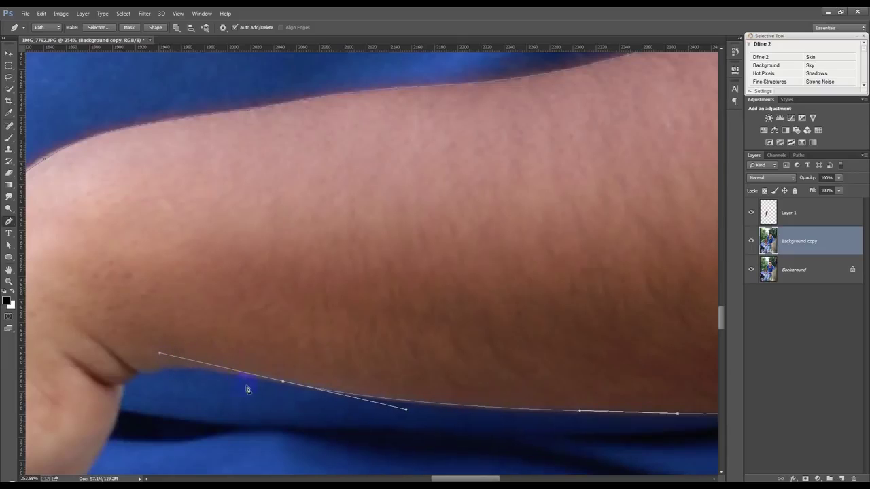
alt+click(282, 382)
Step: Add corner anchors at the wrist crease and trace the hand's edge toward the fingertip
drag(140, 373, 94, 385)
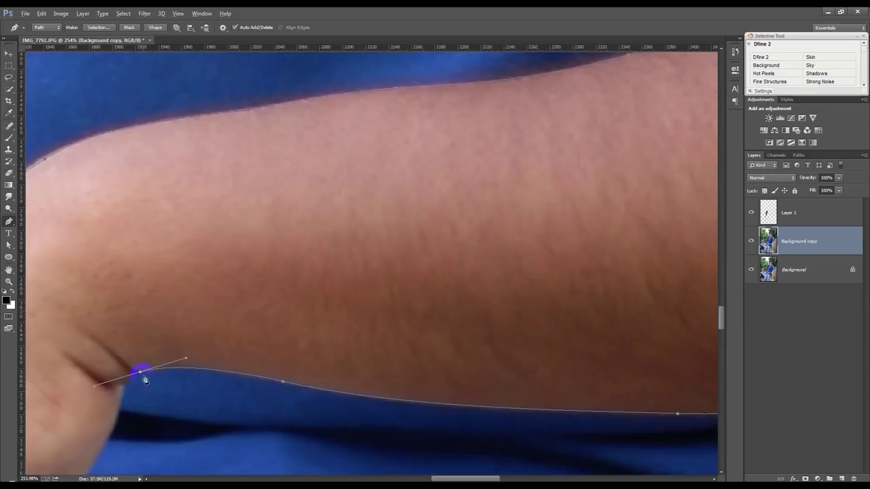
alt+click(140, 373)
drag(130, 399, 247, 195)
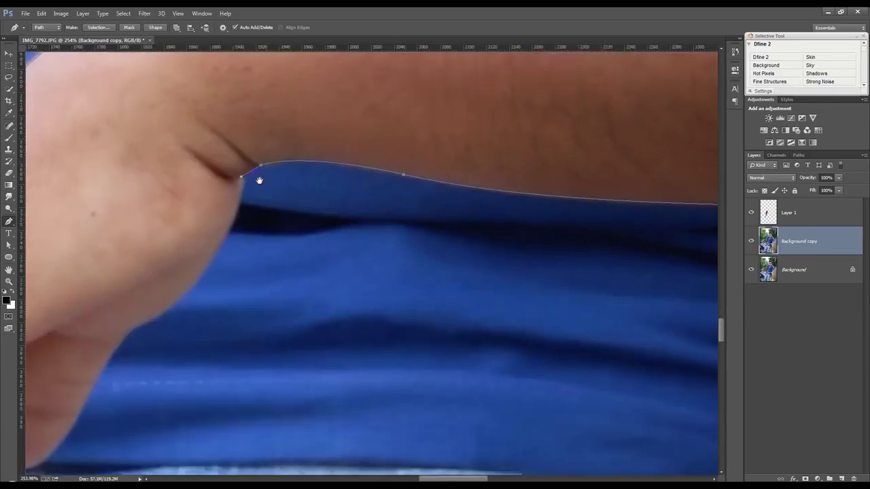
click(233, 214)
mouse_move(183, 290)
mouse_down()
mouse_move(126, 332)
mouse_move(103, 365)
mouse_up()
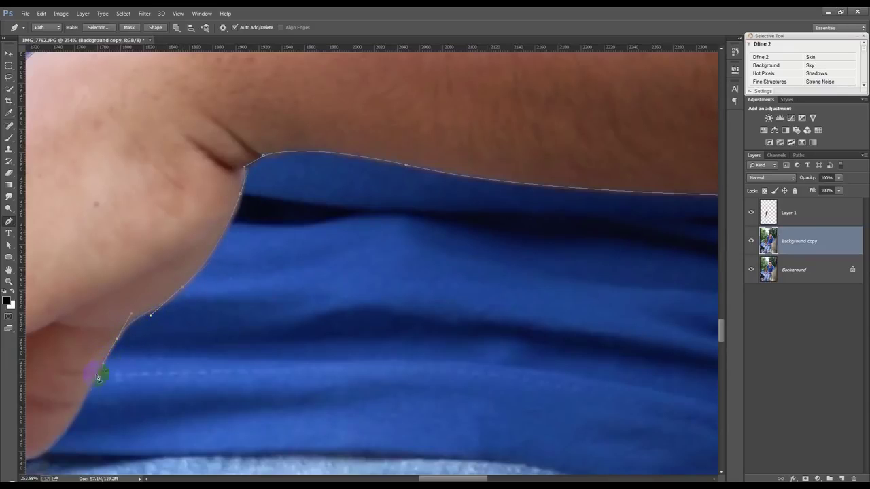
drag(83, 400, 291, 292)
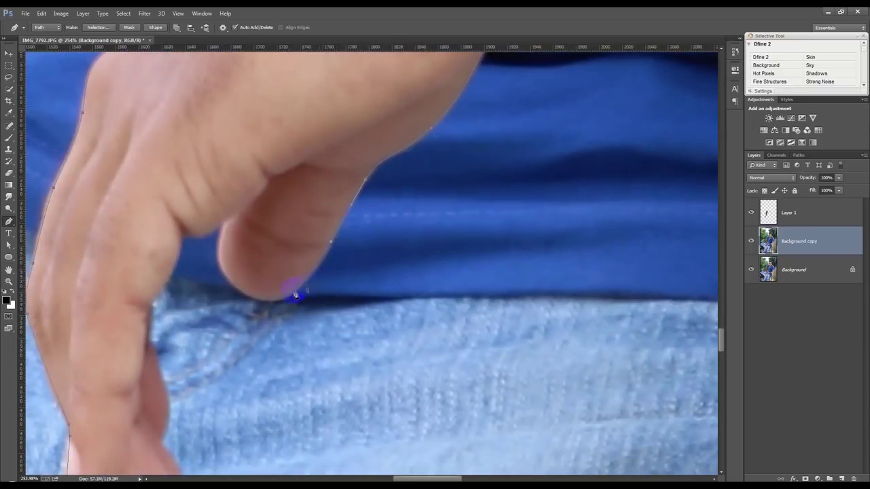
Step: Curve the arm outline around the first fingertip and past its crease
drag(265, 304, 231, 293)
drag(233, 192, 233, 181)
click(187, 235)
drag(150, 313, 268, 192)
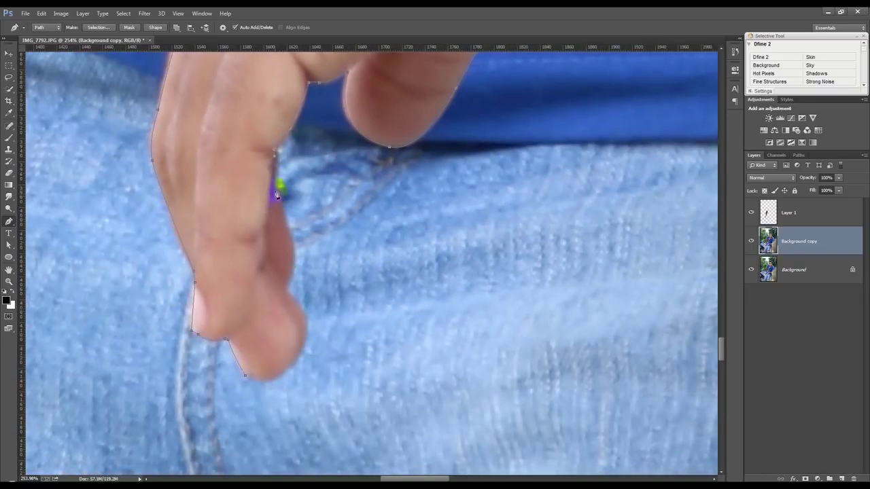
Step: Trace the outline down the remaining finger edges to the bottom of the fingertip
click(281, 212)
click(288, 228)
click(295, 282)
drag(289, 288, 263, 304)
drag(286, 290, 274, 309)
click(309, 314)
click(307, 346)
click(267, 389)
scroll(224, 360, down, 3)
scroll(301, 326, down, 3)
scroll(301, 326, down, 2)
scroll(309, 320, down, 1)
Step: Turn the arm path into a feathered selection and copy it onto a new Layer 2
key(ctrl+Return)
click(123, 13)
mouse_move(130, 122)
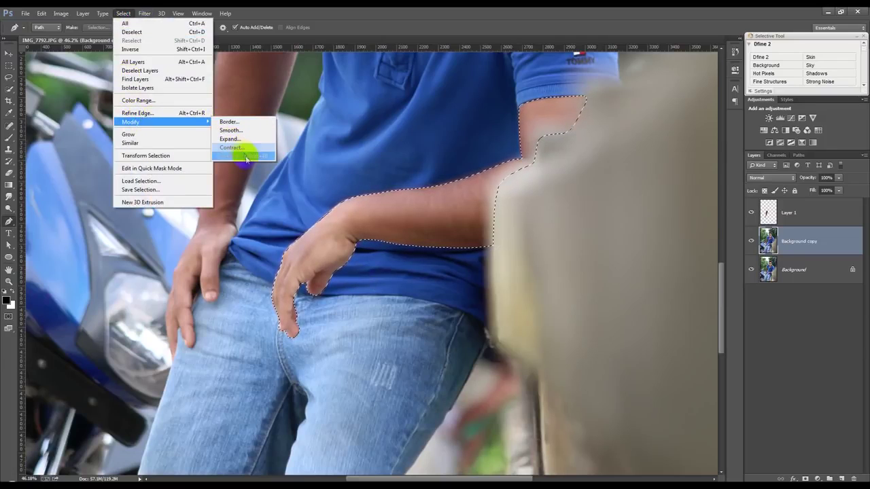
click(247, 156)
click(480, 167)
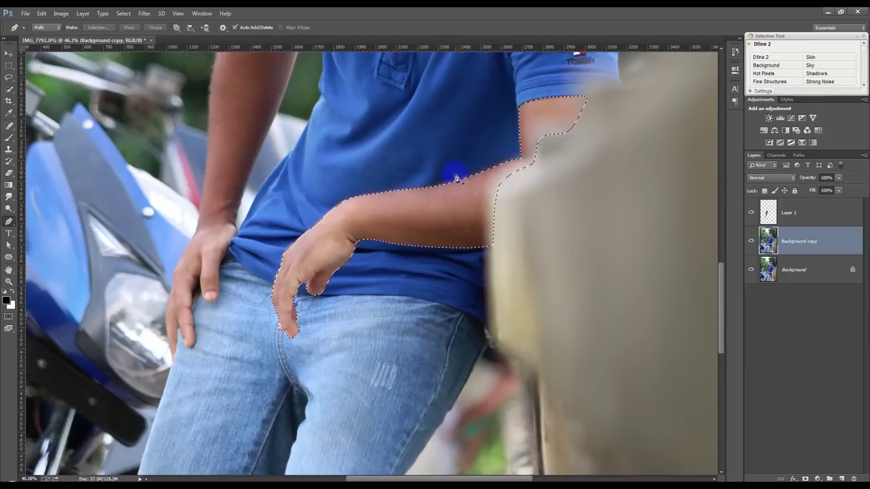
key(ctrl+j)
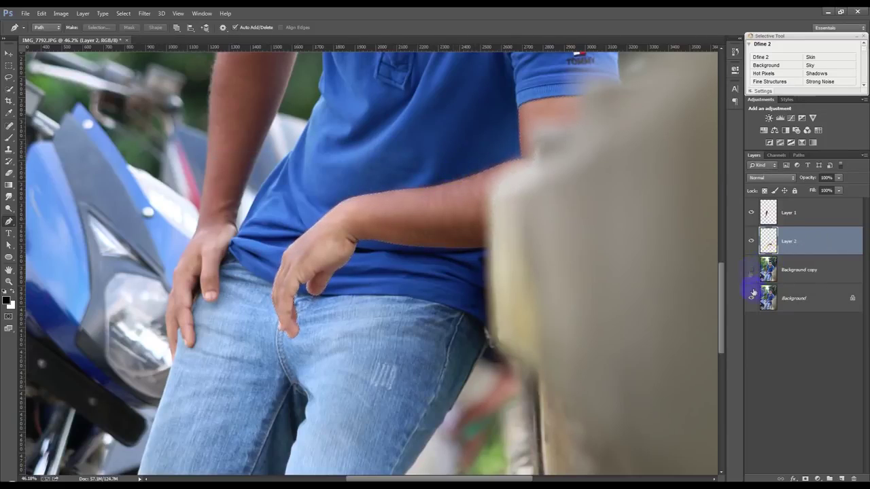
Step: Hide the Background layer, select Background copy, and zoom in on the shirt opening
click(752, 297)
click(751, 269)
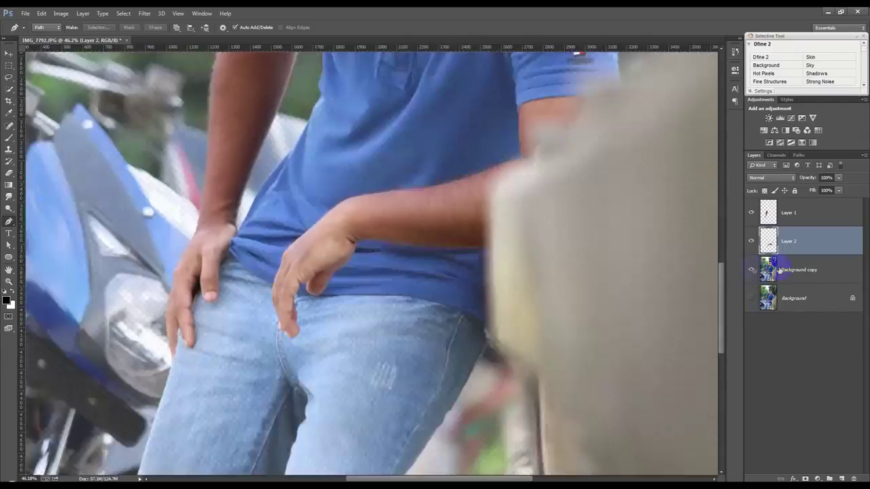
drag(560, 165, 396, 233)
drag(252, 388, 365, 391)
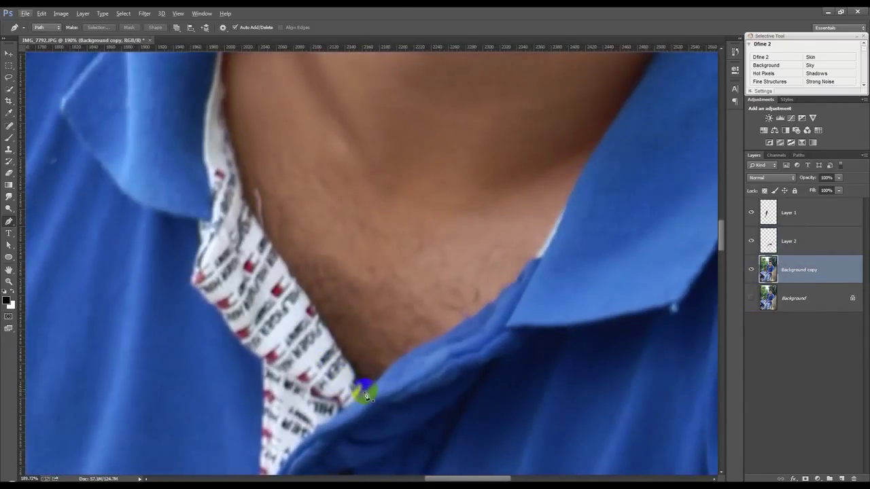
Step: Start a new path at the shirt opening and trace it up the neck toward the chin
click(364, 390)
drag(272, 252, 250, 224)
drag(233, 144, 227, 83)
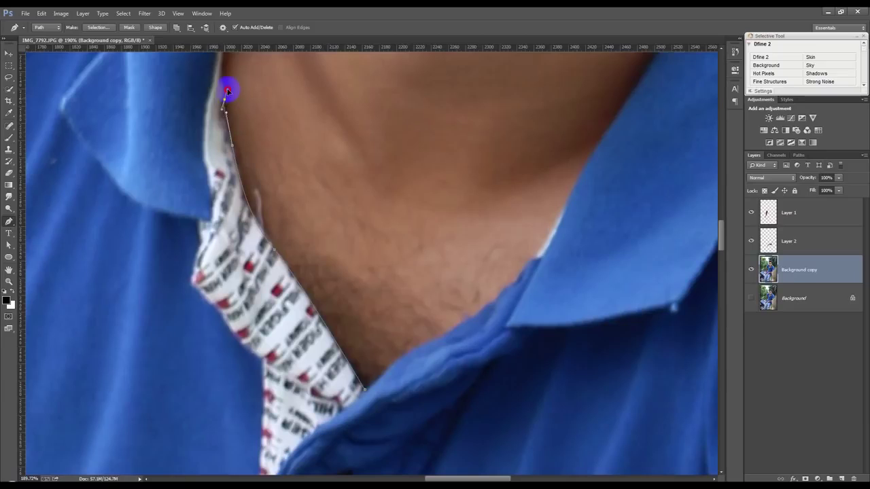
drag(229, 82, 207, 224)
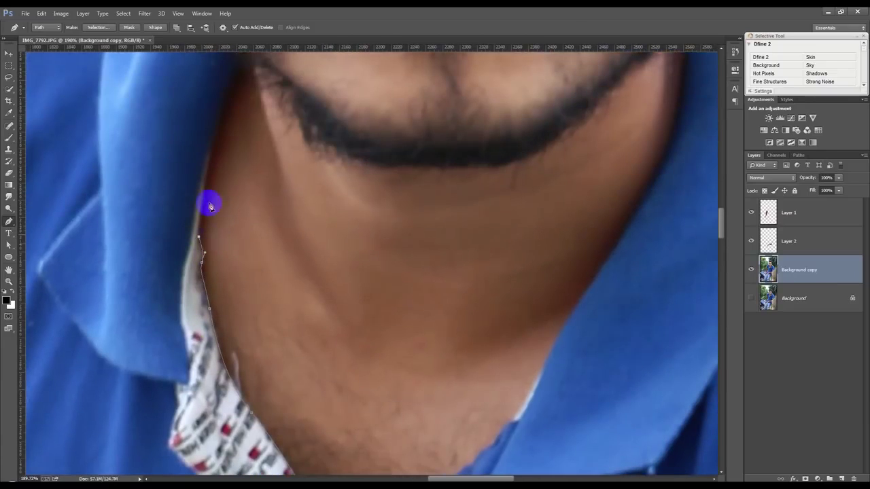
drag(214, 144, 227, 102)
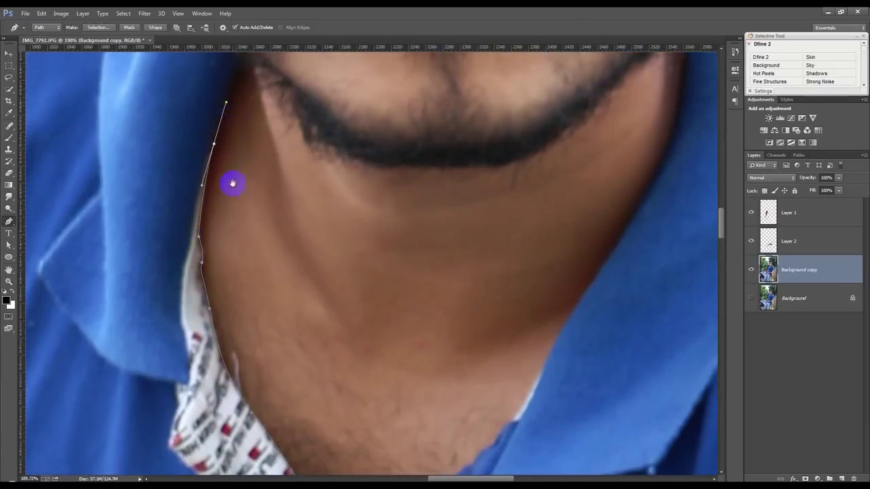
drag(233, 183, 208, 344)
Step: Continue the outline up the jawline, turning sharply toward the ear
click(215, 286)
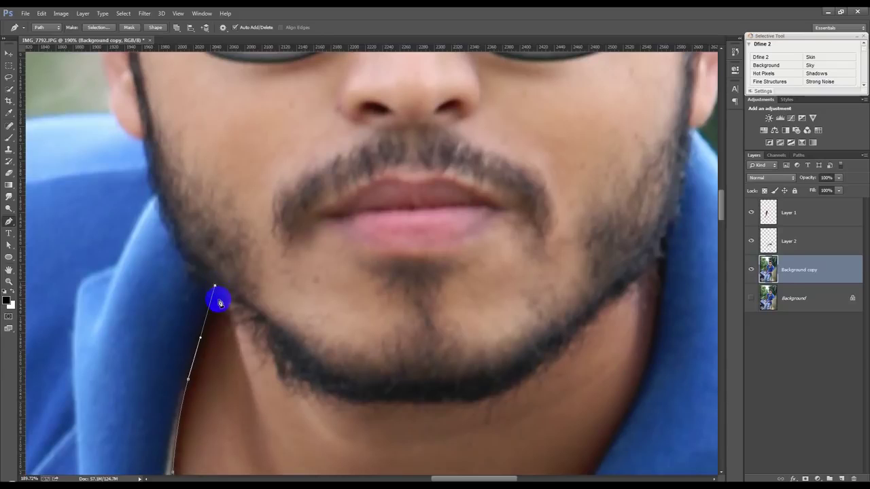
mouse_move(154, 179)
mouse_down()
mouse_move(144, 139)
mouse_move(262, 374)
mouse_up()
drag(221, 341, 210, 307)
alt+click(222, 341)
drag(214, 306, 207, 275)
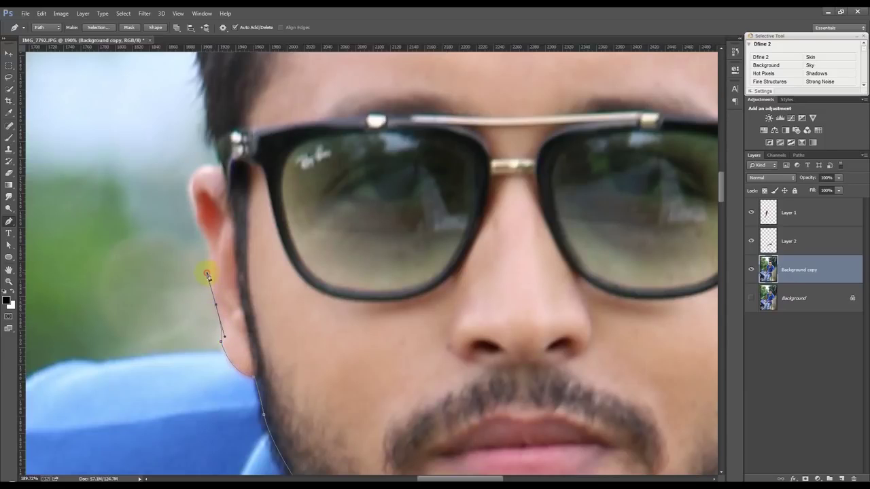
Step: Trace around the ear's edge, with a corner point at the top of the ear
click(212, 256)
click(201, 226)
click(196, 210)
mouse_move(217, 169)
mouse_down()
mouse_move(251, 179)
mouse_move(243, 180)
mouse_up()
click(208, 169)
drag(203, 166, 214, 171)
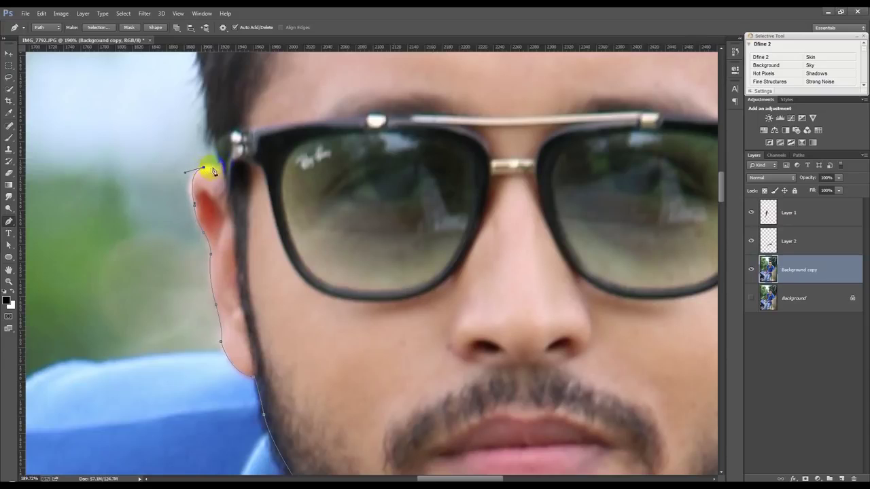
click(222, 163)
Step: Run the outline along the glasses arm and the lens's lower rim
drag(234, 227, 239, 242)
drag(257, 367, 264, 378)
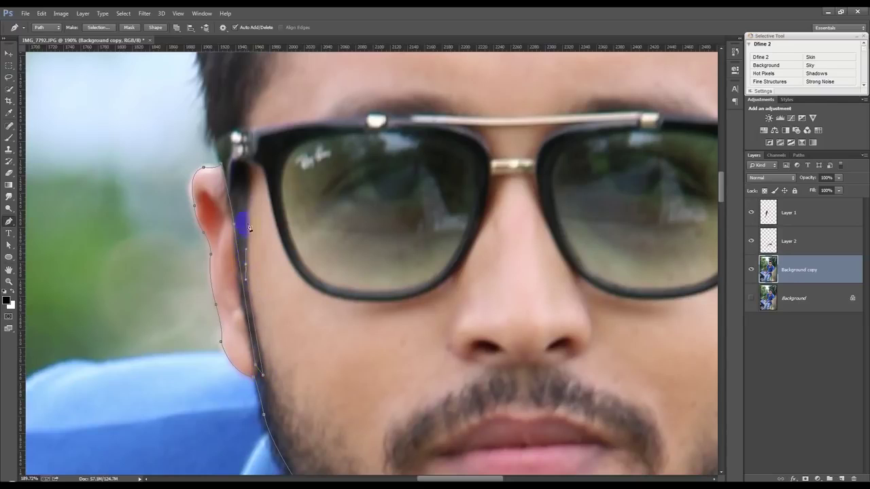
mouse_move(249, 164)
mouse_down()
mouse_move(269, 198)
mouse_move(267, 179)
mouse_up()
drag(311, 286, 339, 304)
drag(447, 279, 472, 250)
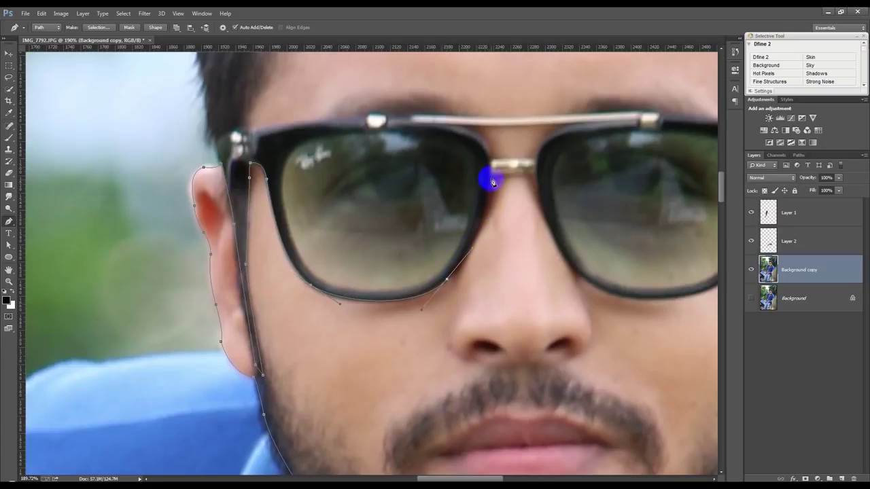
Step: Trace across the glasses bridge with corner points at both ends
drag(492, 179, 497, 138)
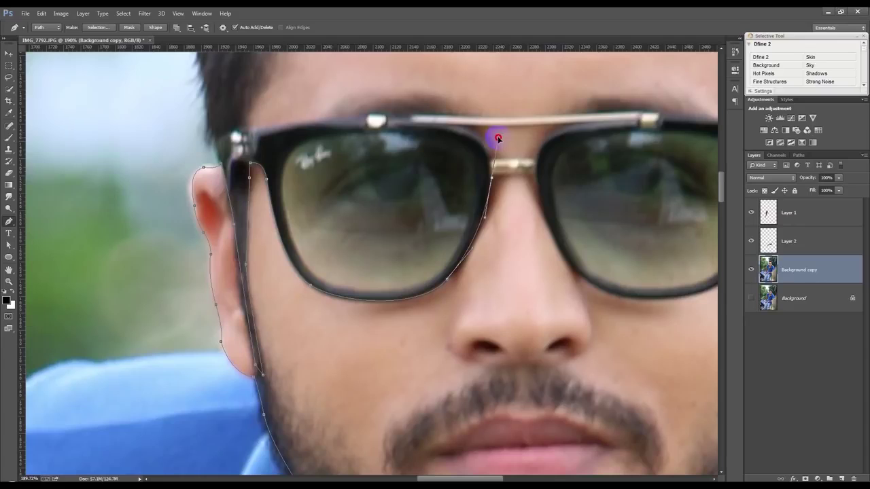
alt+click(491, 179)
click(543, 178)
drag(544, 177, 573, 176)
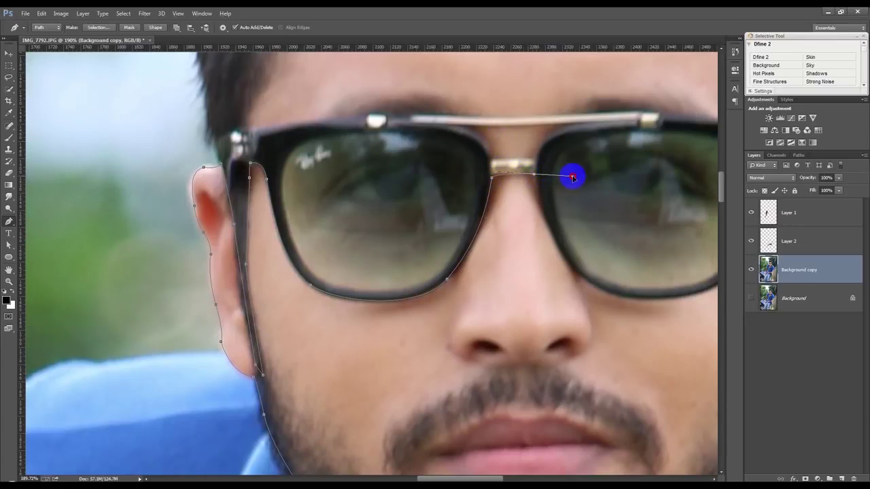
alt+click(535, 176)
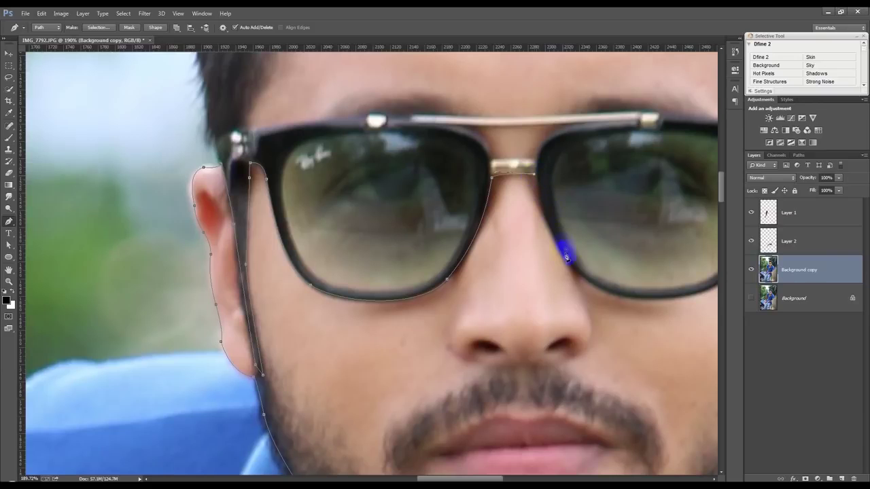
Step: Curve the outline around the other lens's lower and outer rim to its top edge
mouse_move(576, 275)
mouse_down()
mouse_move(612, 315)
mouse_move(413, 235)
mouse_up()
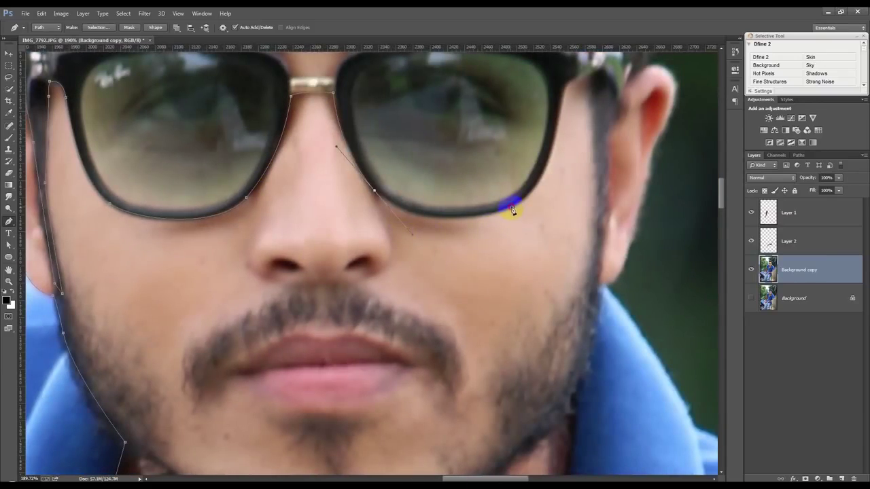
drag(511, 206, 528, 200)
drag(554, 143, 556, 125)
mouse_move(562, 110)
mouse_down()
mouse_move(568, 90)
mouse_move(598, 77)
mouse_up()
Step: Continue the outline around the other ear down to the earlobe
scroll(538, 348, down, 2)
scroll(483, 307, down, 1)
scroll(483, 309, down, 1)
scroll(484, 310, down, 1)
scroll(483, 309, up, 3)
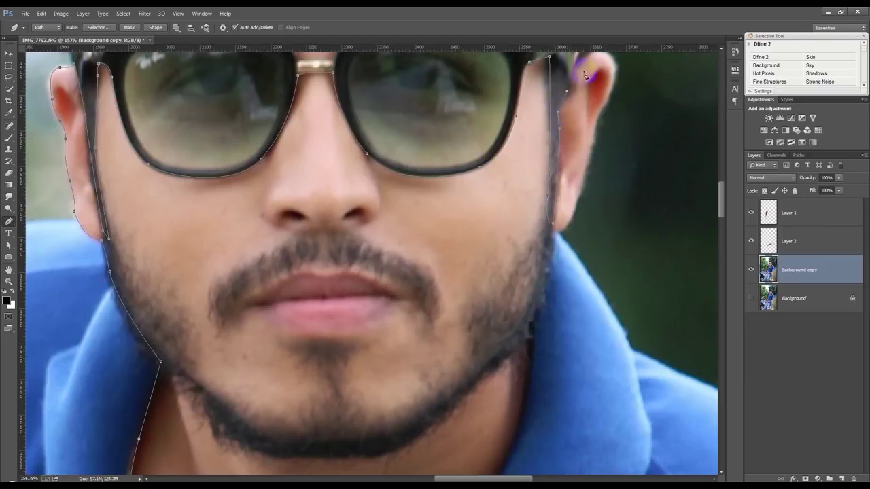
drag(585, 75, 564, 163)
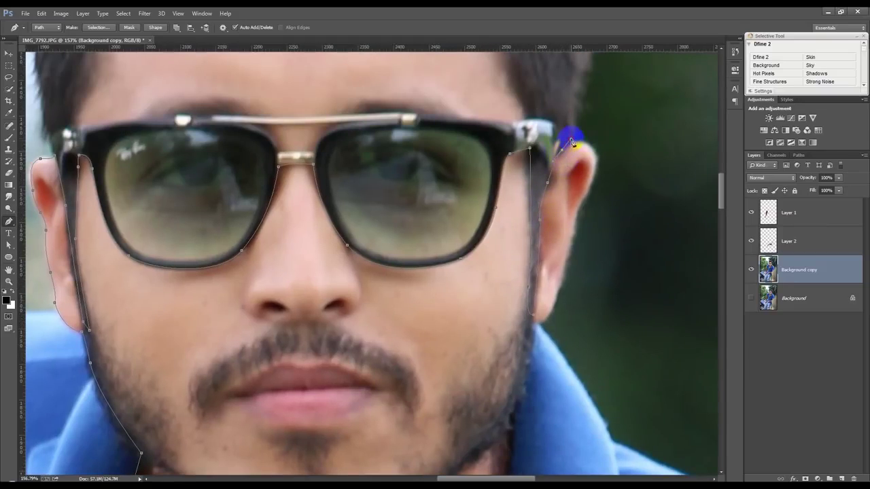
drag(594, 164, 595, 191)
drag(565, 268, 551, 314)
Step: Trace down the neck to the collar and close the path at its start point
drag(511, 419, 513, 216)
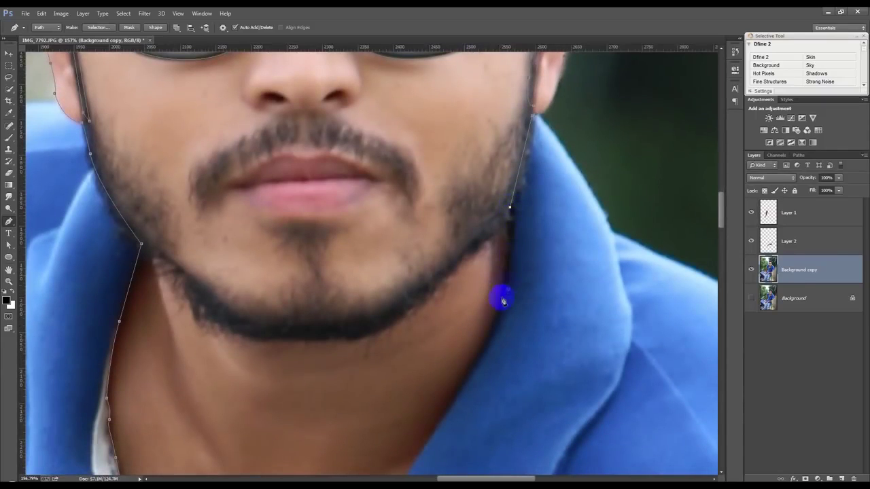
mouse_move(495, 321)
mouse_down()
mouse_move(483, 352)
mouse_move(535, 201)
mouse_up()
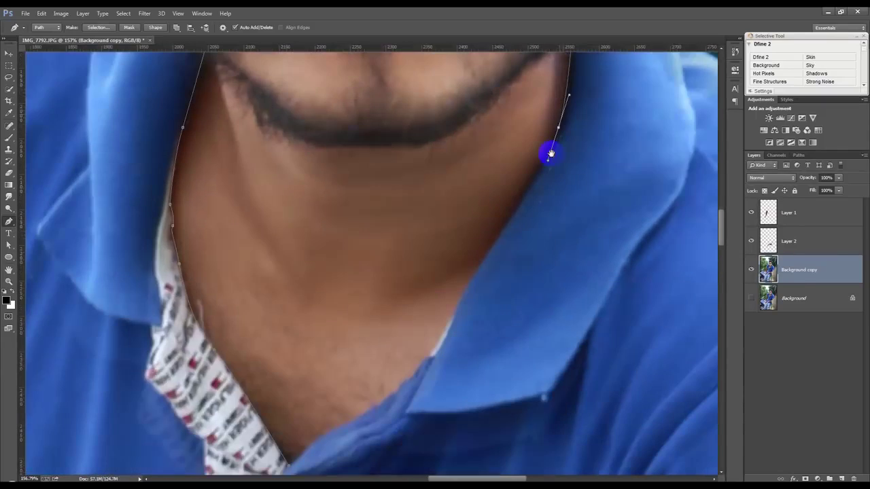
drag(478, 267, 465, 288)
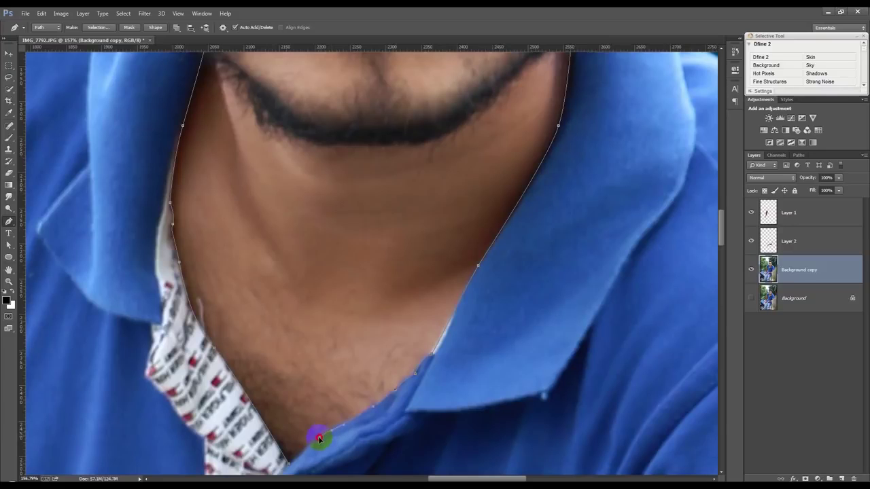
click(292, 467)
click(278, 472)
scroll(310, 417, down, 5)
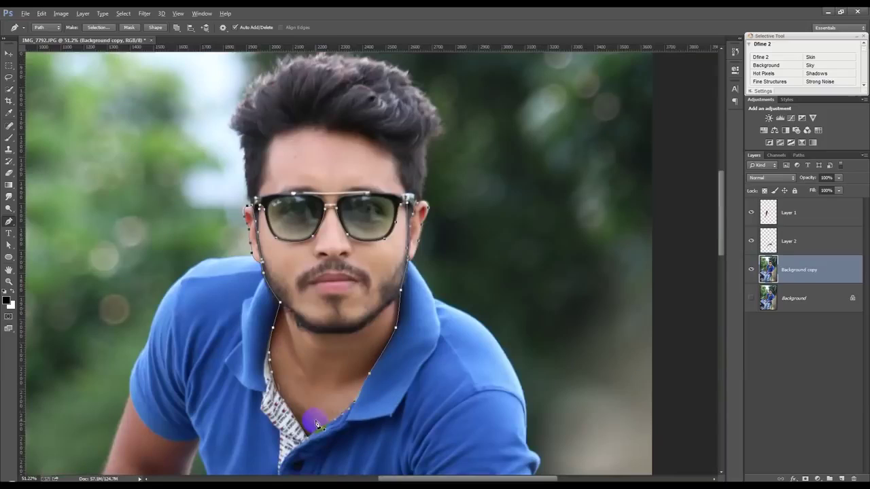
Step: Convert the head-and-neck path to a selection and copy it to a new Layer 3
key(ctrl+Return)
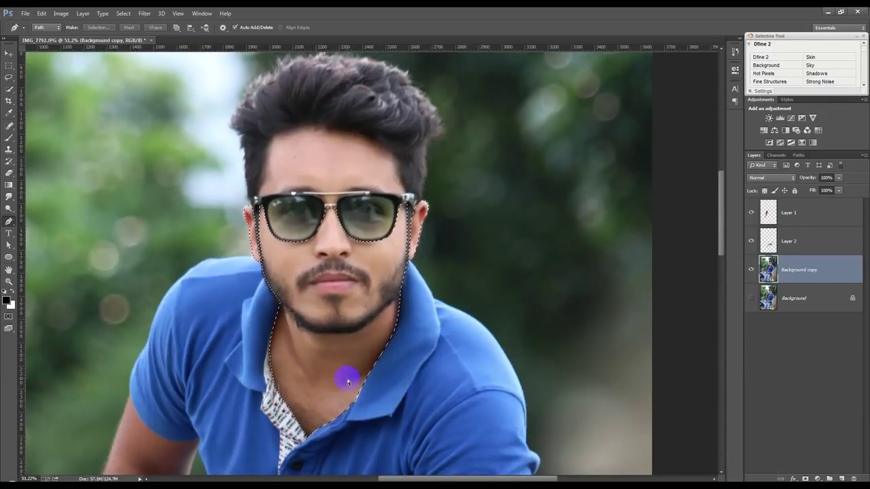
key(ctrl+j)
scroll(340, 212, up, 3)
scroll(224, 136, up, 2)
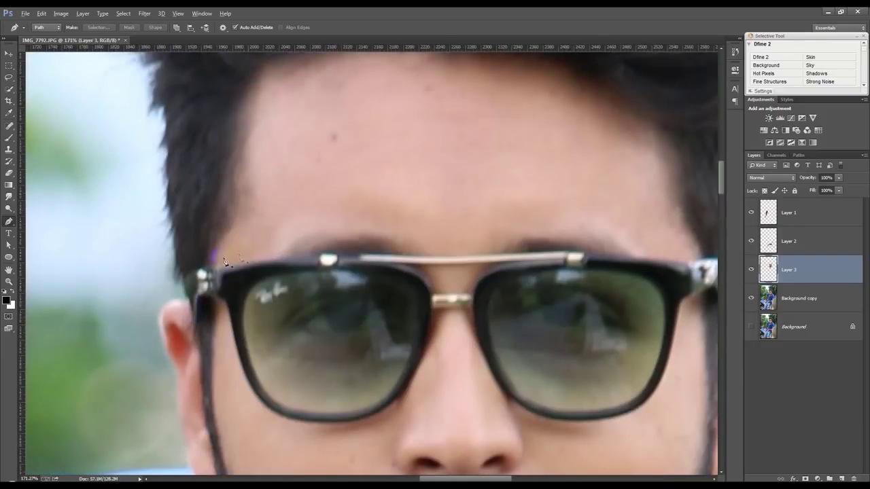
Step: Trace a new path along the forehead hairline and back across the top of the glasses
click(213, 273)
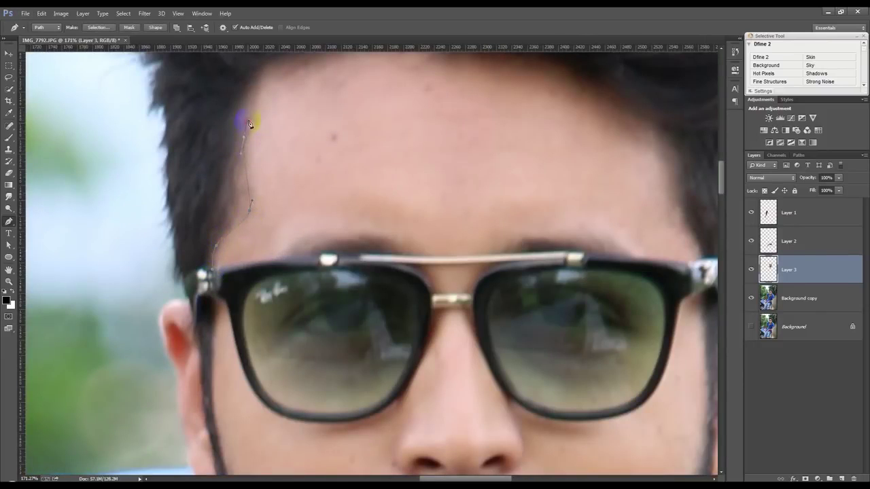
scroll(249, 204, up, 3)
drag(246, 192, 262, 174)
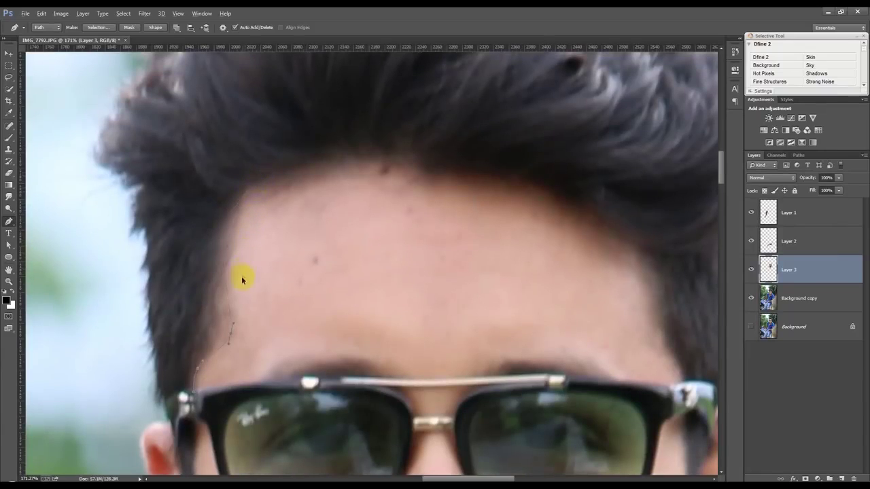
drag(236, 192, 261, 167)
drag(444, 164, 568, 194)
click(622, 233)
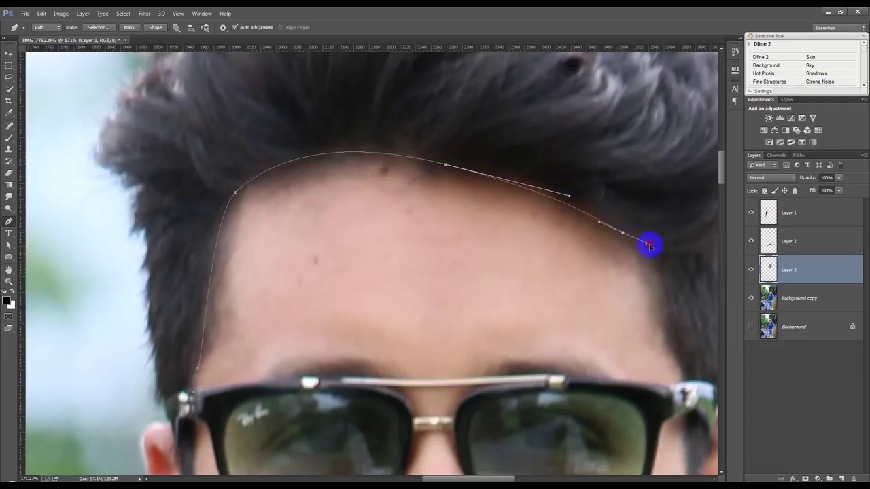
drag(651, 246, 660, 269)
drag(679, 365, 700, 387)
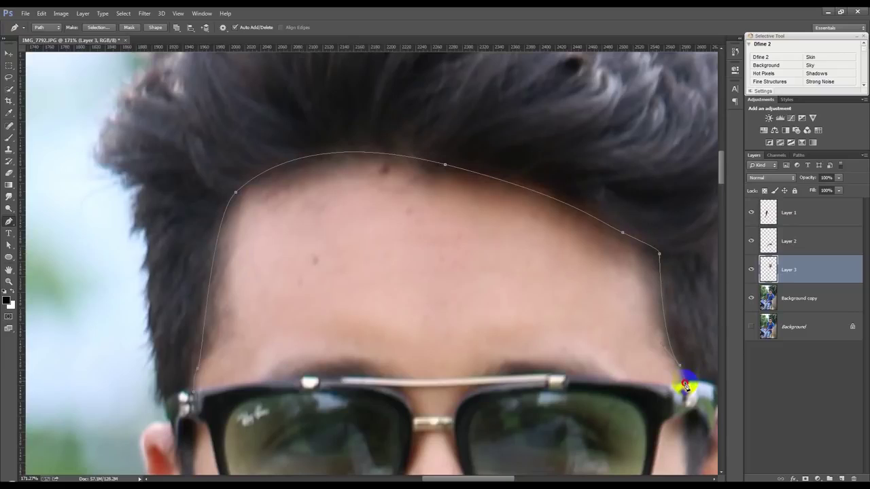
drag(659, 389, 574, 380)
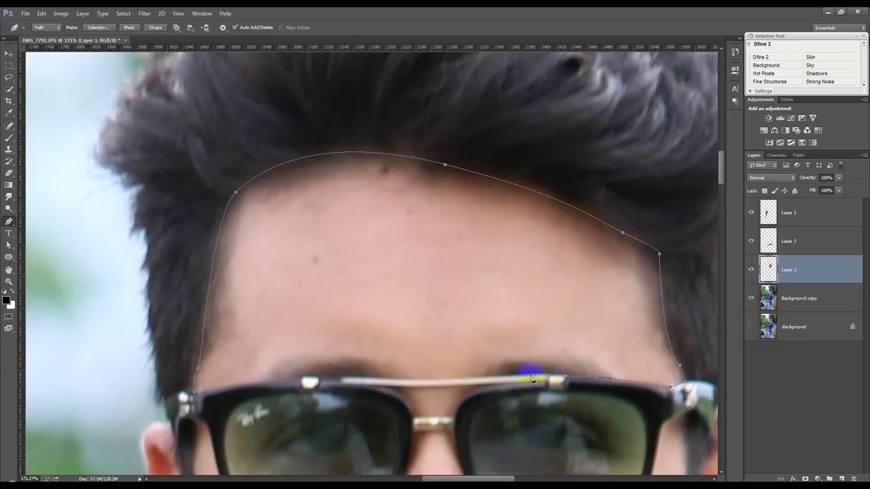
drag(515, 375, 503, 377)
drag(375, 382, 354, 378)
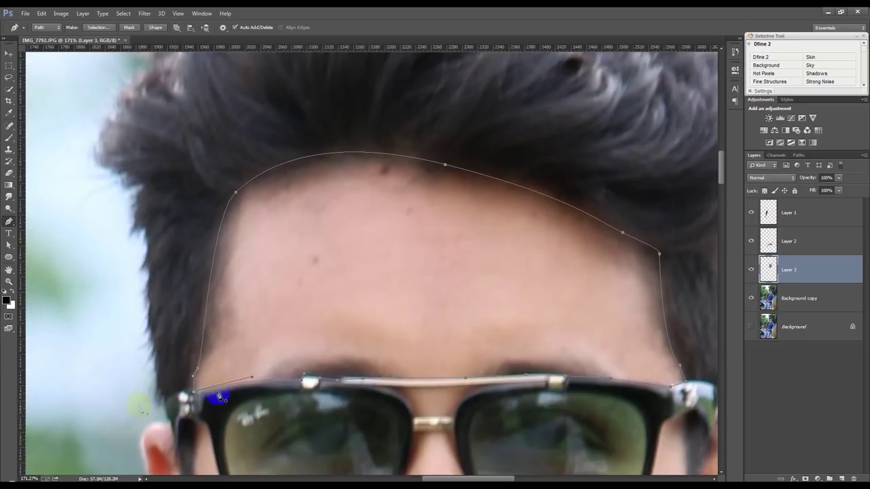
scroll(238, 393, down, 3)
Step: Load the forehead path as a 5-pixel feathered selection and copy it from Background copy to Layer 4
key(ctrl+Return)
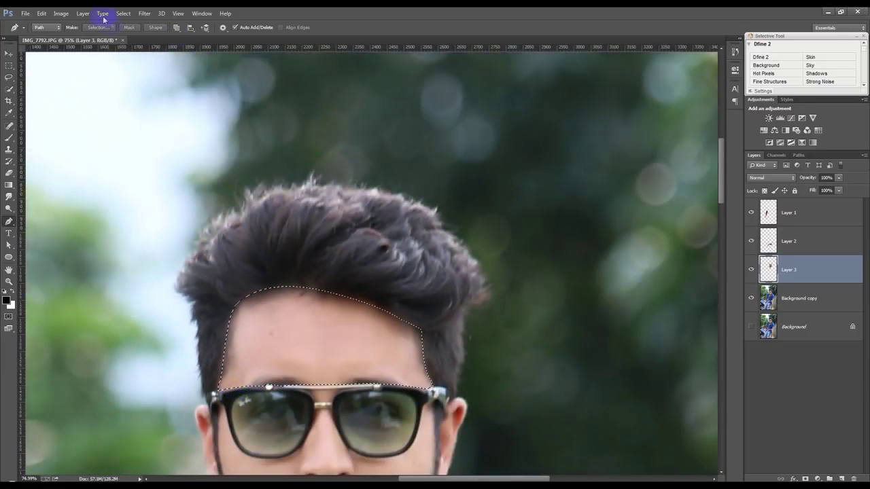
click(140, 15)
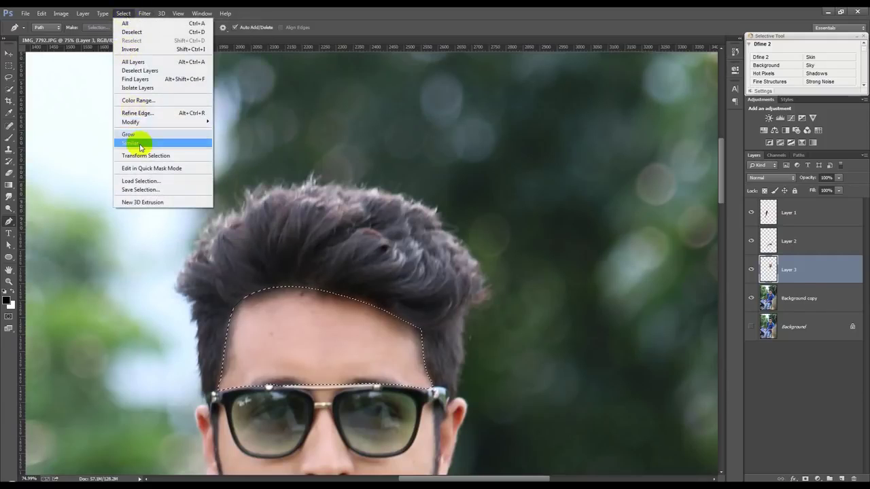
mouse_move(131, 122)
click(229, 155)
click(479, 170)
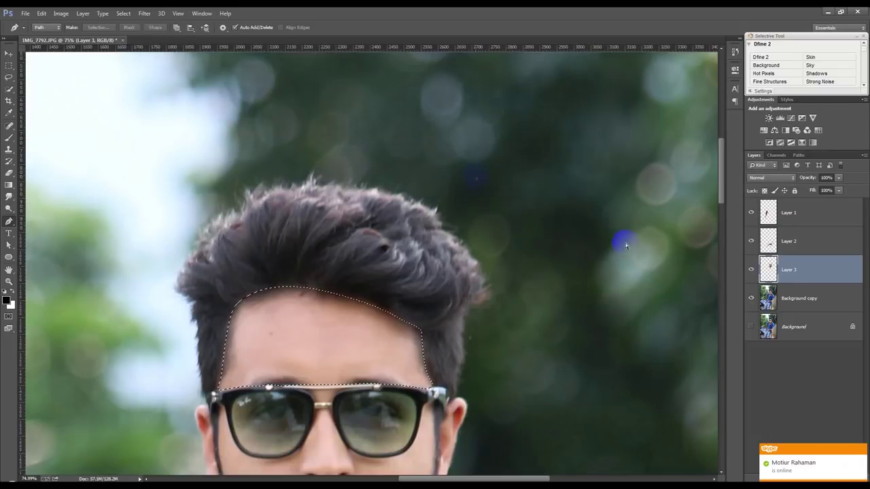
click(791, 303)
key(ctrl+j)
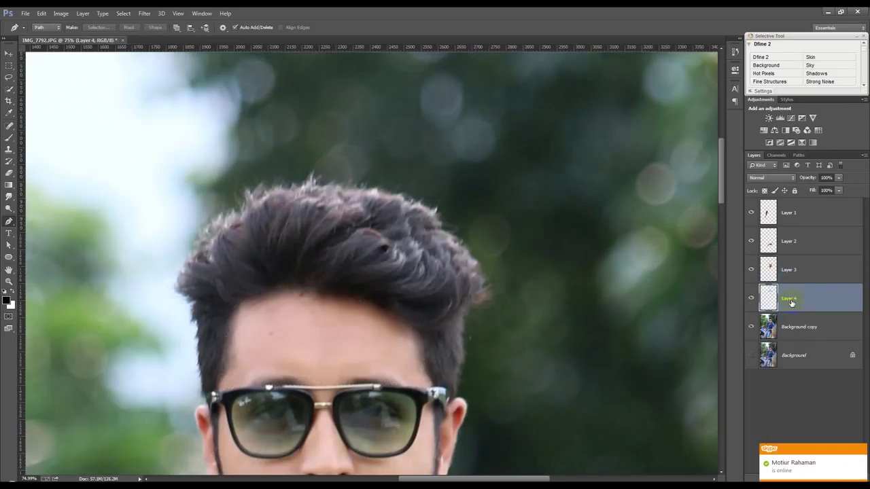
Step: Load Layer 3's outline as a selection, then delete the empty Layer 3
click(751, 326)
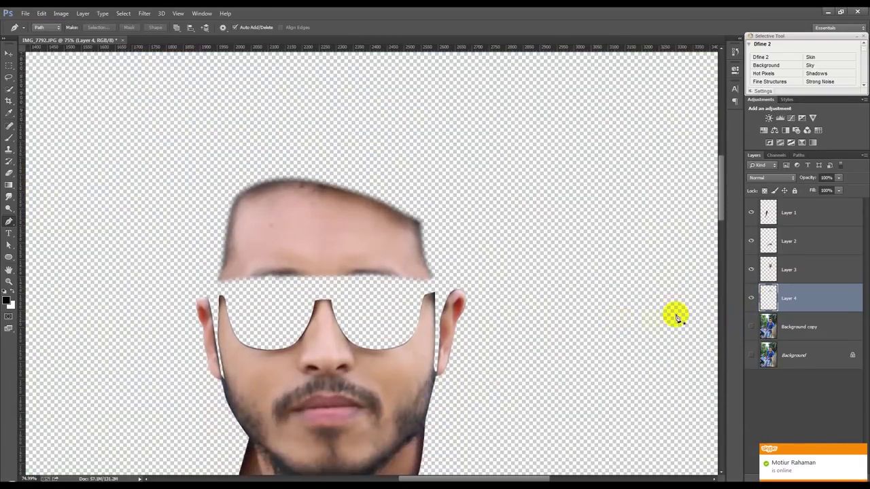
click(768, 270)
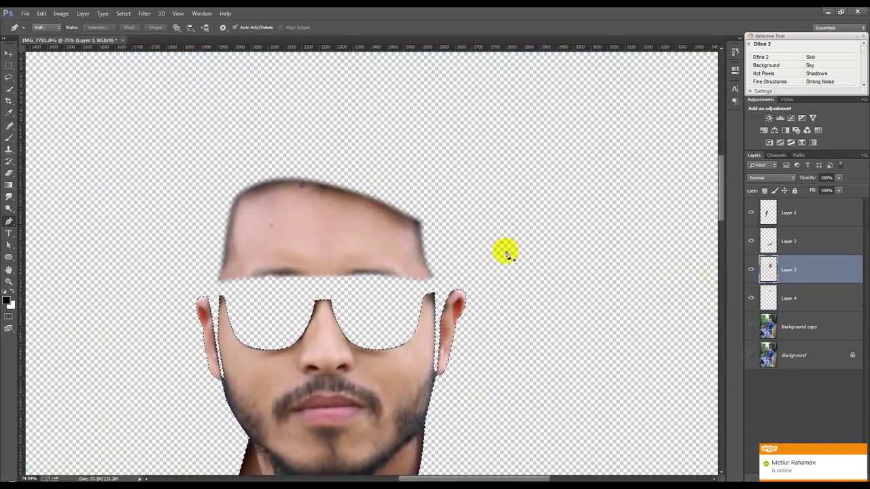
ctrl+click(769, 297)
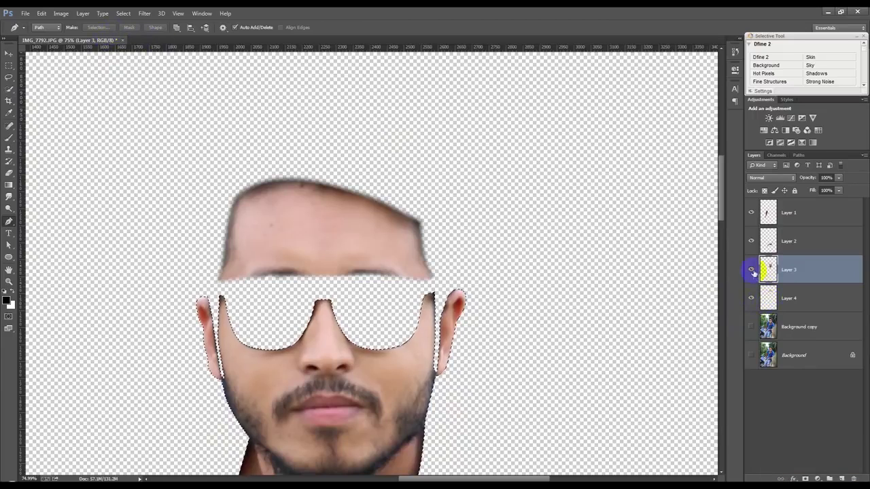
click(751, 270)
click(751, 327)
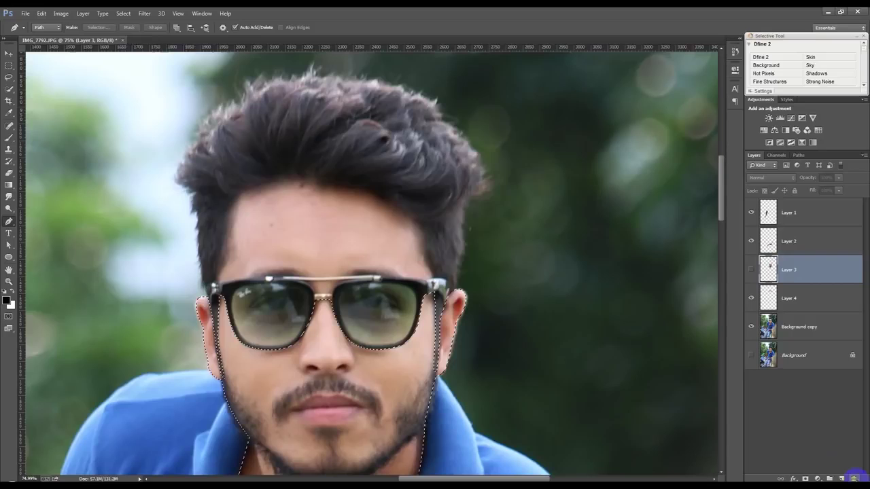
click(853, 478)
click(417, 185)
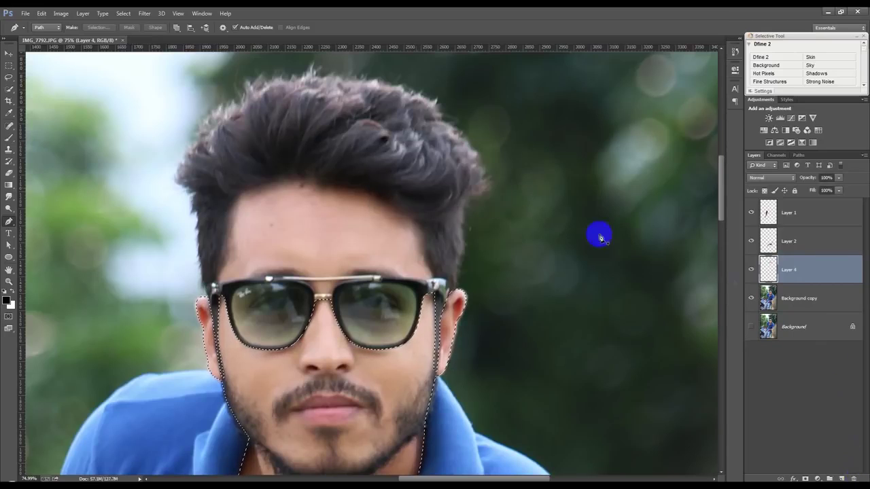
Step: Feather the face selection on Background copy, copy it to Layer 5, and select Layers 1, 2, 4 and 5
click(782, 299)
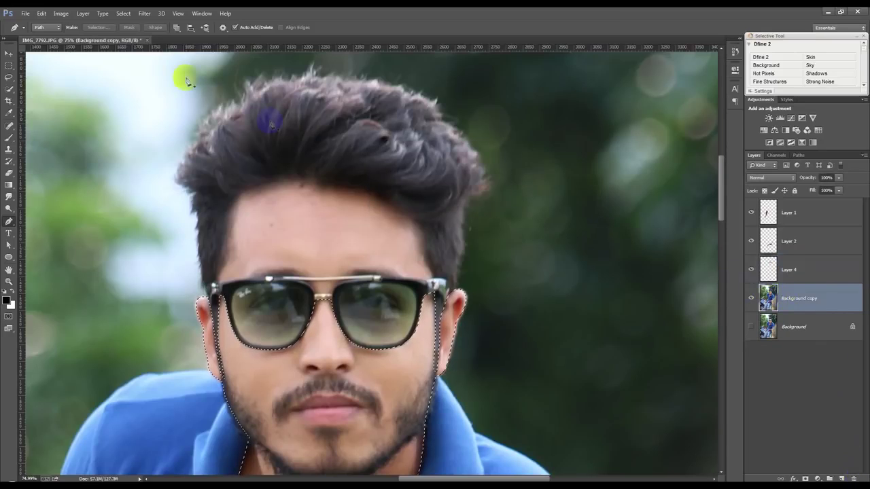
click(141, 14)
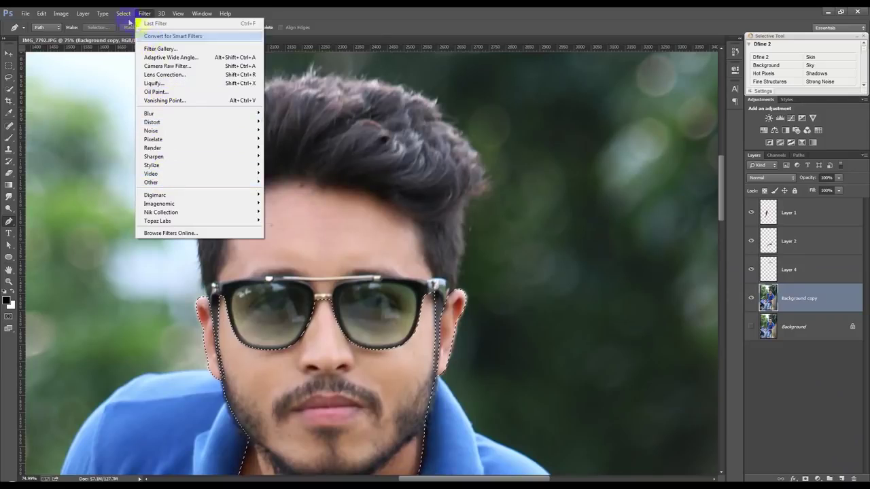
click(245, 157)
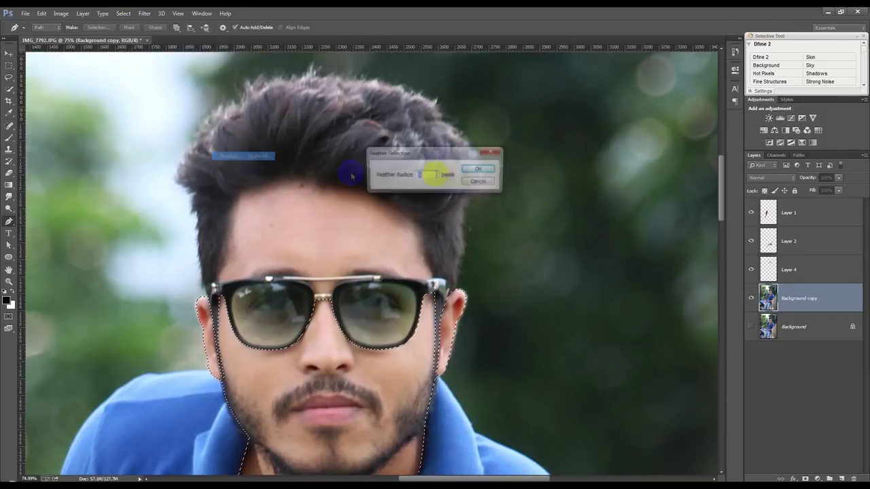
click(478, 170)
key(ctrl+j)
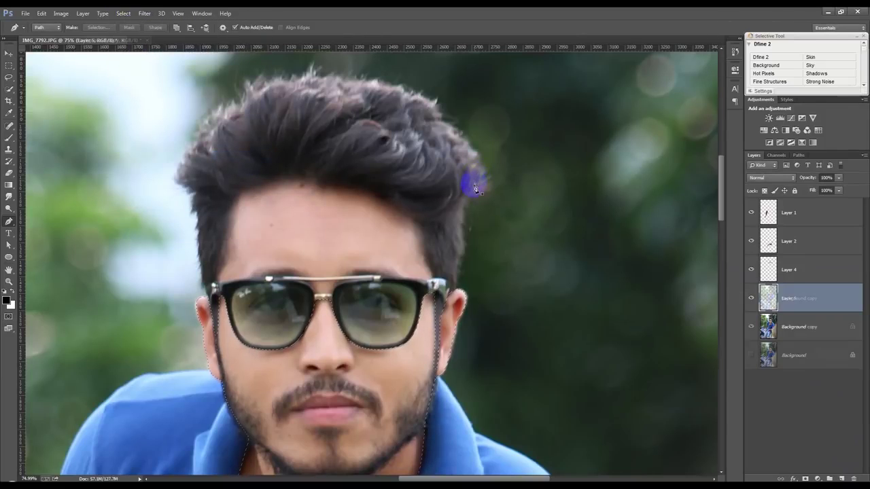
scroll(662, 319, down, 1)
scroll(663, 319, down, 1)
shift+click(795, 221)
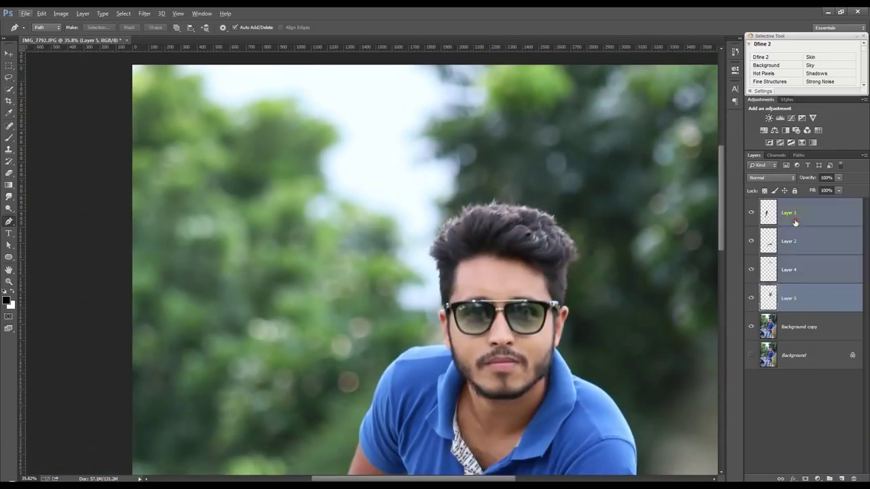
Step: Merge Layers 1, 2, 4 and 5 into one layer and hide Background copy
right_click(801, 221)
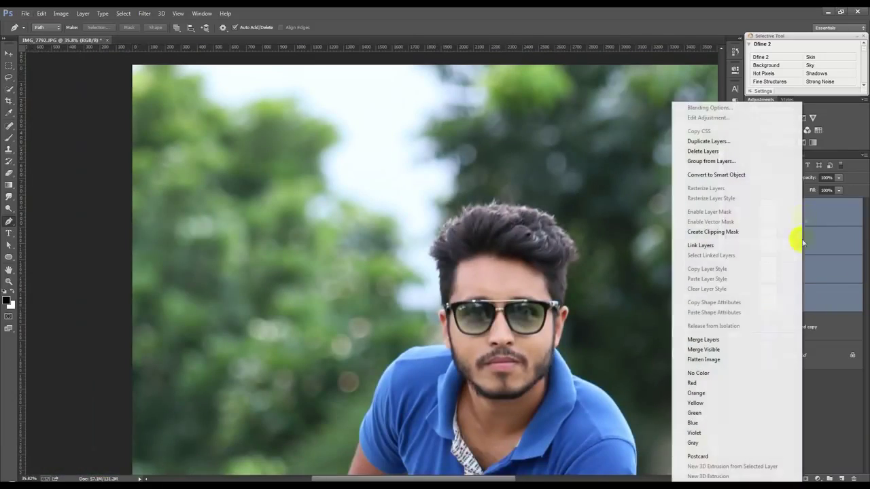
click(705, 339)
click(751, 240)
click(751, 212)
scroll(582, 315, down, 1)
scroll(583, 318, down, 2)
scroll(583, 318, down, 1)
scroll(388, 290, up, 2)
scroll(394, 301, up, 1)
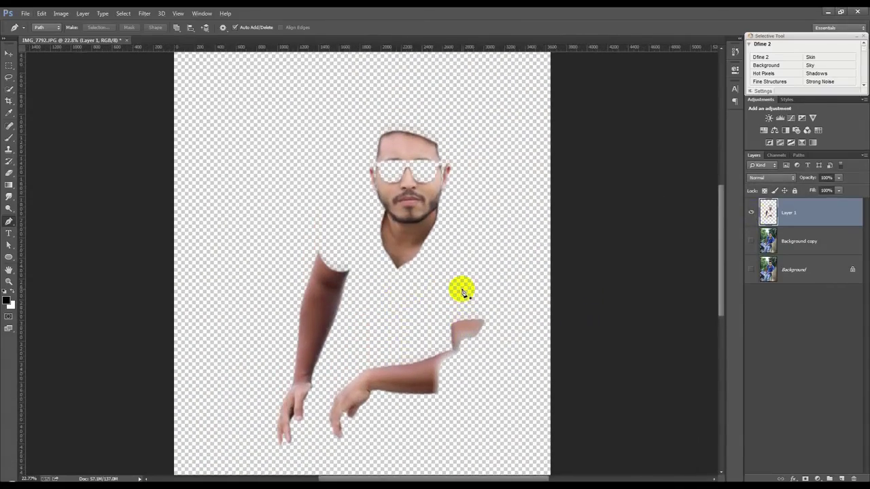
scroll(461, 290, up, 1)
Step: Apply Shadows/Highlights with a Shadows amount of 50 to the merged layer
click(60, 14)
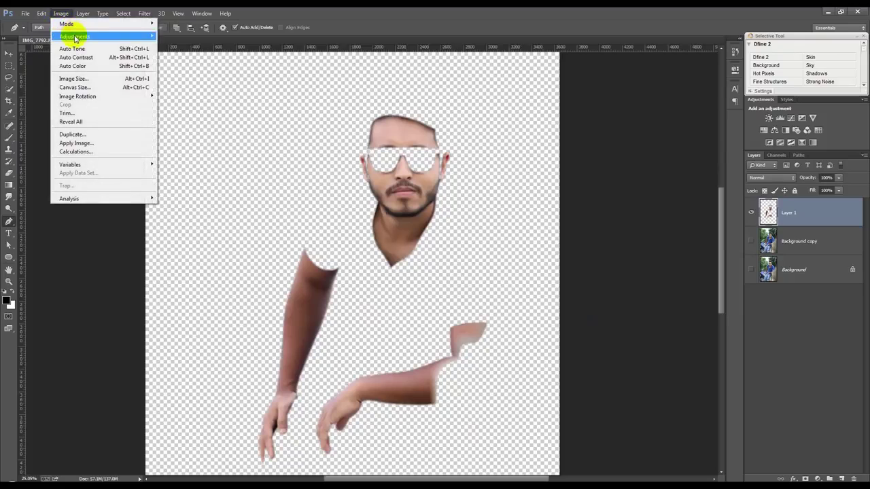
mouse_move(73, 36)
click(193, 186)
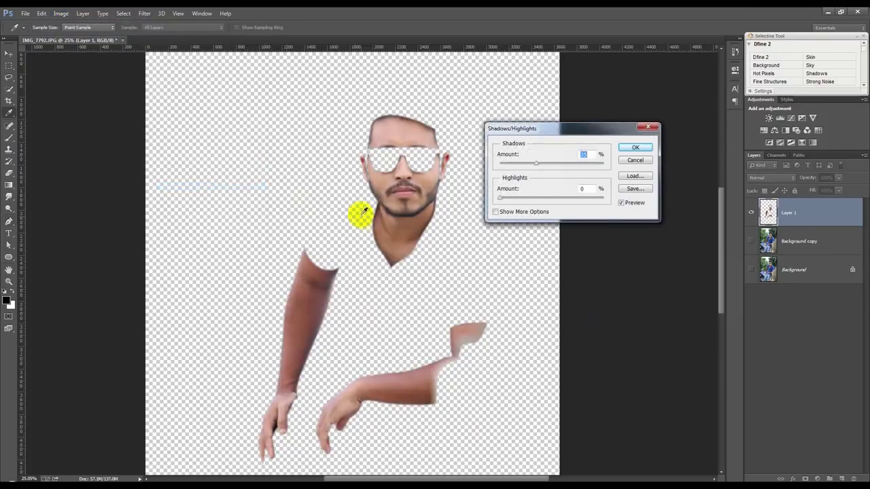
click(553, 163)
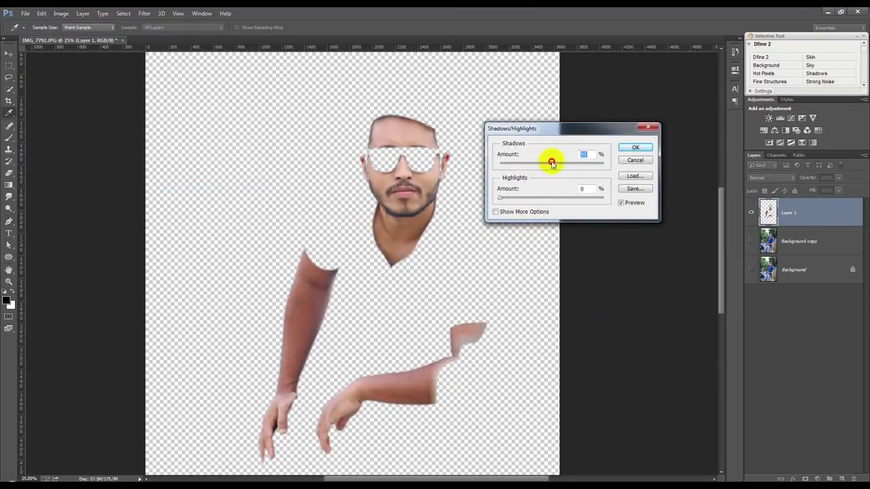
click(634, 149)
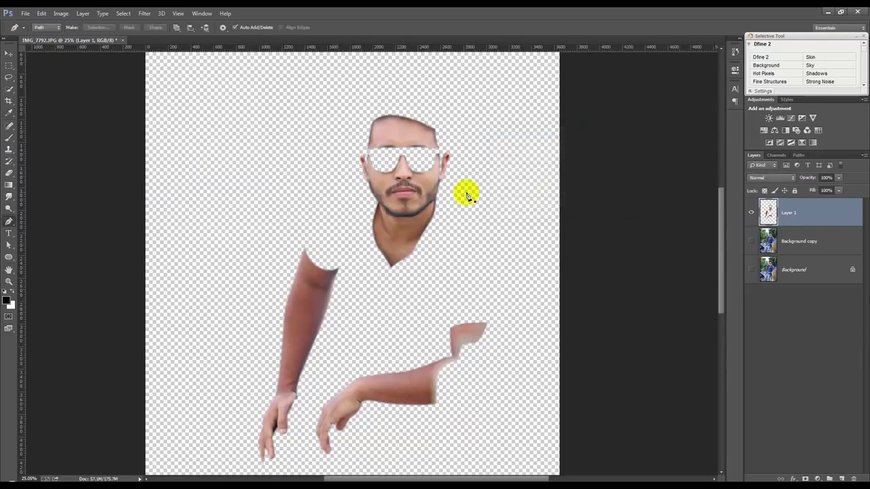
Step: Open the Camera Raw filter for the merged skin layer
drag(112, 81, 99, 63)
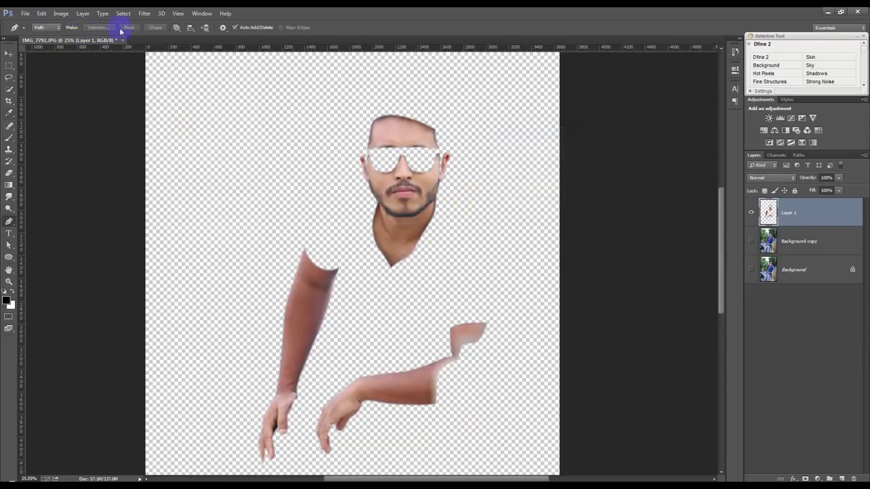
click(141, 14)
click(159, 61)
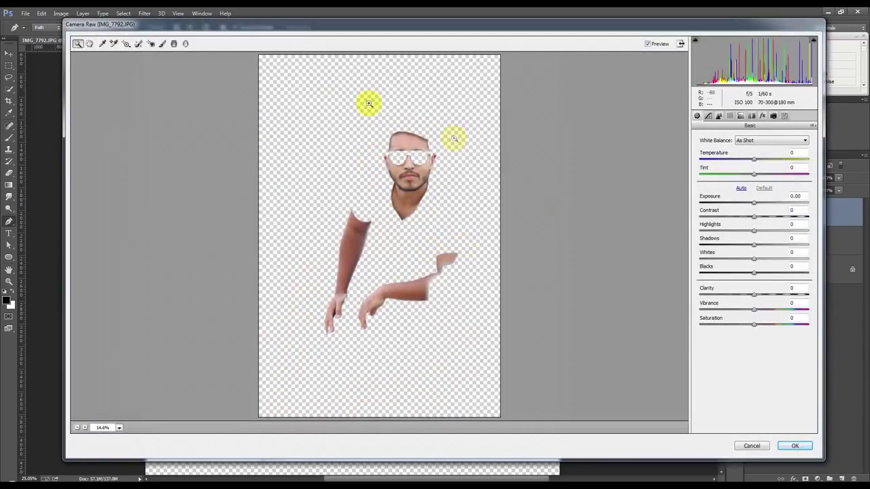
Step: In Camera Raw, set Shadows +84, Whites +30, Blacks +46, Contrast -25, raise Highlights, and apply
drag(309, 87, 463, 313)
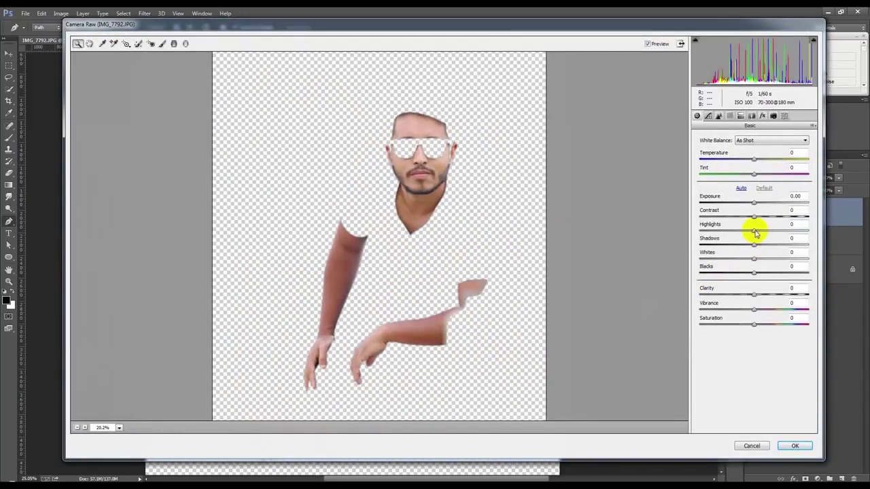
drag(753, 244, 799, 246)
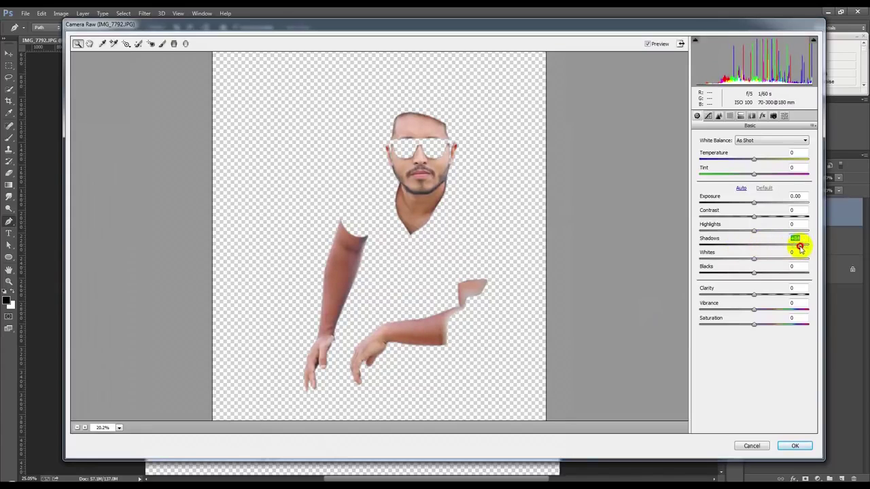
drag(753, 258, 770, 258)
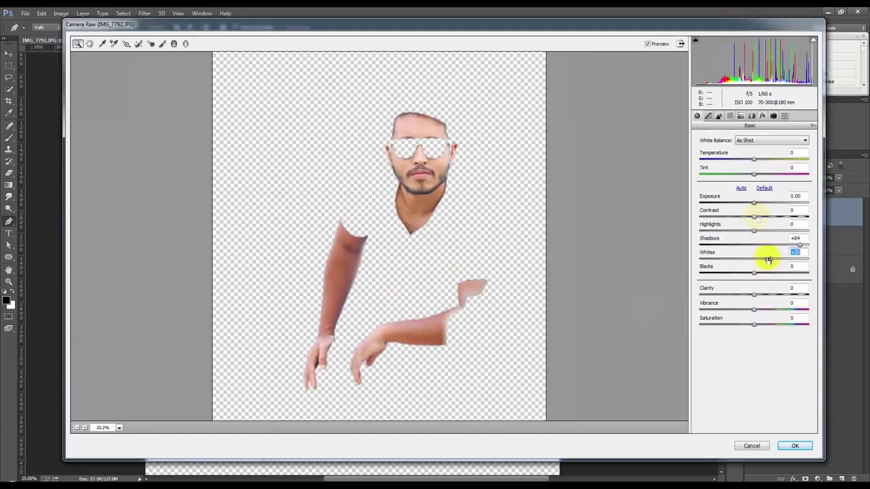
drag(755, 273, 778, 272)
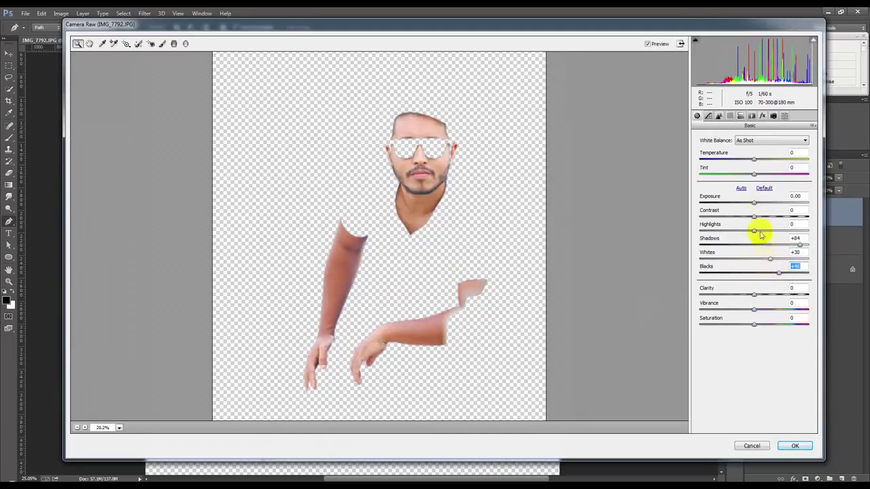
drag(755, 217, 741, 217)
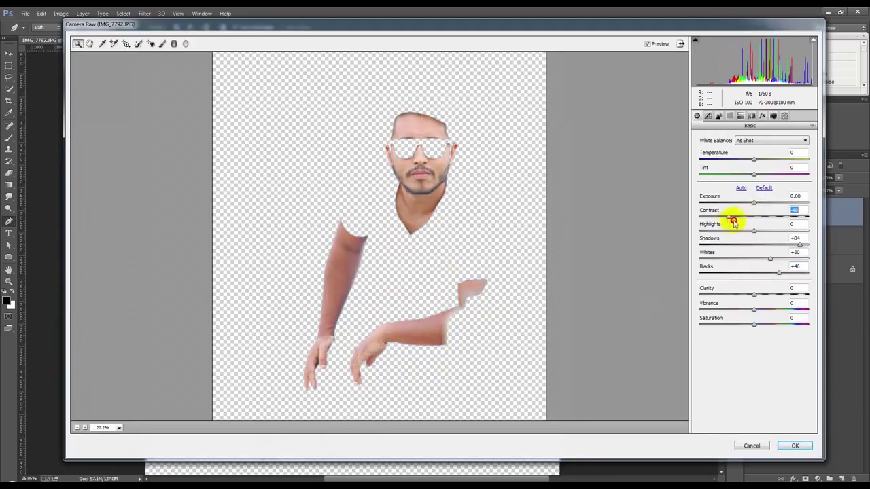
drag(753, 231, 767, 230)
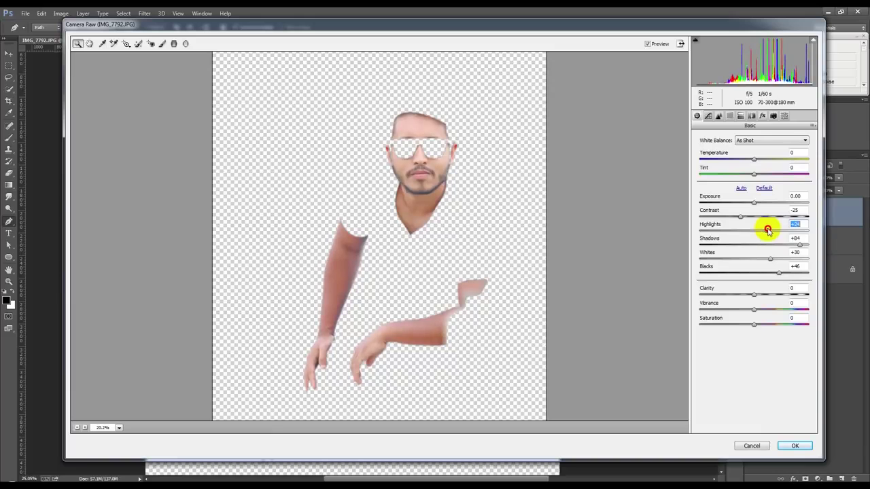
click(794, 445)
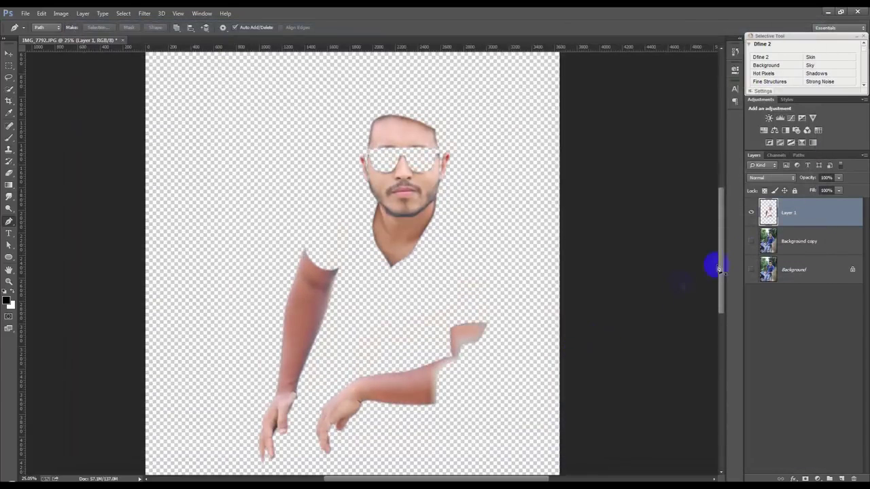
Step: Show Background copy, make it the active layer, and bring up the Filter menu
click(751, 244)
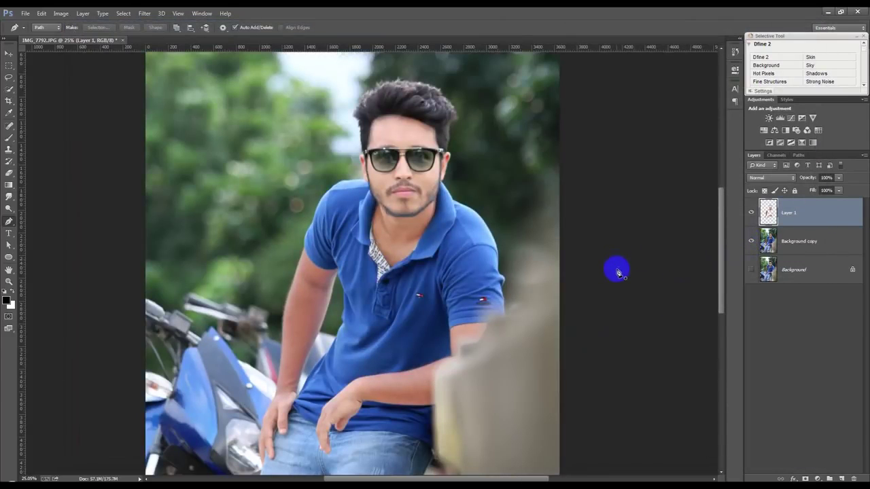
scroll(482, 252, down, 3)
scroll(494, 257, up, 2)
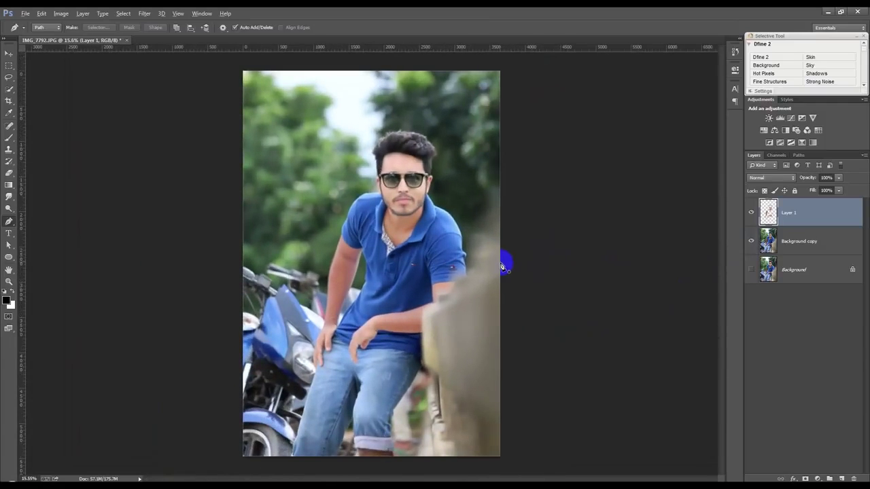
click(805, 243)
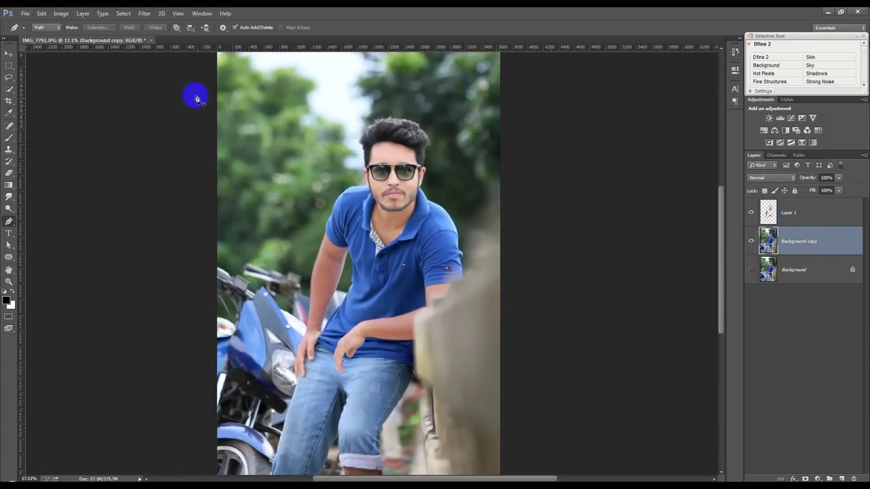
click(145, 13)
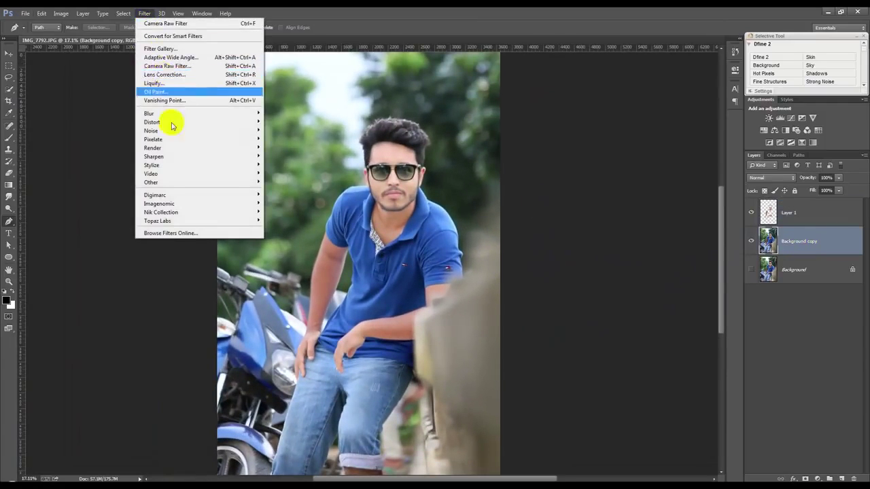
Step: Save the photo as IMG_7792.psd
click(470, 146)
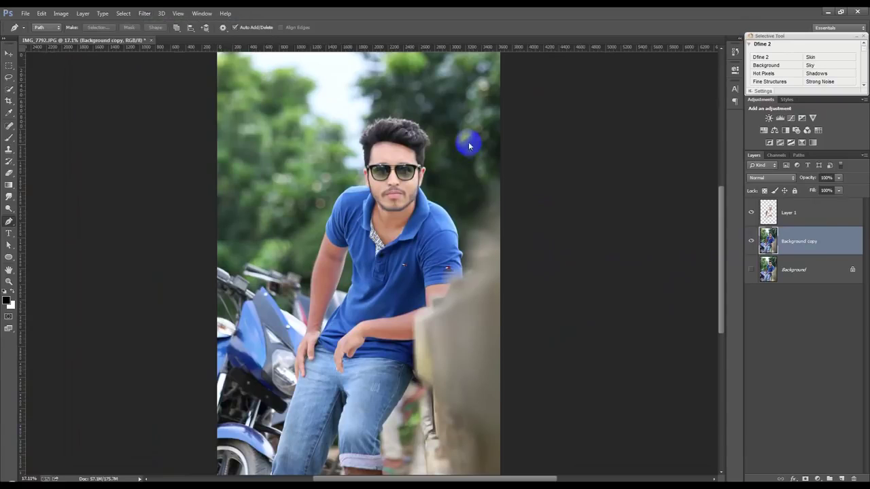
key(ctrl+shift+s)
click(683, 419)
Step: Apply Camera Raw with Vibrance +91, Blacks -47, Shadows +59, Highlights -100, Contrast +74
click(145, 13)
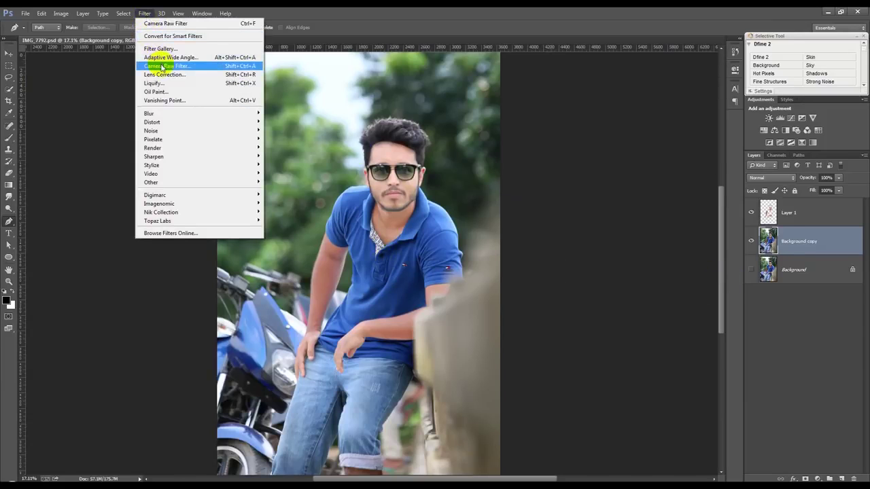
click(161, 66)
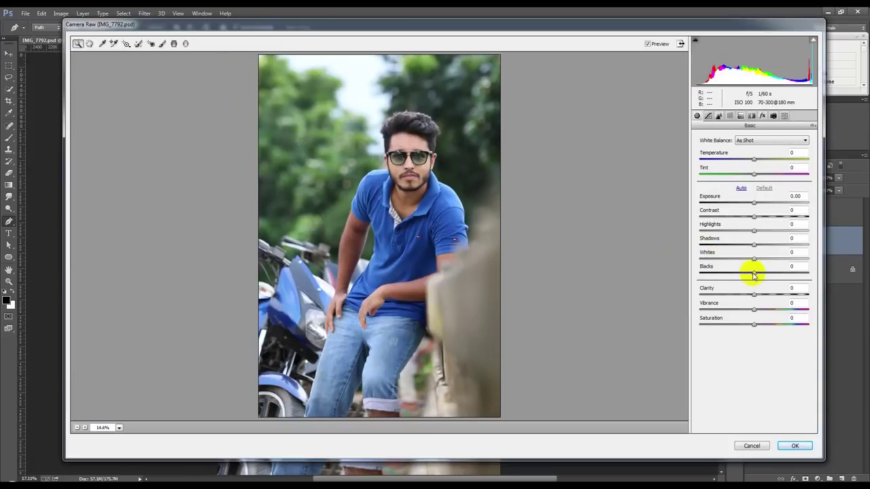
drag(755, 310, 806, 311)
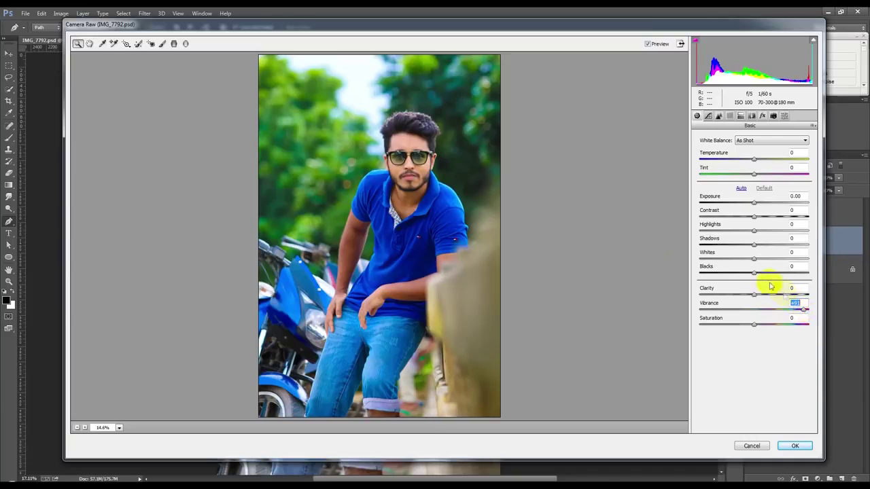
mouse_move(755, 273)
mouse_down()
mouse_move(782, 275)
mouse_move(727, 278)
mouse_move(787, 259)
mouse_move(674, 258)
mouse_up()
drag(756, 245, 788, 251)
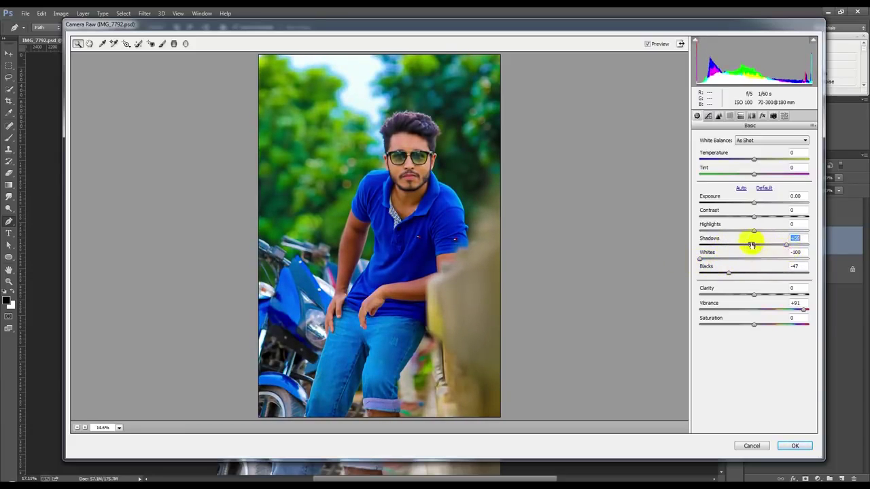
mouse_move(755, 235)
mouse_down()
mouse_move(769, 231)
mouse_move(698, 232)
mouse_up()
mouse_move(753, 216)
mouse_down()
mouse_move(795, 213)
mouse_move(771, 200)
mouse_move(759, 207)
mouse_up()
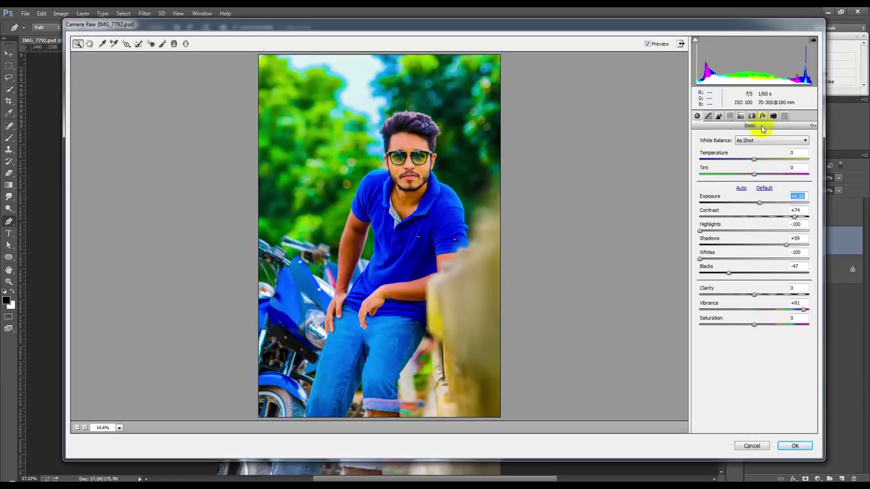
click(718, 116)
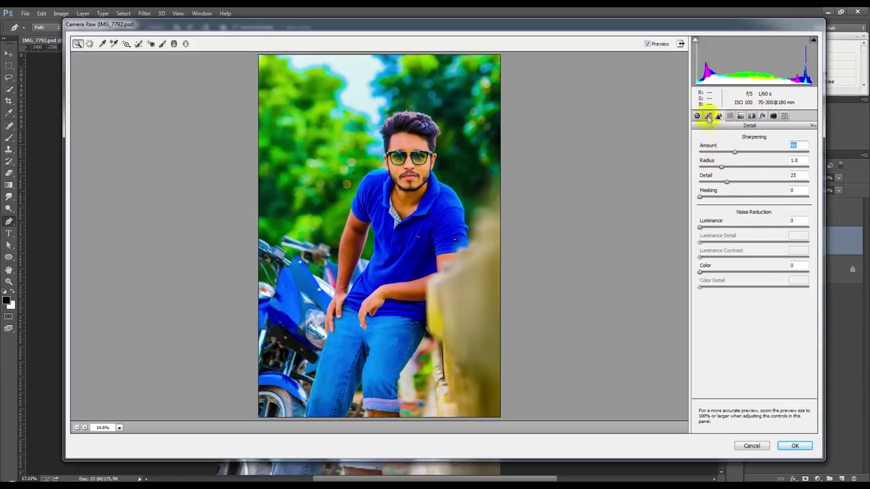
Step: Set Split Toning highlights hue to 57 with saturation at 0, then apply Camera Raw
click(708, 115)
click(740, 115)
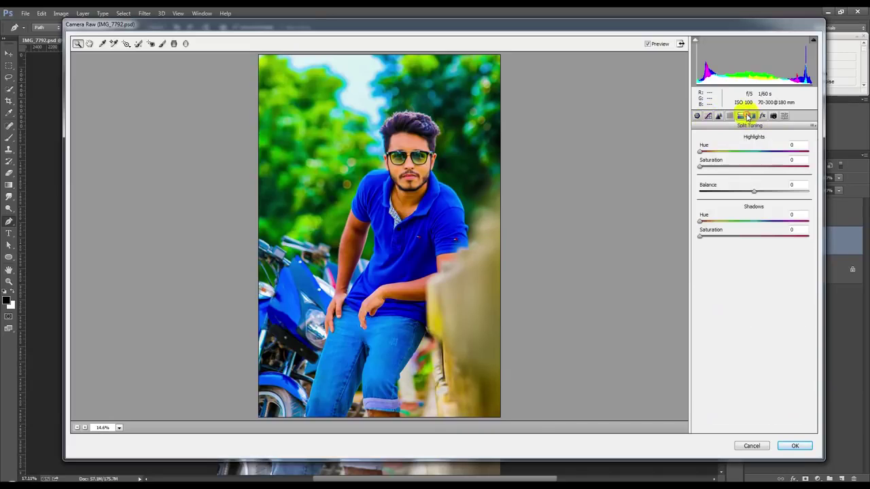
drag(700, 167, 719, 167)
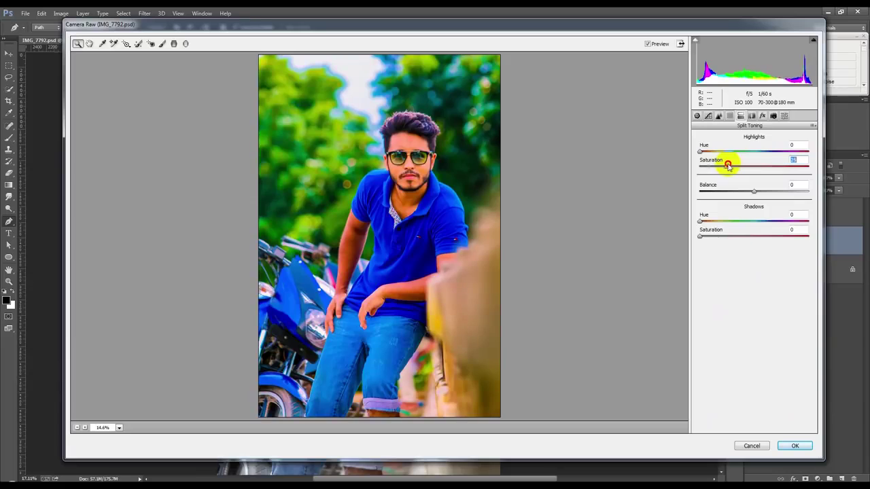
mouse_move(719, 166)
mouse_down()
mouse_move(706, 161)
mouse_move(751, 155)
mouse_move(725, 167)
mouse_move(748, 165)
mouse_move(695, 168)
mouse_up()
mouse_move(743, 151)
mouse_down()
mouse_move(717, 153)
mouse_move(759, 163)
mouse_up()
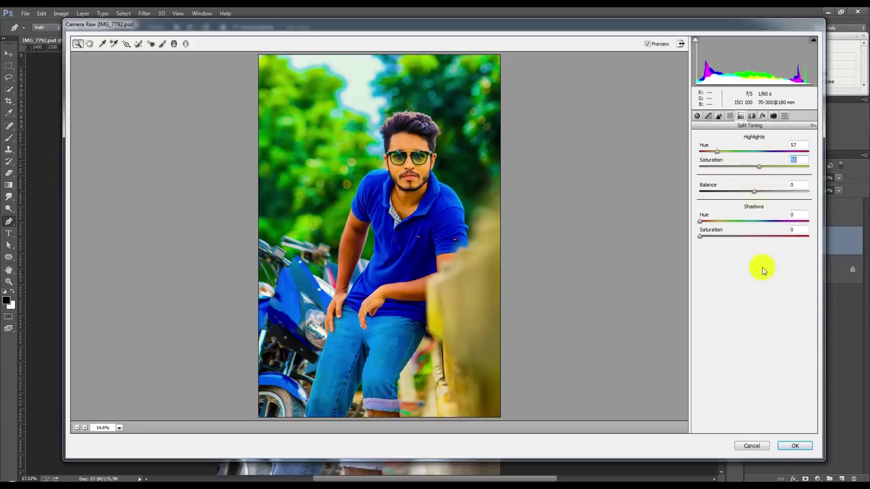
click(794, 445)
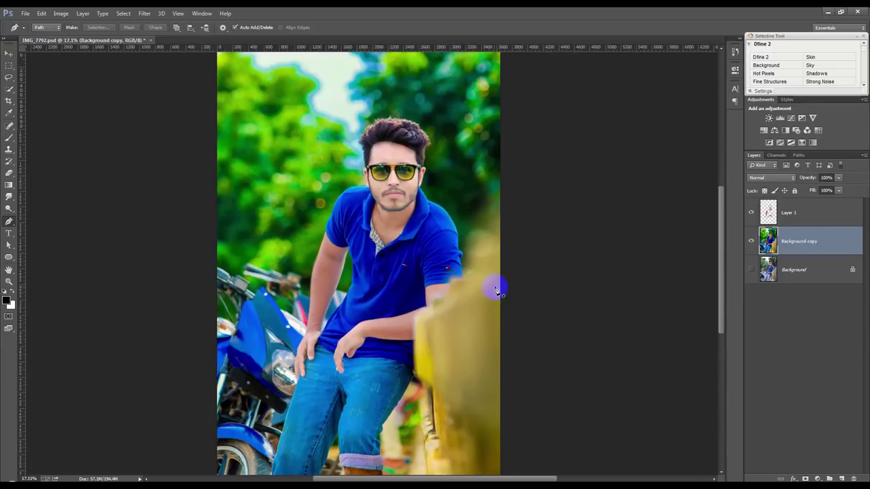
Step: Zoom out and open the photo in Color Efex Pro 4 at full screen
key(ctrl+minus)
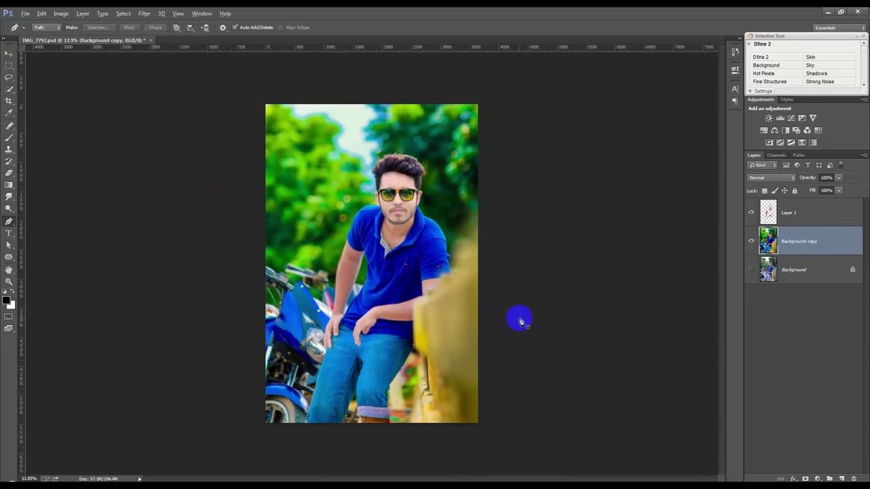
scroll(520, 322, up, 1)
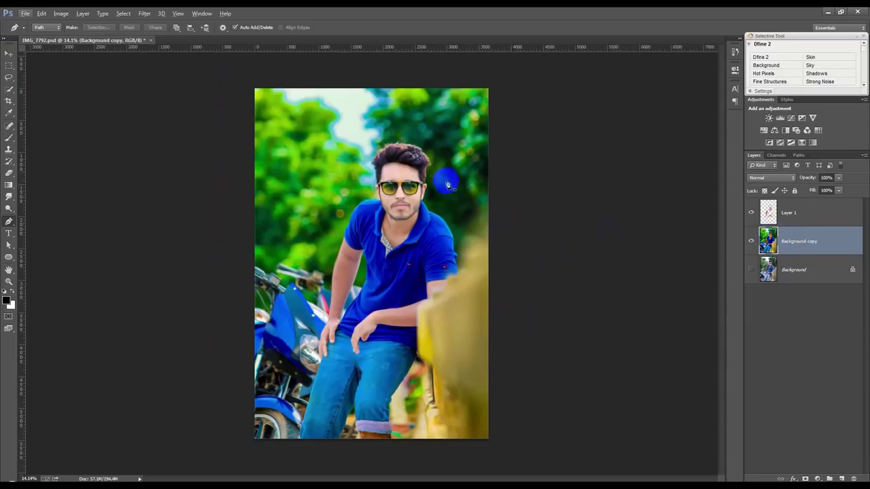
click(145, 13)
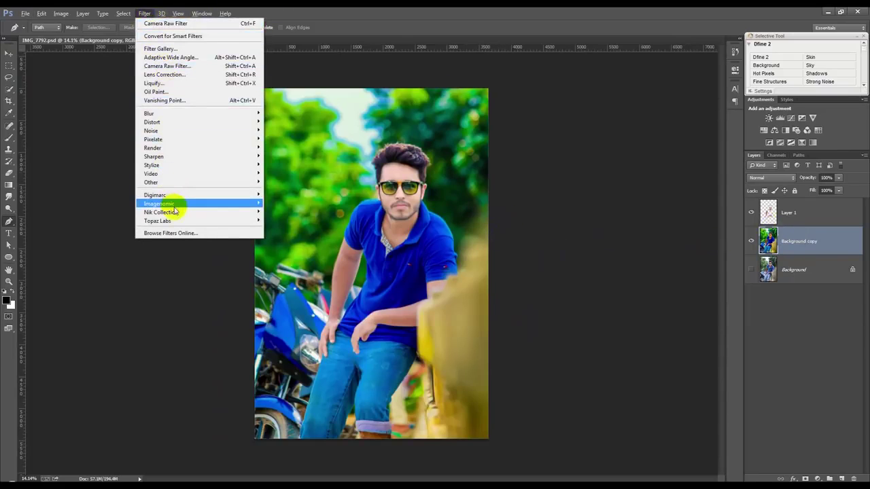
mouse_move(161, 212)
click(295, 229)
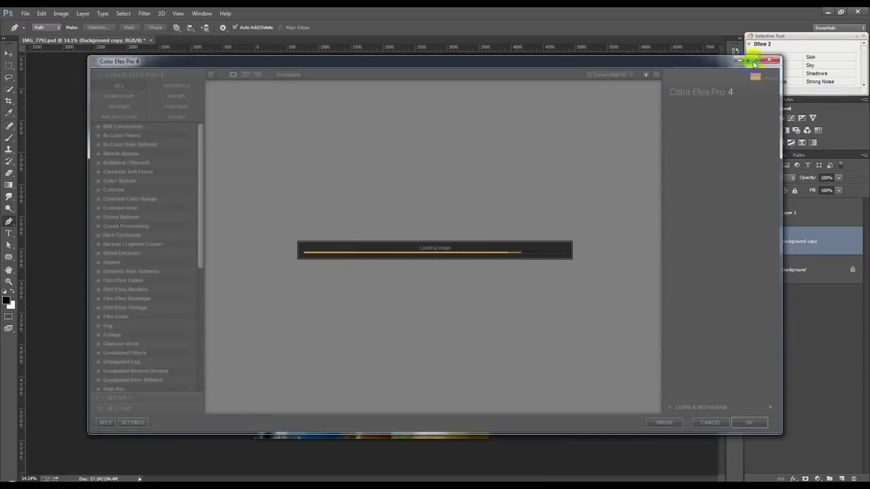
click(753, 62)
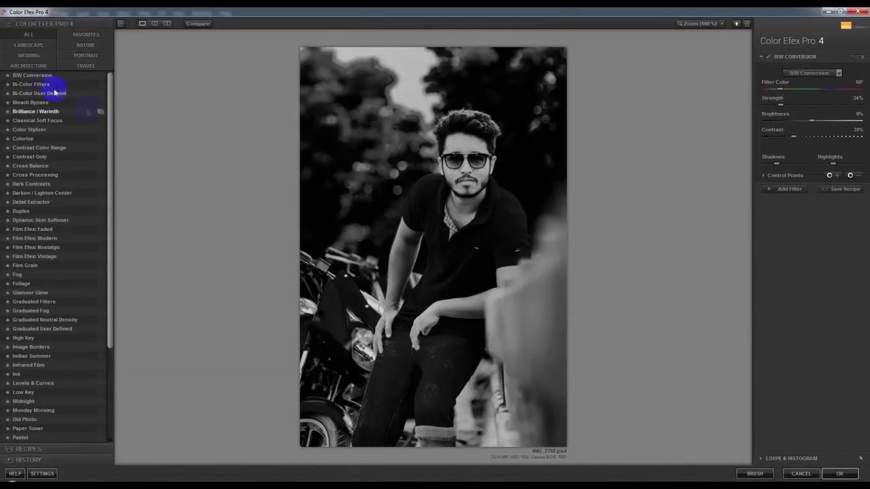
Step: Preview Bi-Color, Bleach Bypass and Brilliance/Warmth, then show the Detail Extractor presets
click(31, 84)
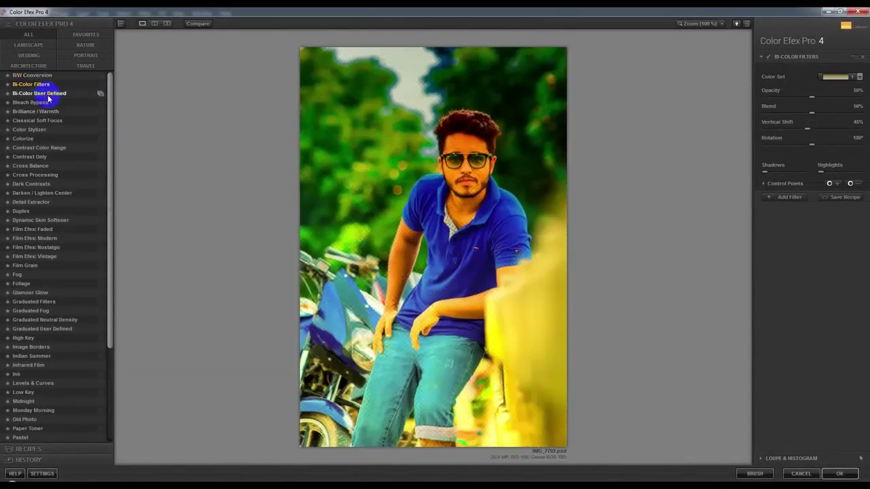
click(45, 102)
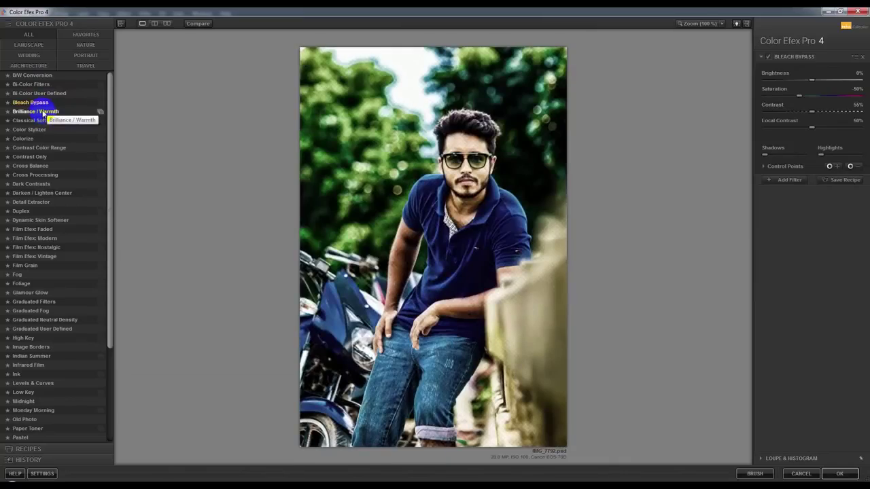
click(42, 111)
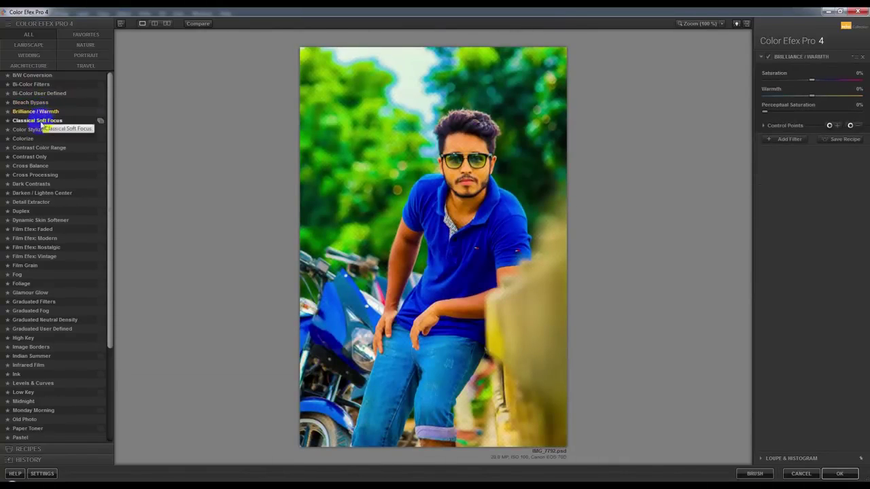
click(34, 202)
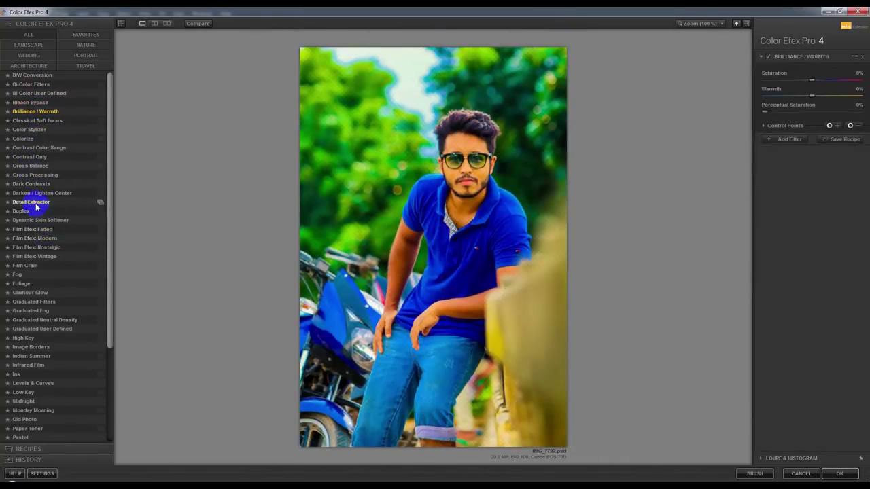
click(100, 203)
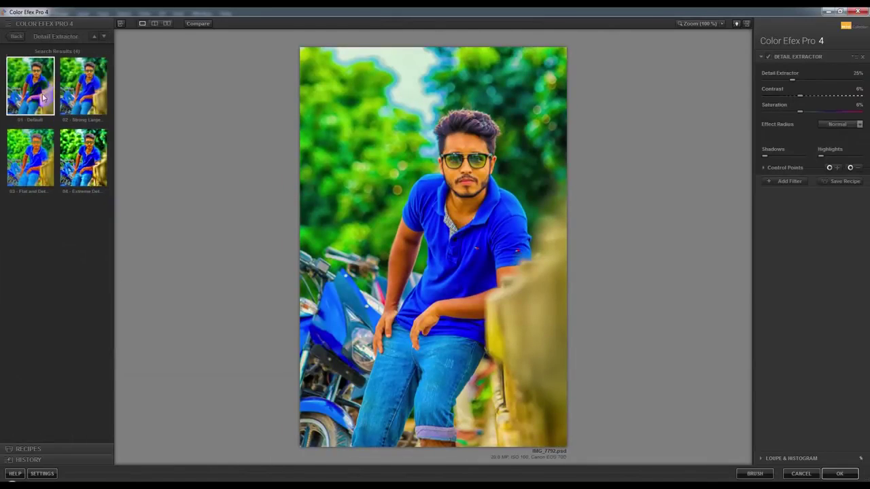
Step: Pick a Detail Extractor preset, then add a second Contrast Color Range filter
click(94, 155)
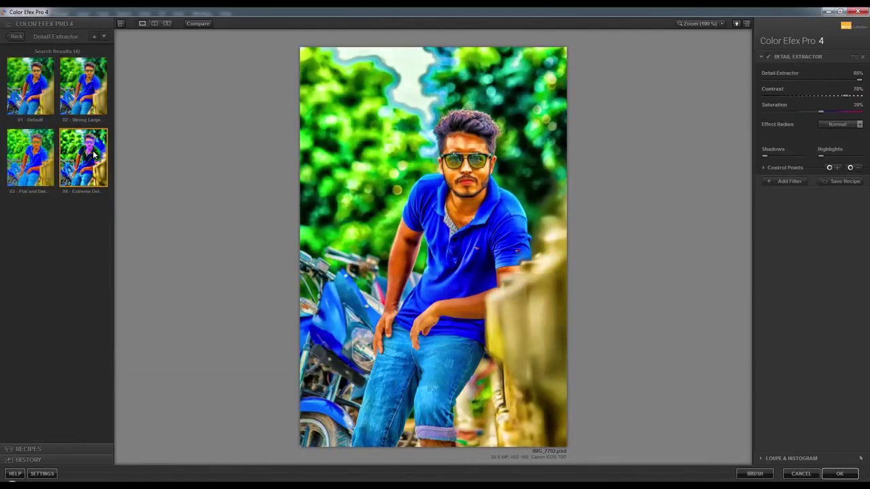
click(83, 91)
click(18, 36)
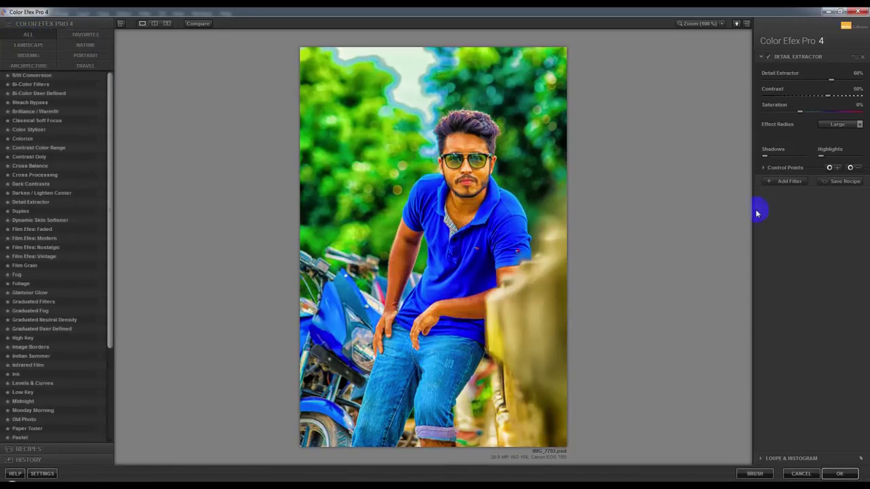
click(786, 181)
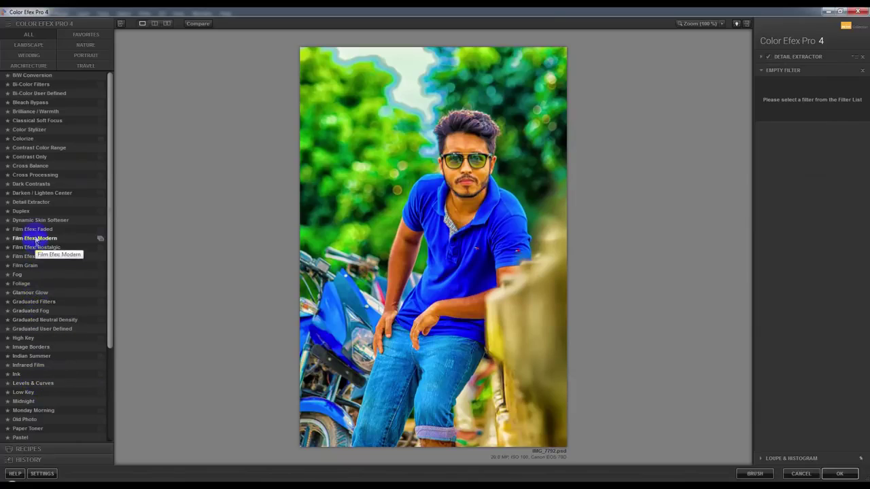
click(38, 177)
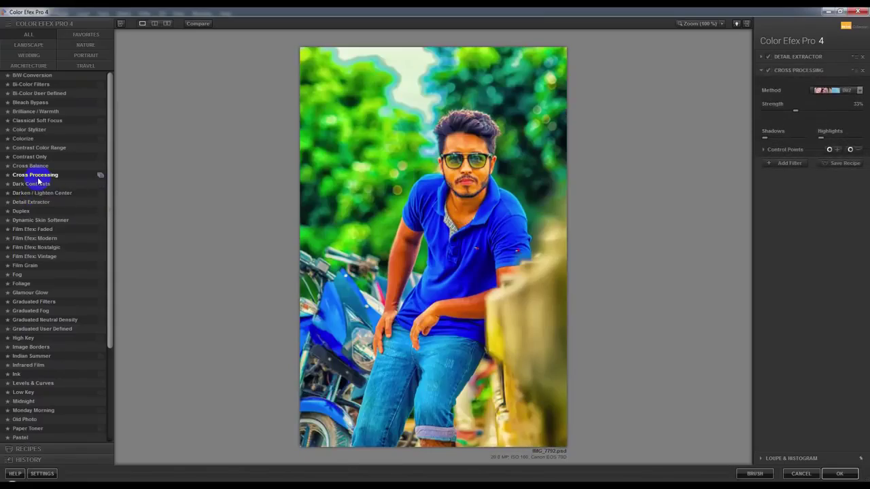
click(37, 166)
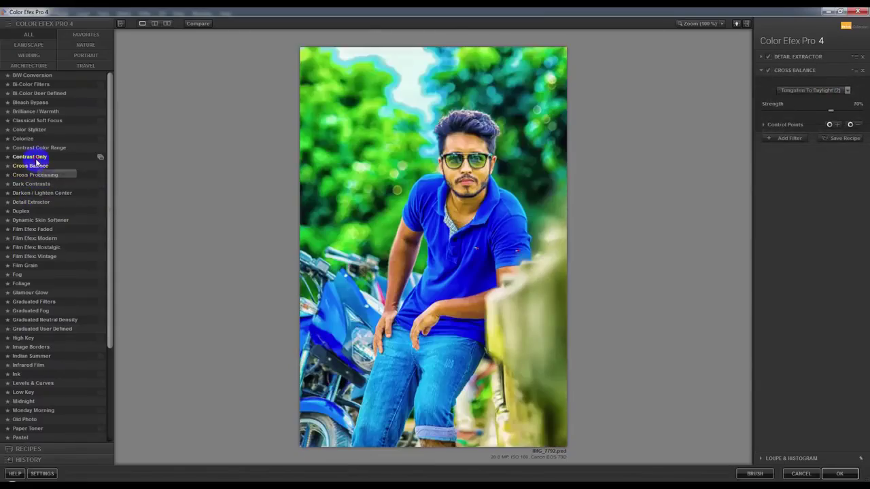
click(37, 149)
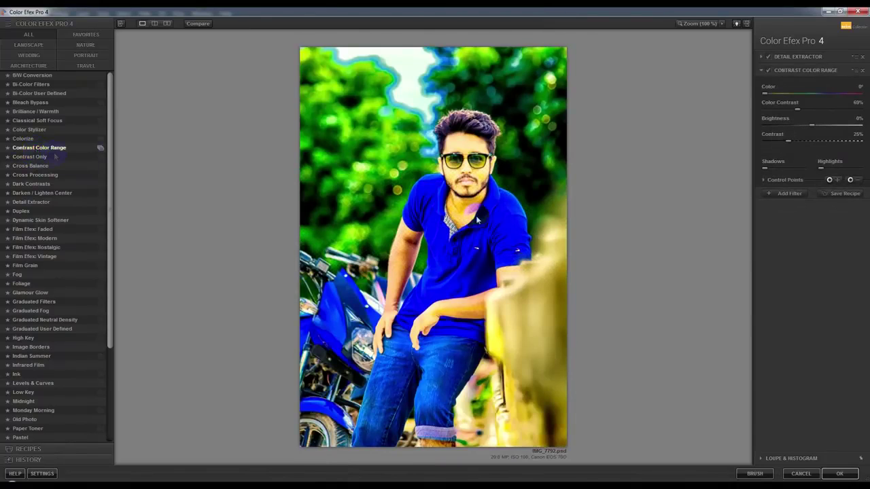
Step: Set Contrast Color Range to Color Contrast 31% and Contrast 27%, then add an empty filter slot
mouse_move(808, 127)
mouse_down()
mouse_move(795, 129)
mouse_move(808, 127)
mouse_up()
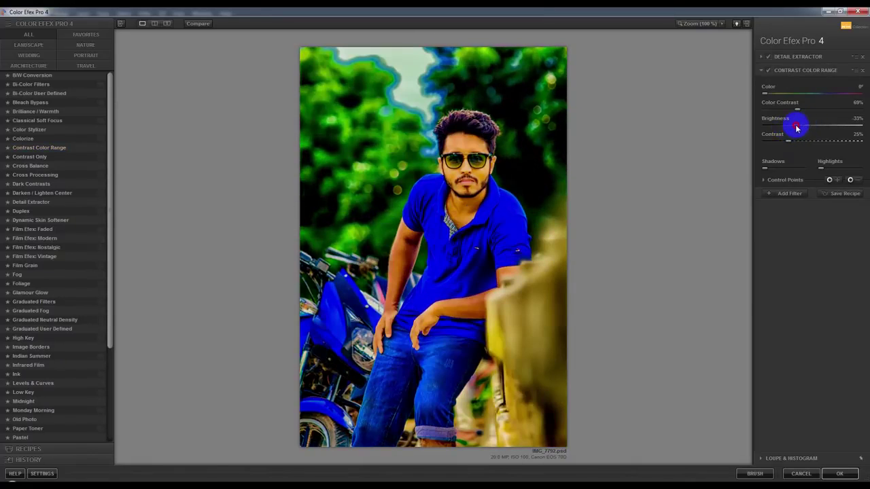
drag(788, 142, 822, 144)
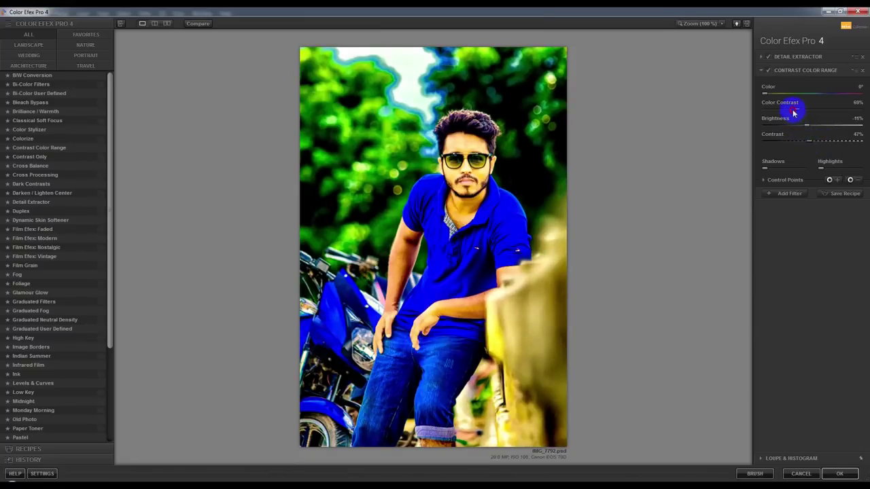
drag(794, 113, 774, 116)
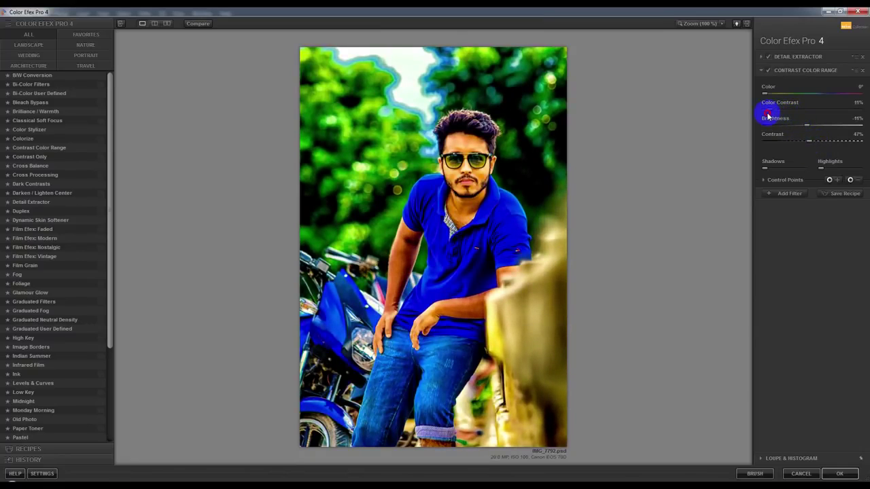
drag(817, 110, 825, 110)
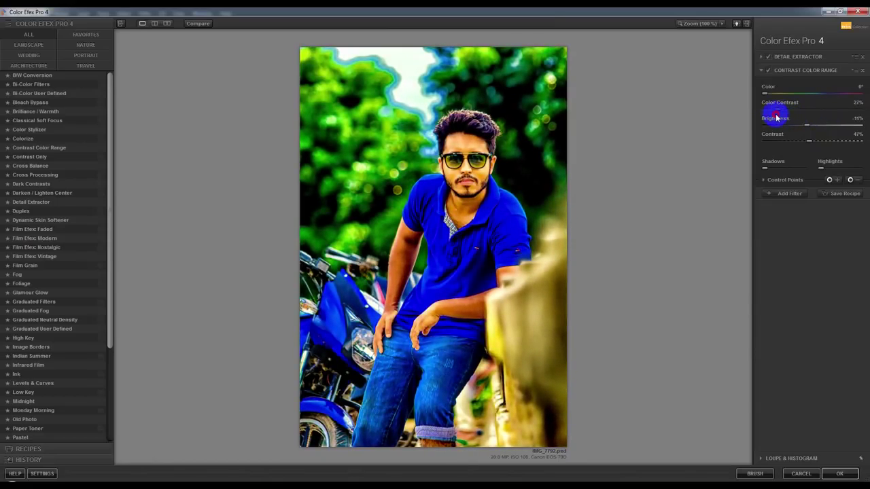
drag(796, 144, 797, 146)
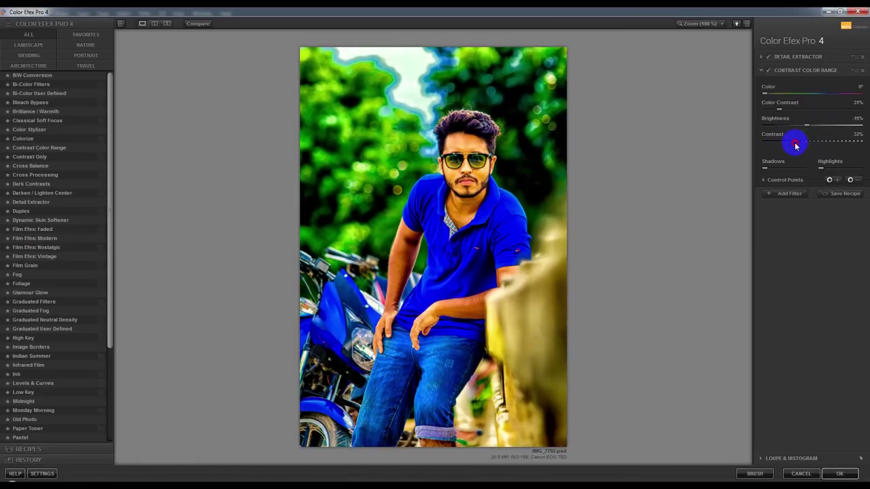
click(788, 193)
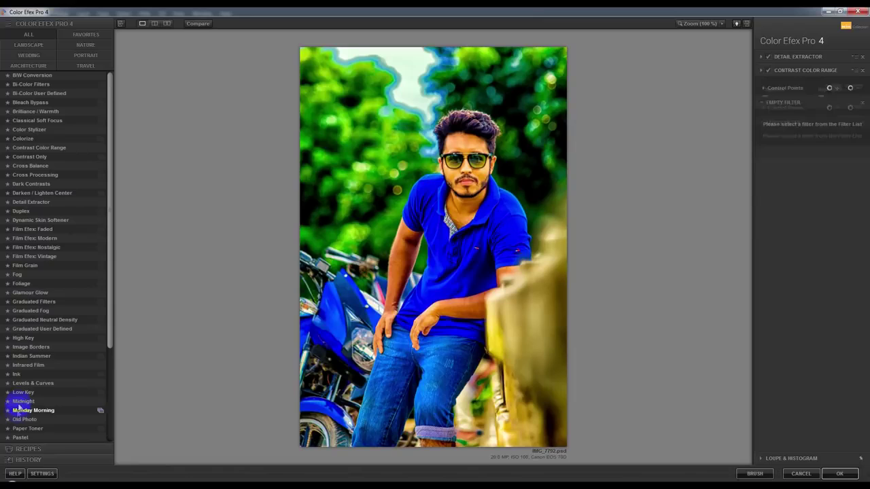
Step: Add Indian Summer with Enhance Foliage at 50% and apply the filters to Photoshop
click(38, 357)
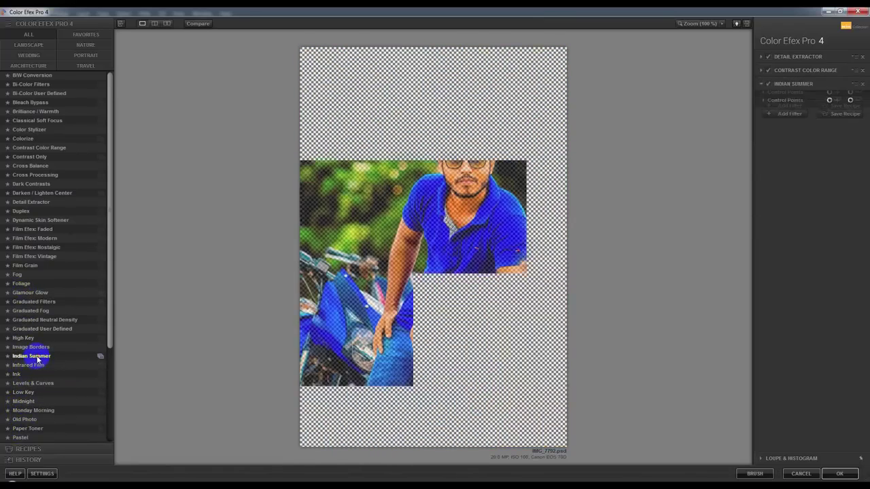
mouse_move(812, 123)
mouse_down()
mouse_move(848, 127)
mouse_move(821, 129)
mouse_up()
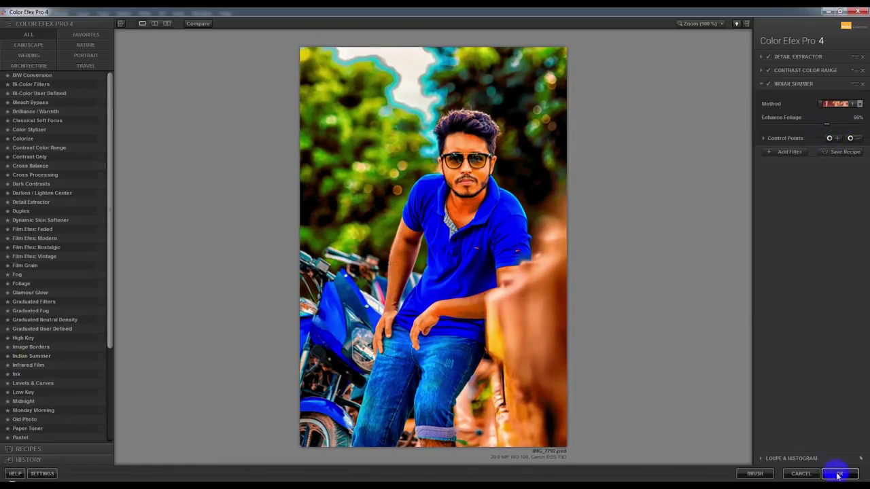
click(838, 474)
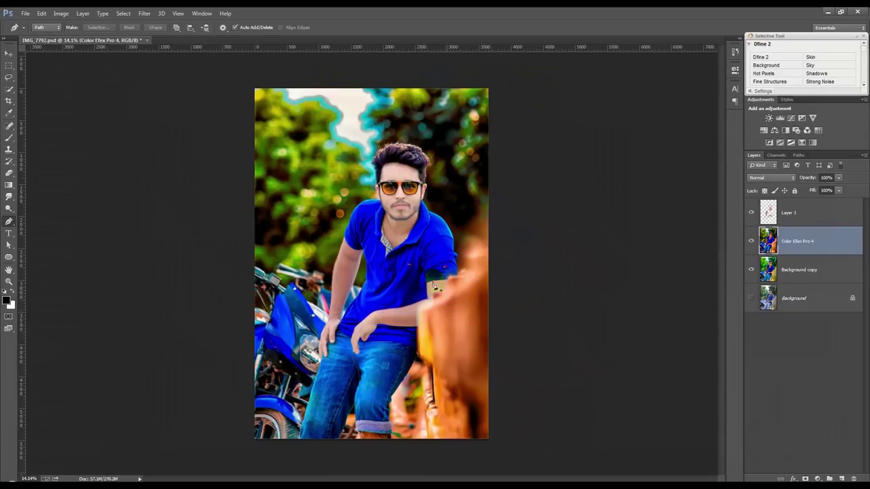
Step: Apply Levels to Layer 1, raising the black point and pulling input whites to 220
click(9, 55)
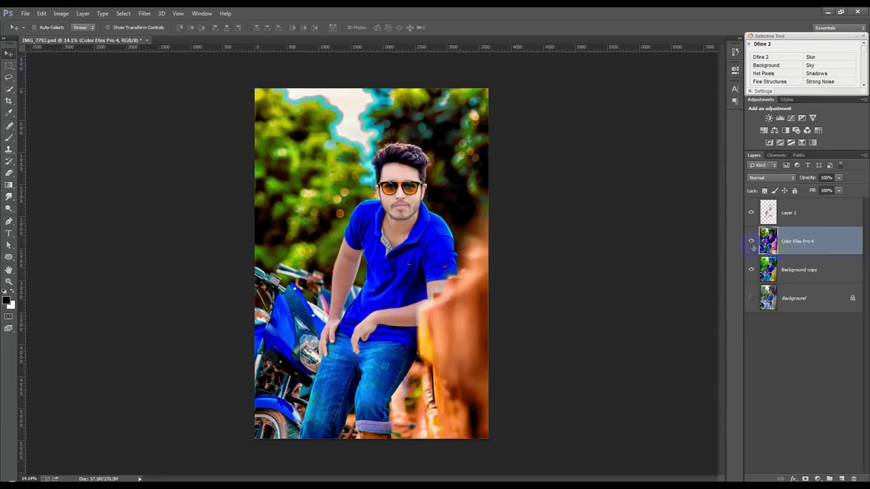
click(802, 224)
click(61, 14)
mouse_move(74, 36)
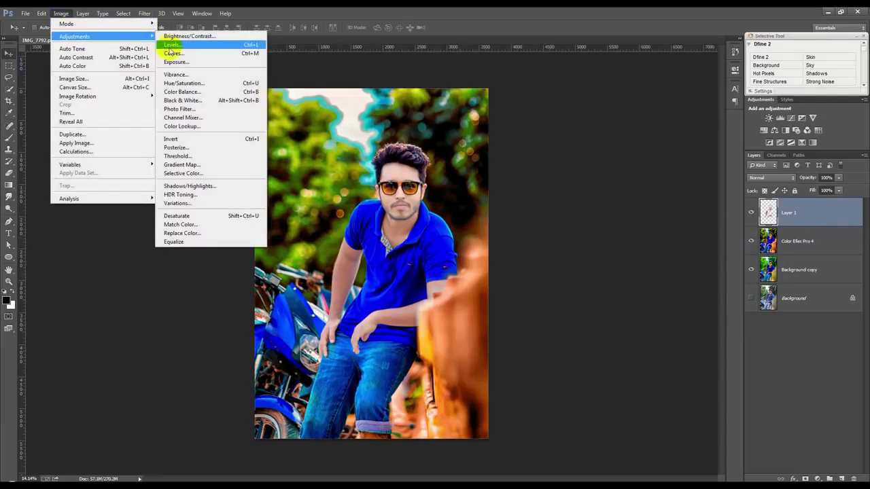
click(197, 42)
drag(452, 213, 470, 215)
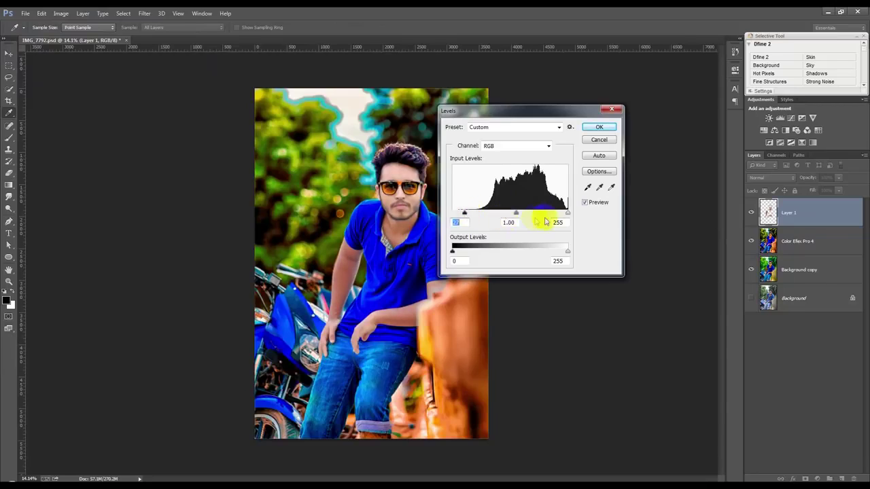
drag(568, 213, 551, 215)
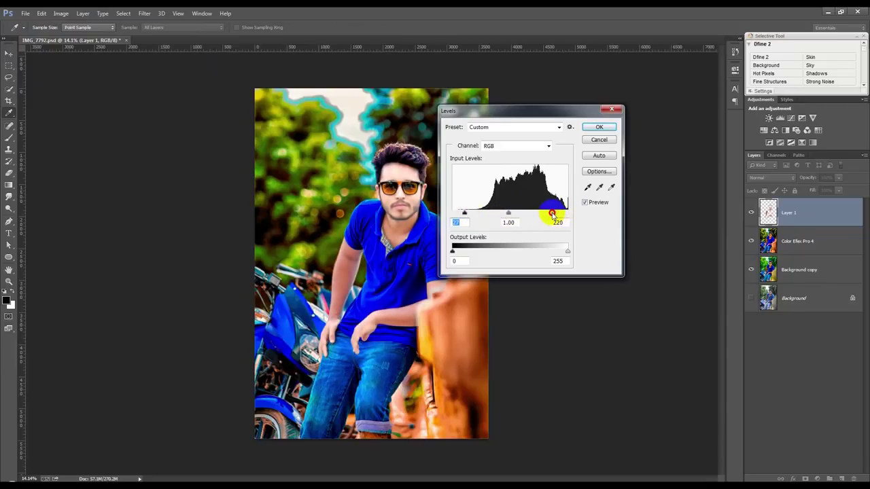
click(598, 128)
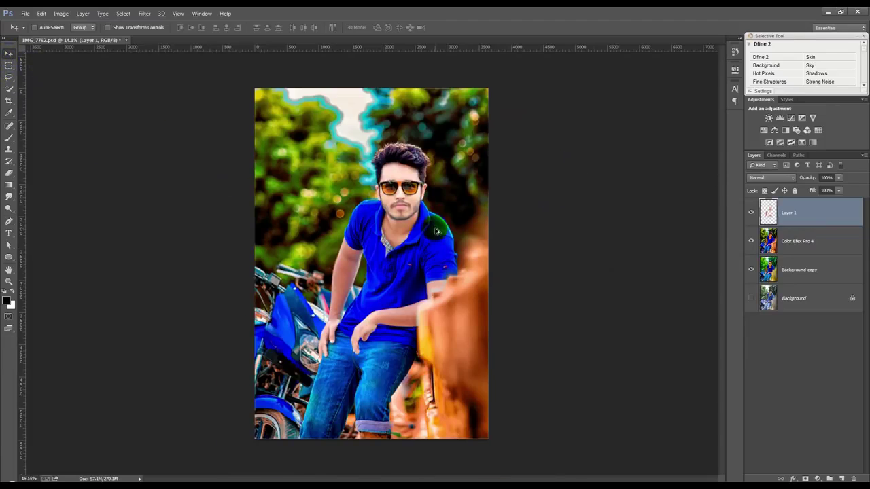
scroll(435, 228, up, 2)
scroll(435, 228, down, 1)
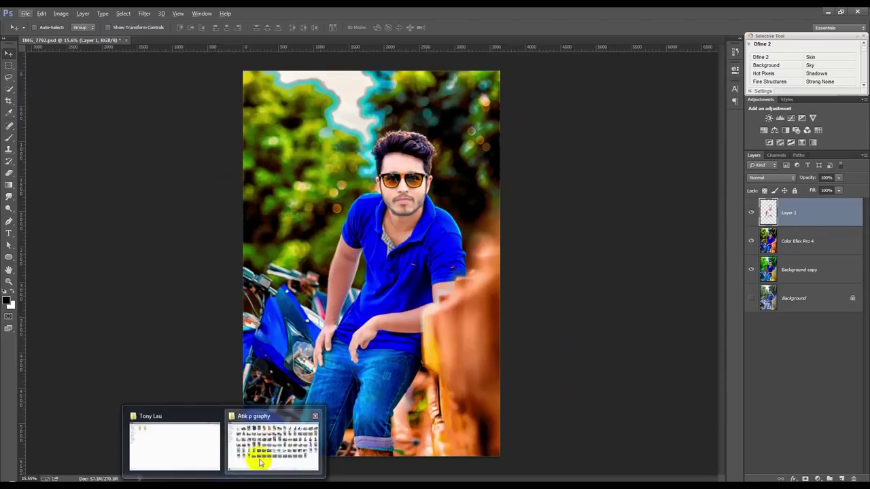
Step: Bring in Diwali2010-RSI_19_1 from WORK (E:) > HELP FILE and move it to the photo's top
mouse_move(224, 480)
click(261, 462)
click(34, 189)
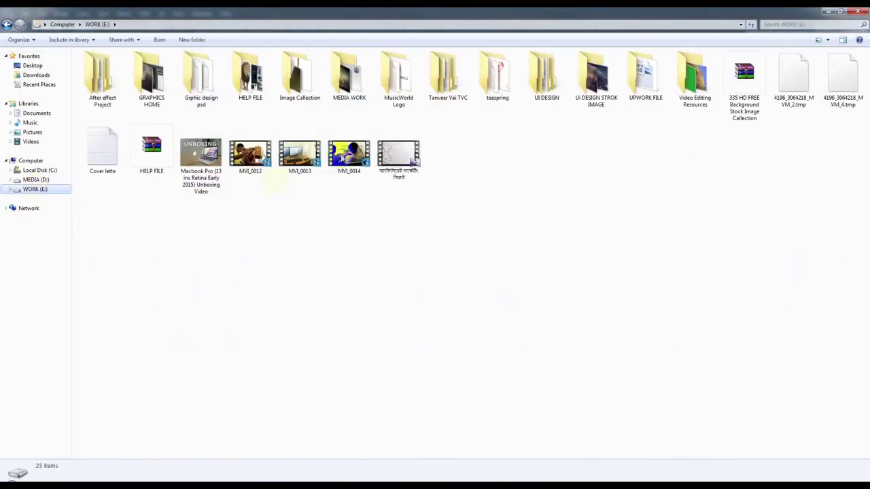
double_click(258, 88)
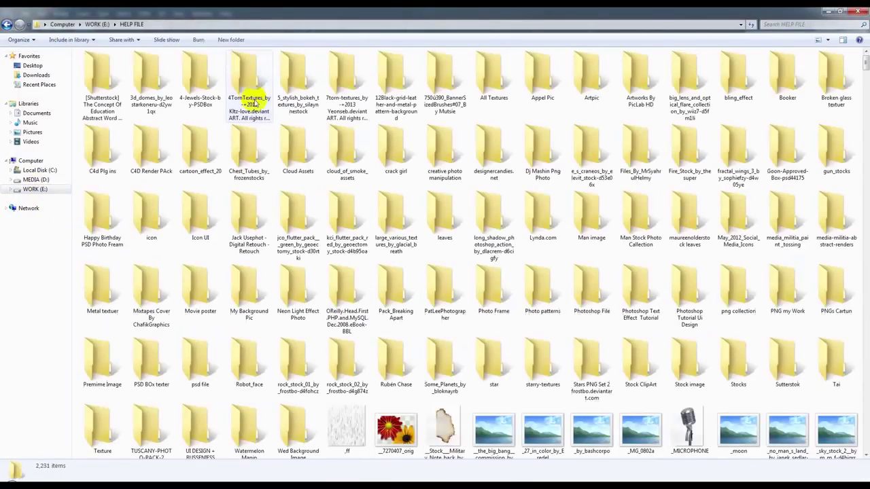
scroll(346, 218, down, 15)
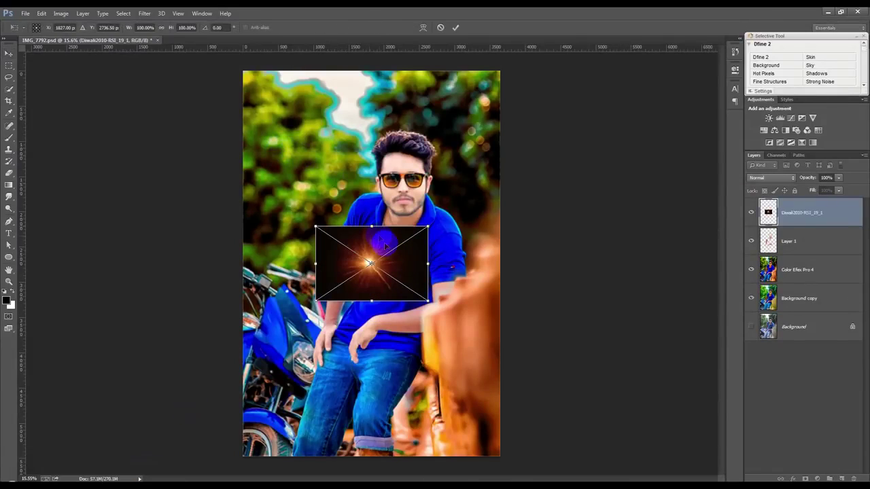
drag(384, 241, 380, 91)
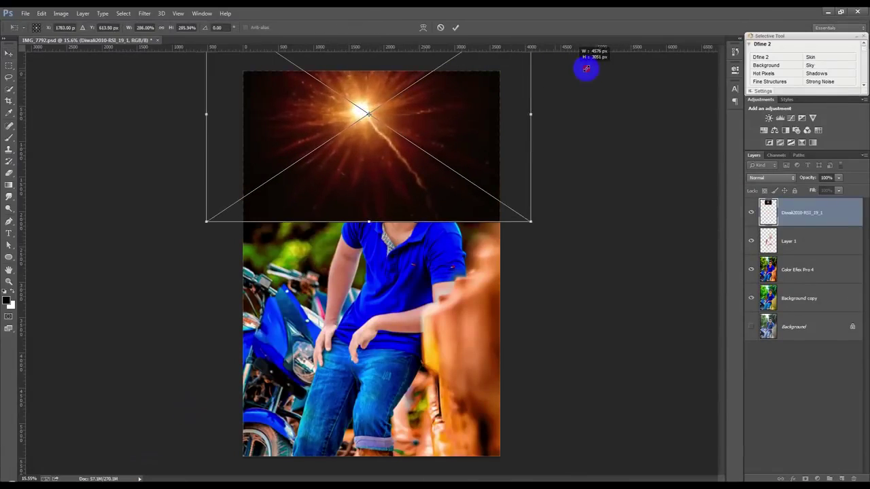
Step: Enlarge the flare across the photo's top and place it below Layer 1 in Screen mode
drag(417, 82, 487, 42)
click(455, 28)
drag(783, 204, 794, 259)
click(769, 179)
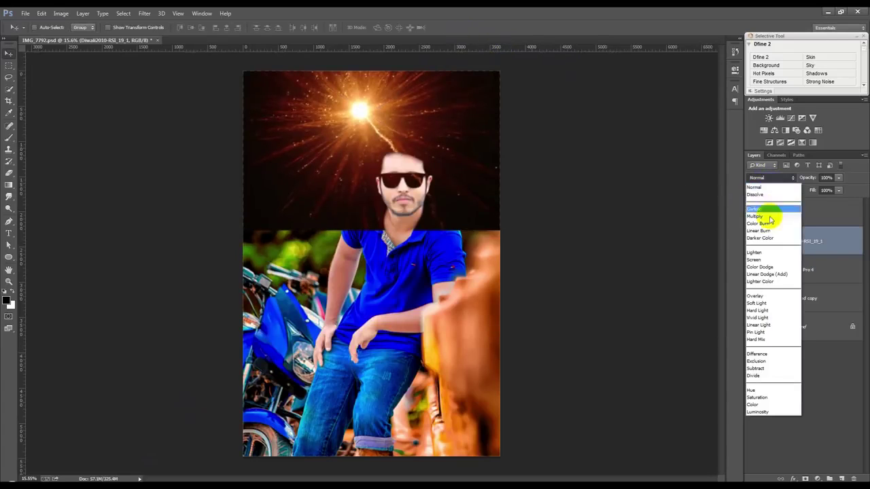
click(768, 260)
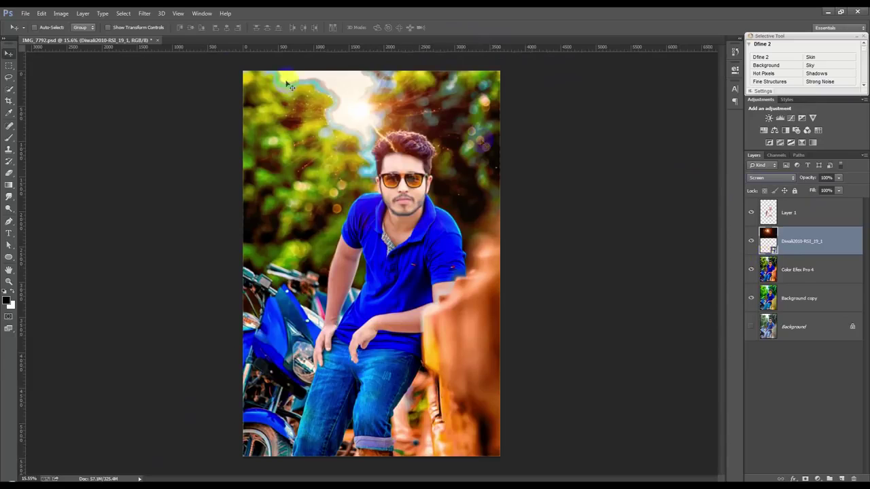
click(144, 13)
mouse_move(197, 112)
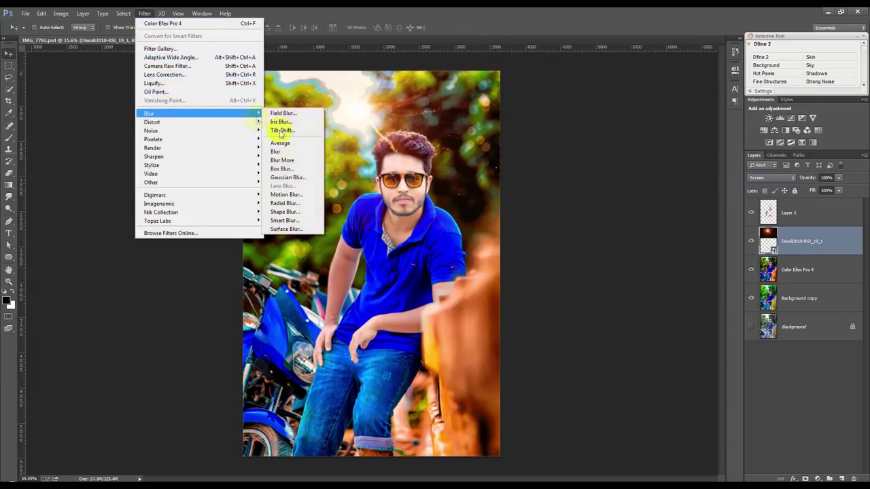
Step: Add a Gaussian Blur smart filter to the flare and move it to the top of the stack
click(294, 178)
drag(577, 265, 591, 265)
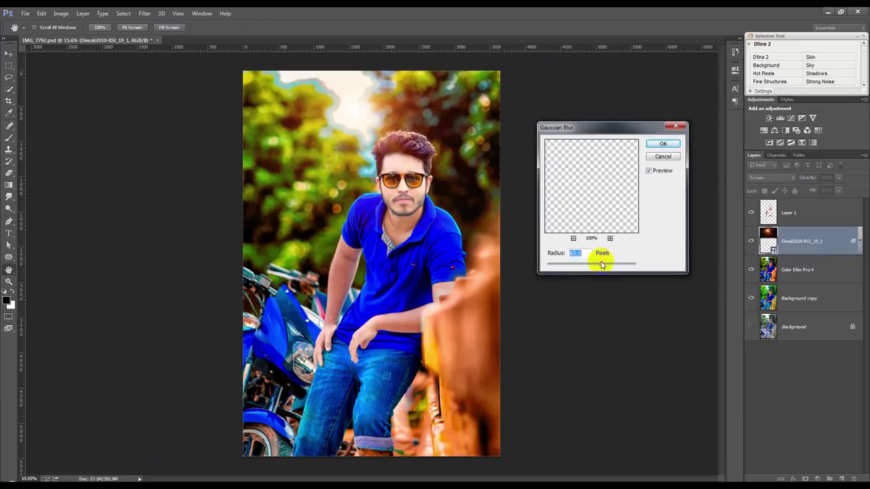
click(662, 144)
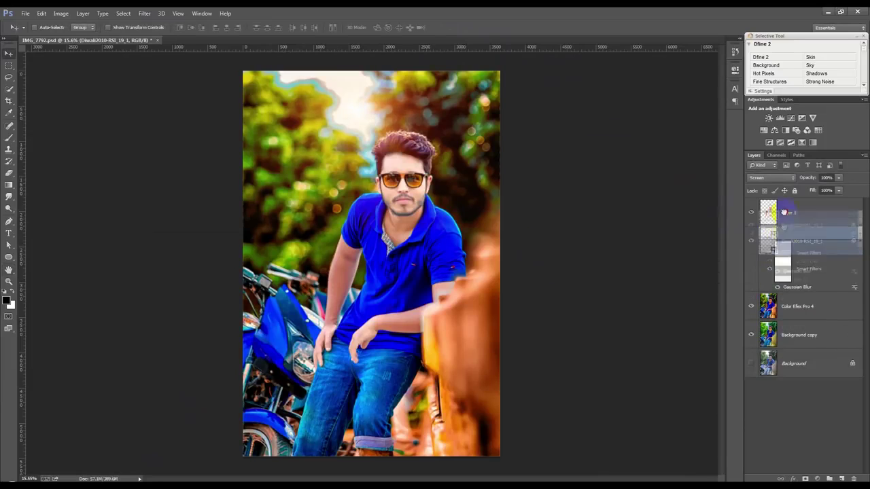
drag(784, 212, 786, 216)
click(859, 216)
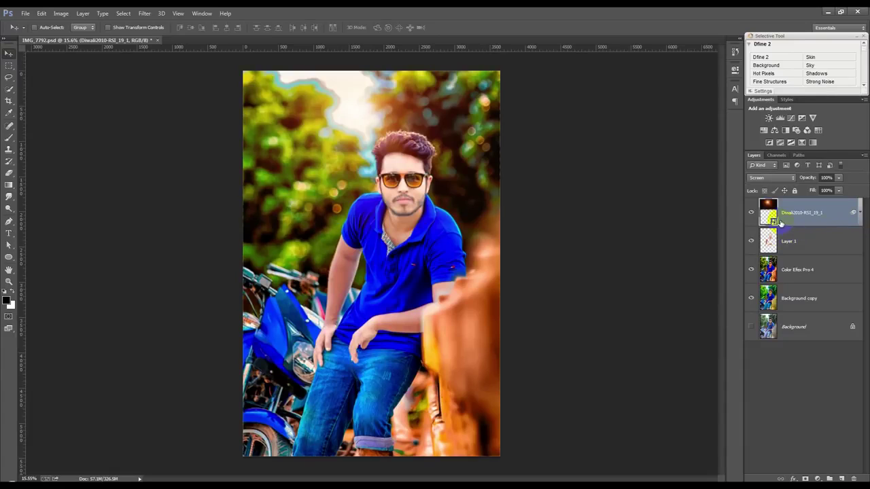
key(Delete)
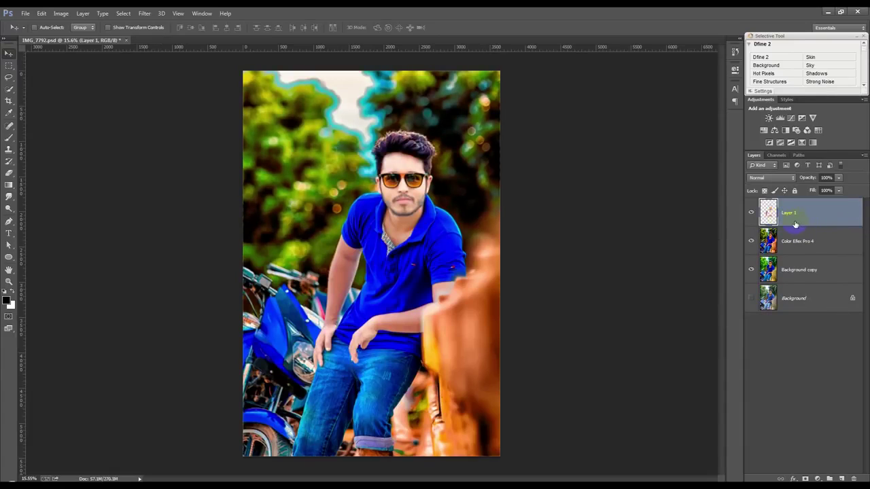
key(ctrl+z)
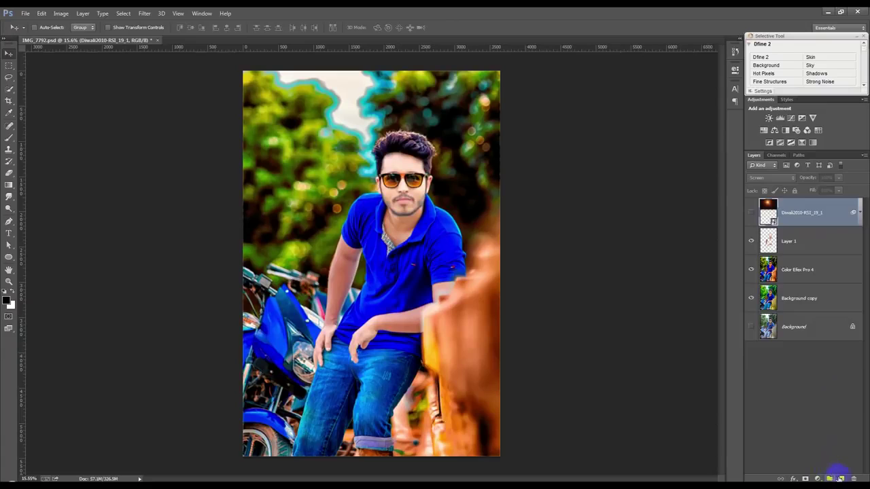
Step: Create Layer 2 on top and fill it with a merged Apply Image copy using Multiply
click(840, 478)
click(61, 13)
click(82, 143)
click(516, 147)
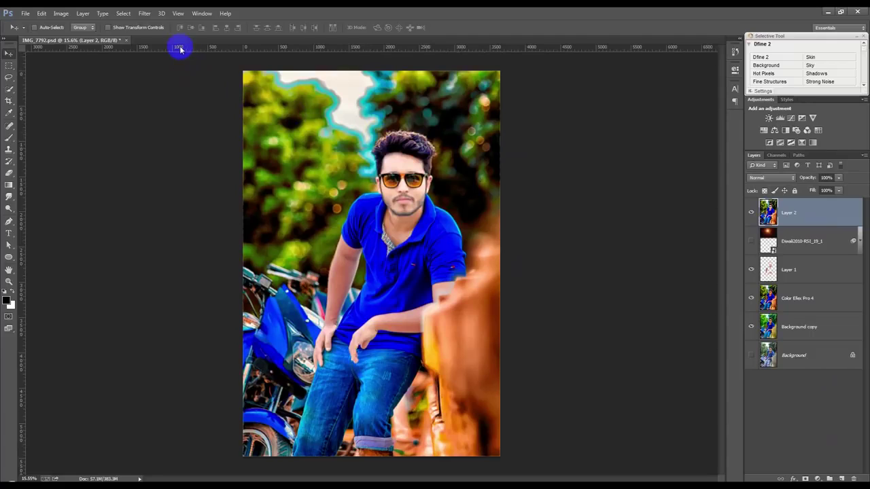
scroll(335, 117, up, 3)
scroll(346, 113, up, 2)
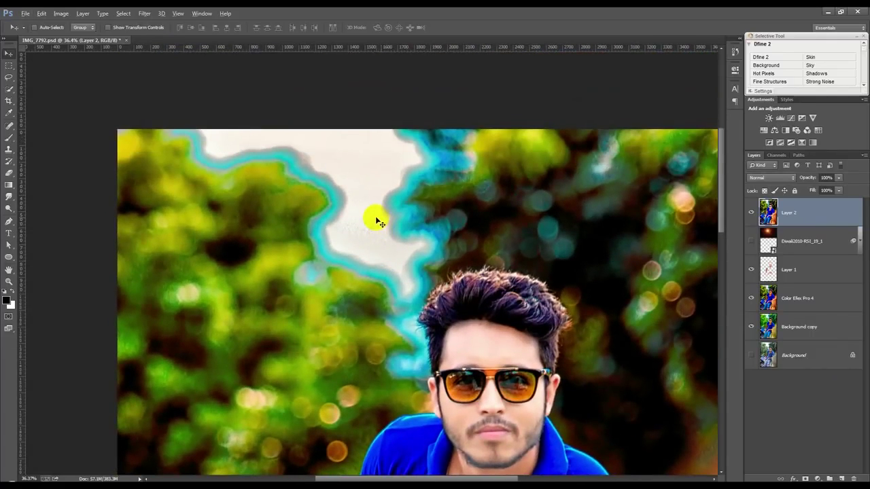
scroll(377, 221, down, 2)
scroll(376, 224, down, 3)
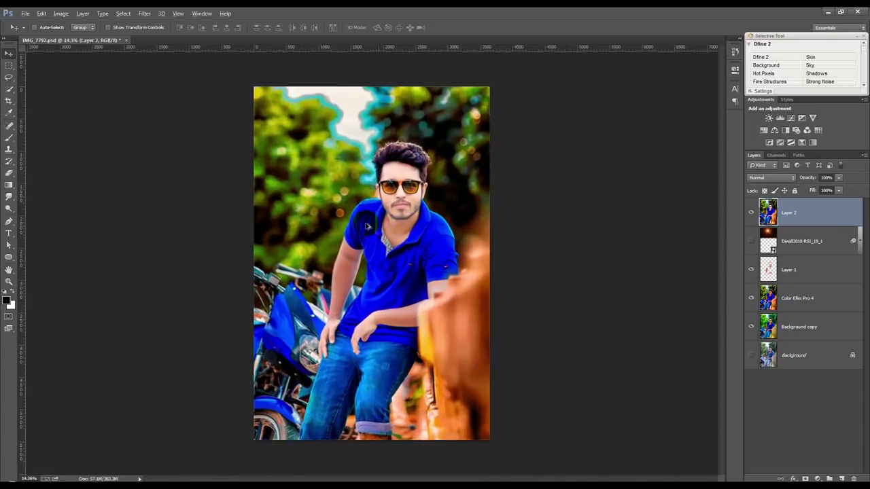
click(144, 13)
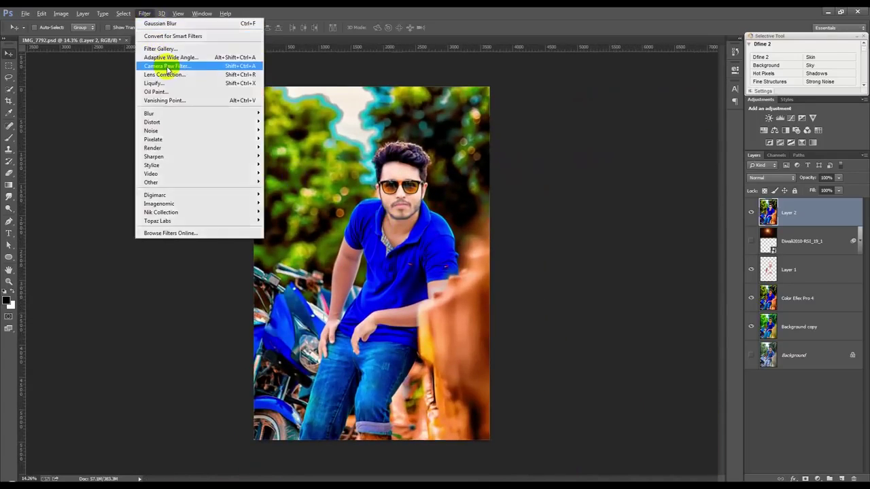
Step: Run the Camera Raw filter on Layer 2 and confirm it with every slider at 0
click(167, 66)
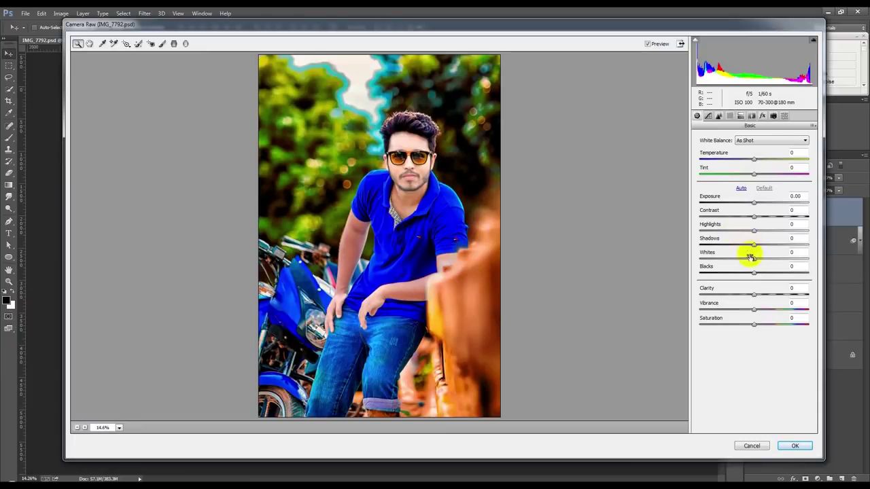
click(754, 445)
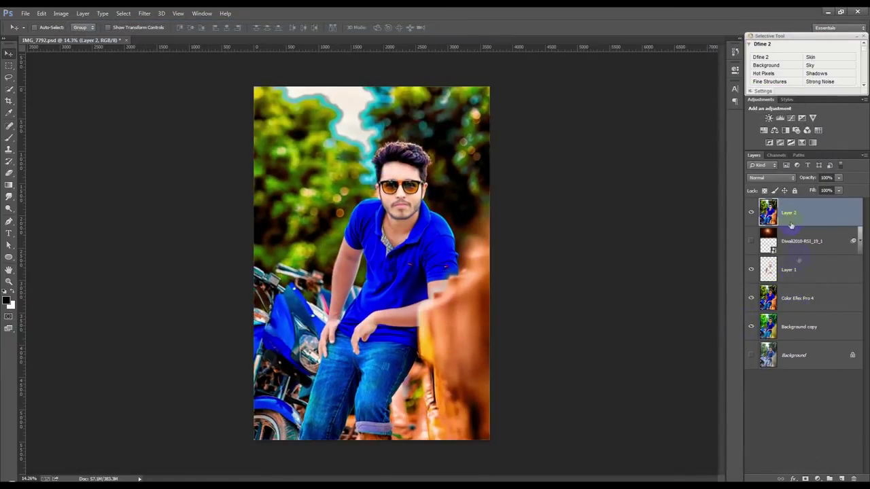
scroll(348, 279, up, 2)
scroll(348, 279, up, 3)
Step: Zoom to the top of the hair and set up the Smudge tool with a 156 px brush
scroll(348, 279, up, 3)
scroll(348, 278, up, 2)
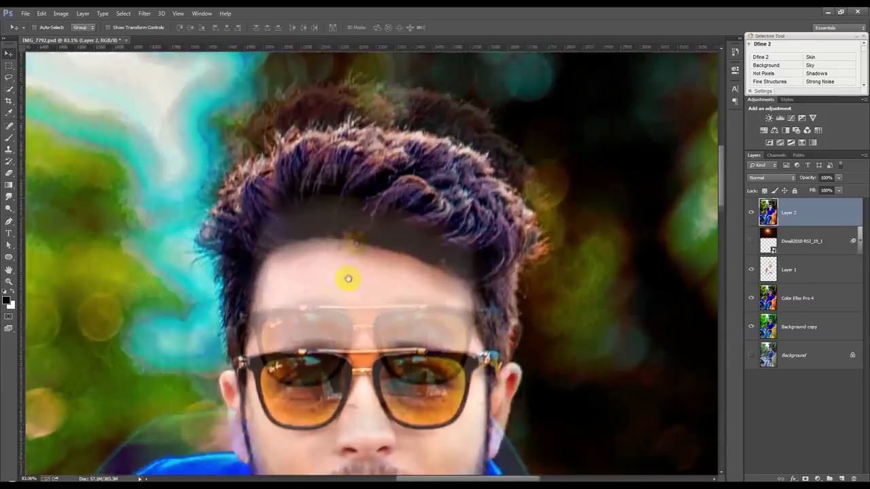
drag(348, 279, 338, 356)
drag(8, 196, 51, 212)
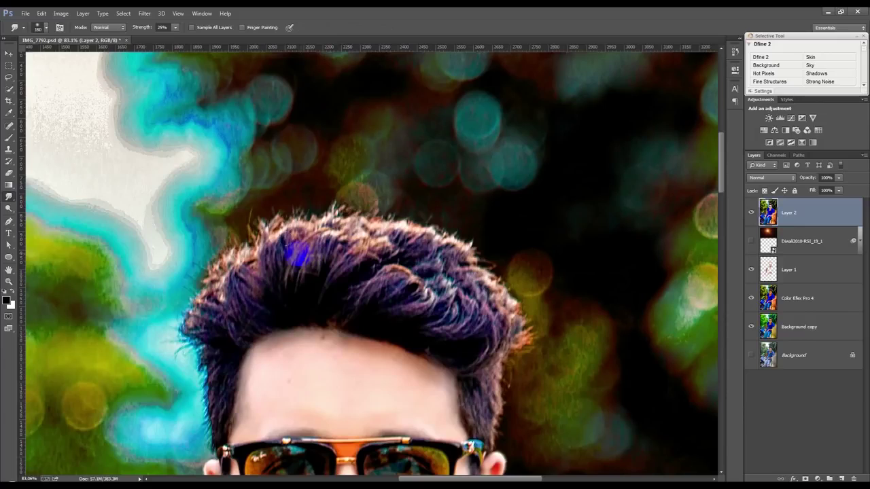
right_click(314, 251)
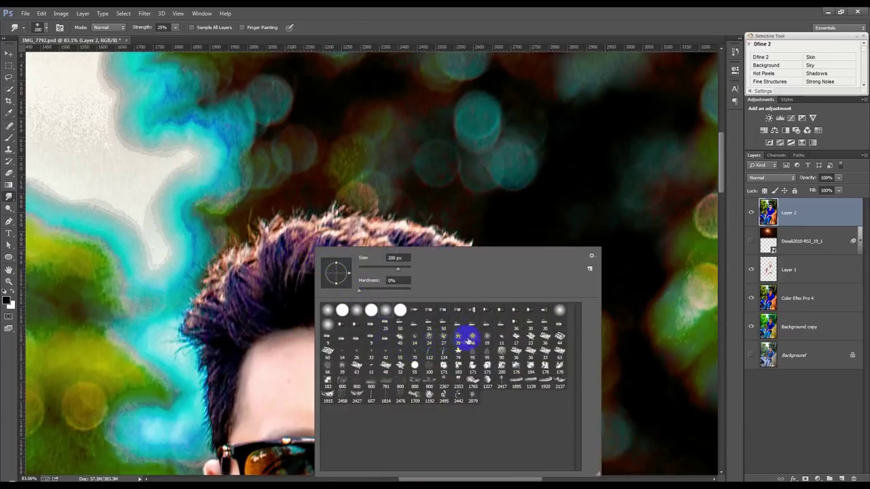
text(156)
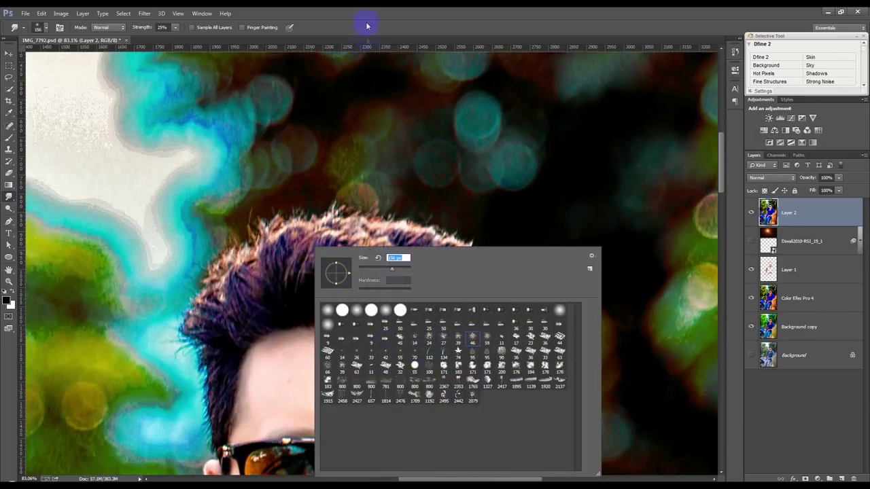
key(Return)
Step: Smudge the left hair edge outward and pull the crown hair up into spikes
drag(251, 275, 220, 153)
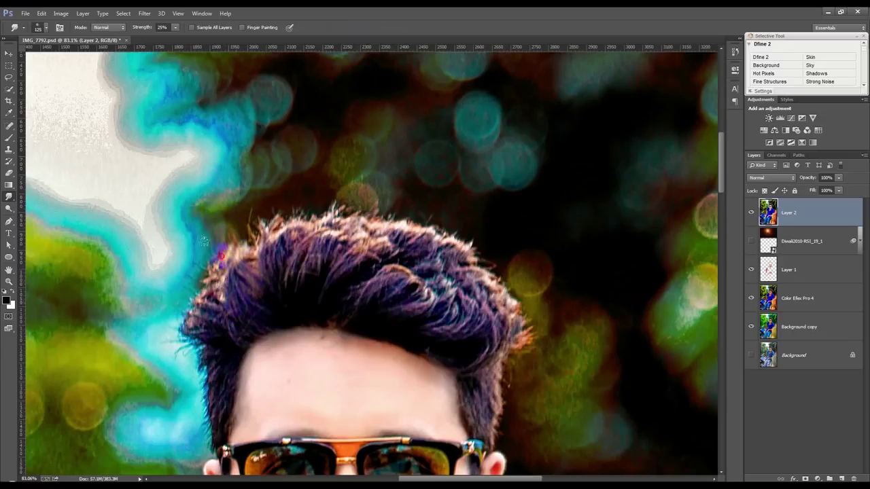
drag(204, 241, 202, 292)
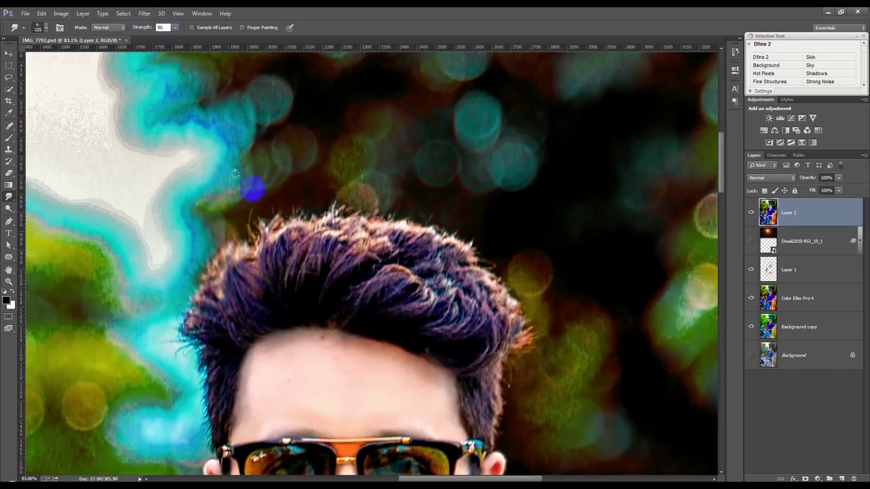
drag(219, 307, 252, 211)
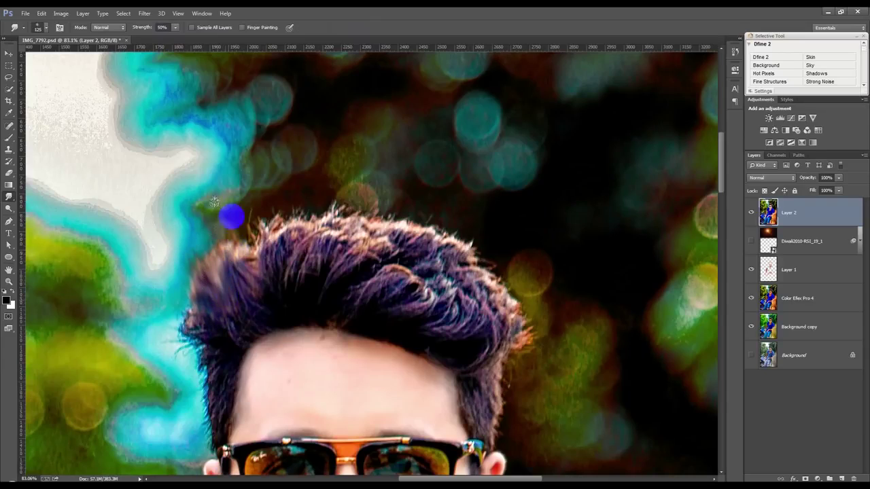
drag(277, 256, 264, 197)
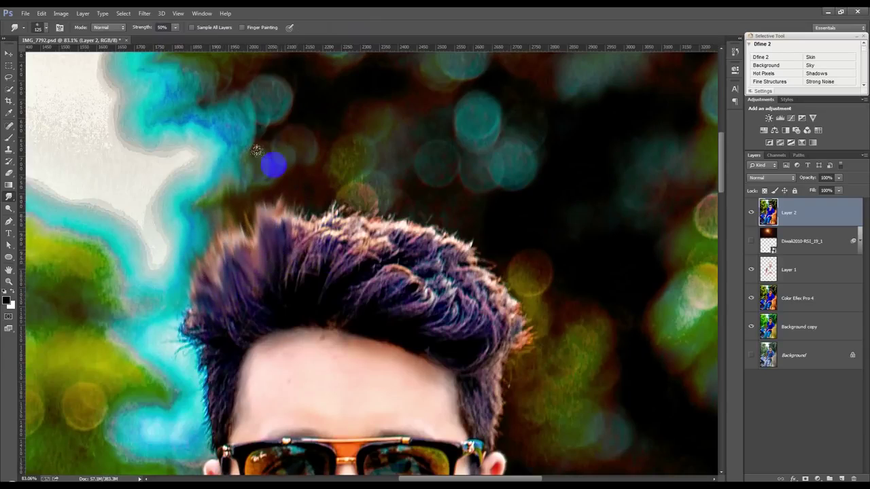
mouse_move(288, 235)
mouse_down()
mouse_move(306, 170)
mouse_move(285, 157)
mouse_up()
drag(327, 276, 336, 187)
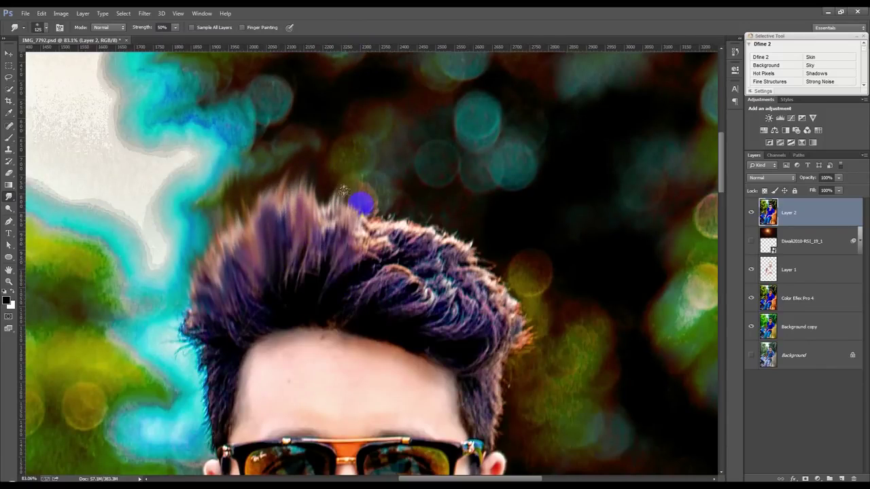
drag(360, 278, 402, 185)
Step: Push the right side of the crown up and outward into spikes
drag(384, 254, 435, 166)
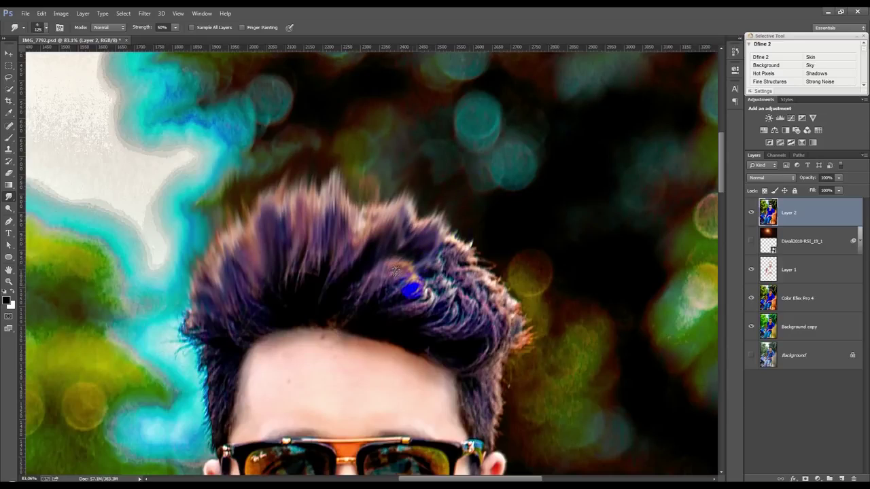
drag(412, 288, 469, 217)
drag(364, 301, 468, 208)
drag(441, 299, 501, 206)
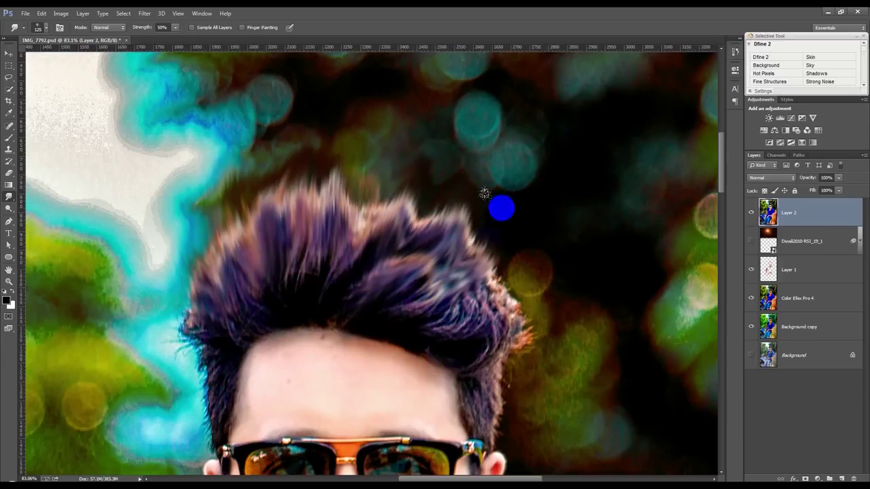
drag(510, 266, 523, 235)
drag(473, 348, 528, 247)
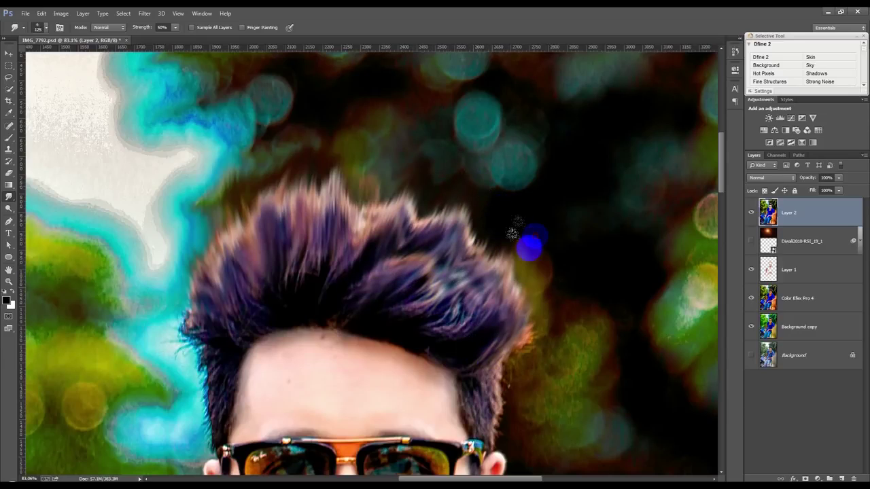
mouse_move(524, 319)
mouse_down()
mouse_move(553, 274)
mouse_move(540, 248)
mouse_up()
Step: With a 30 px brush, smear the hair edge beside the right ear
scroll(540, 274, down, 1)
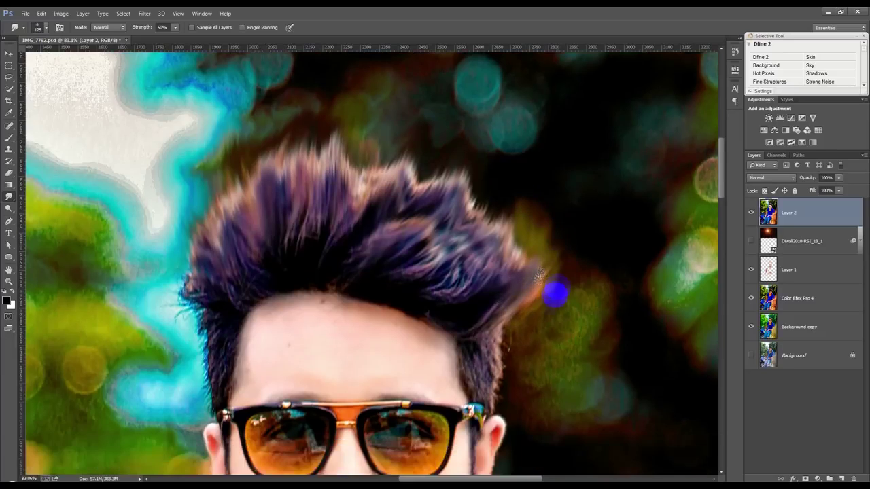
scroll(476, 292, down, 1)
mouse_move(458, 284)
mouse_down()
mouse_move(492, 324)
mouse_move(517, 381)
mouse_up()
mouse_move(475, 346)
mouse_down()
mouse_move(534, 410)
mouse_move(523, 360)
mouse_up()
key(ctrl+z)
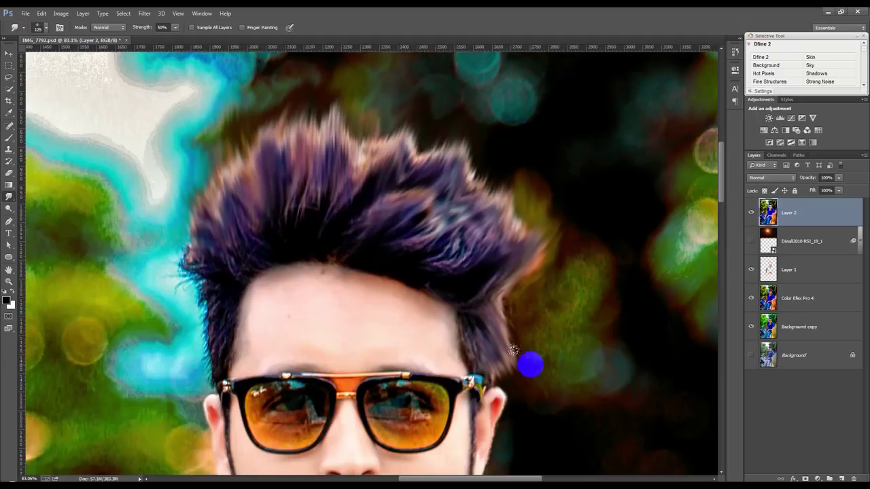
scroll(524, 360, down, 1)
key(bracketleft)
key(bracketleft)
key(bracketleft)
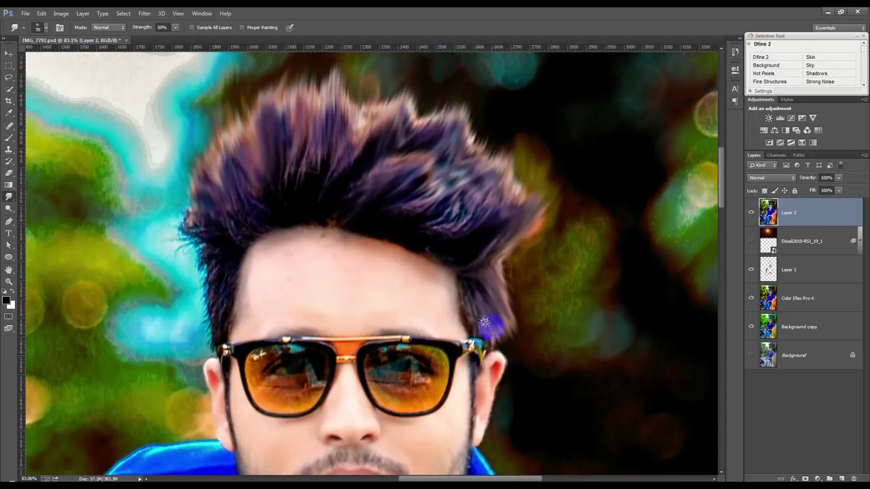
drag(480, 315, 491, 332)
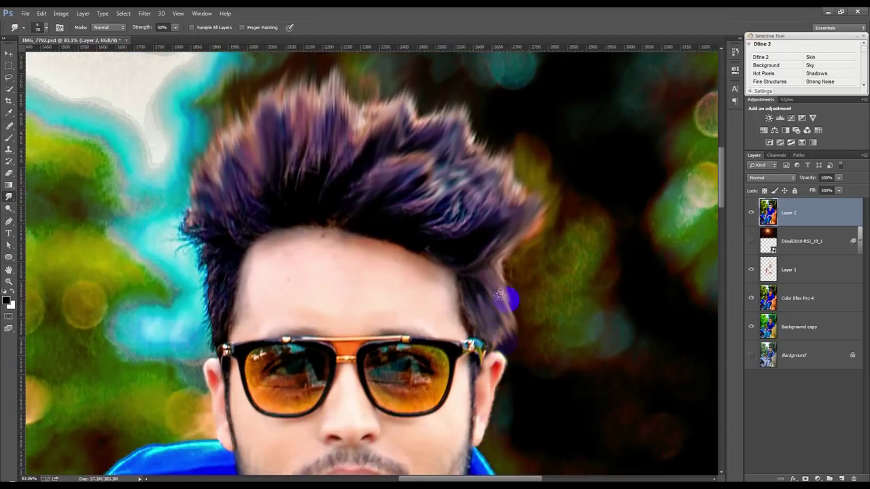
drag(492, 275, 507, 312)
mouse_move(500, 271)
mouse_down()
mouse_move(483, 293)
mouse_move(501, 312)
mouse_up()
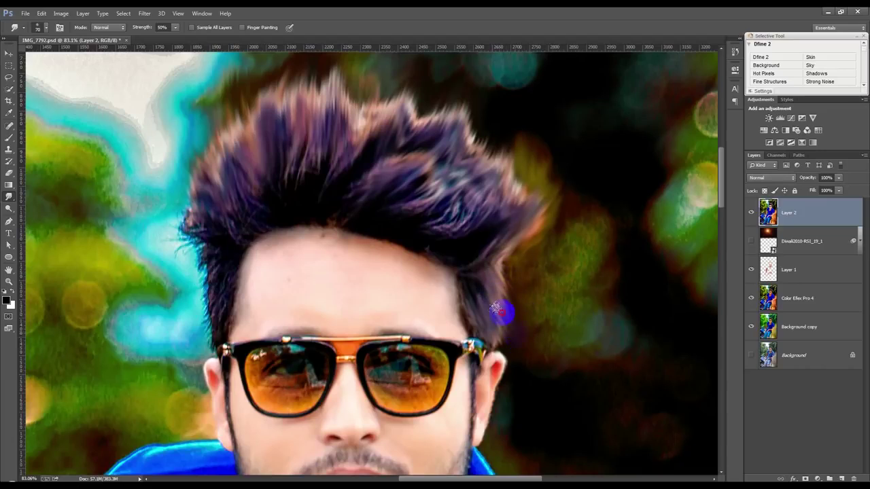
Step: Blend away the blue spot at the left temple and reshape the left hair edge with a 90 px brush
drag(216, 299, 209, 315)
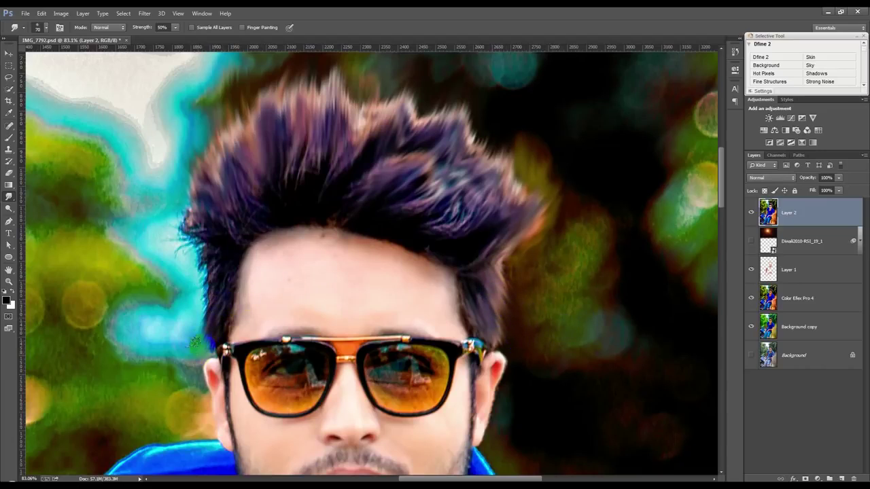
drag(223, 266, 215, 314)
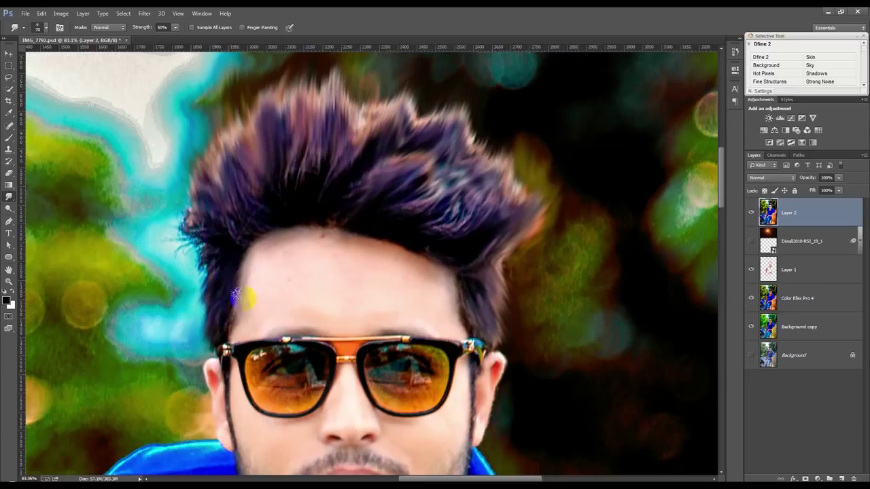
key(bracketleft)
key(bracketleft)
key(bracketleft)
drag(235, 239, 187, 319)
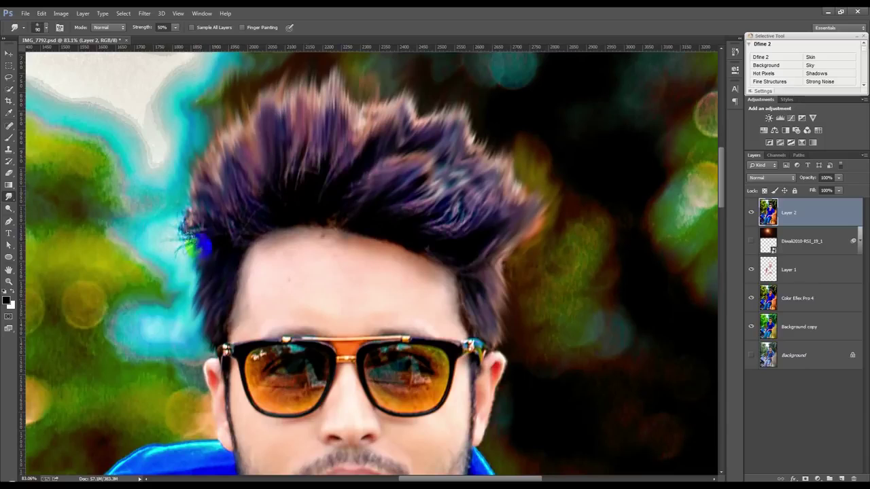
key(bracketright)
key(bracketright)
key(bracketright)
drag(133, 234, 161, 73)
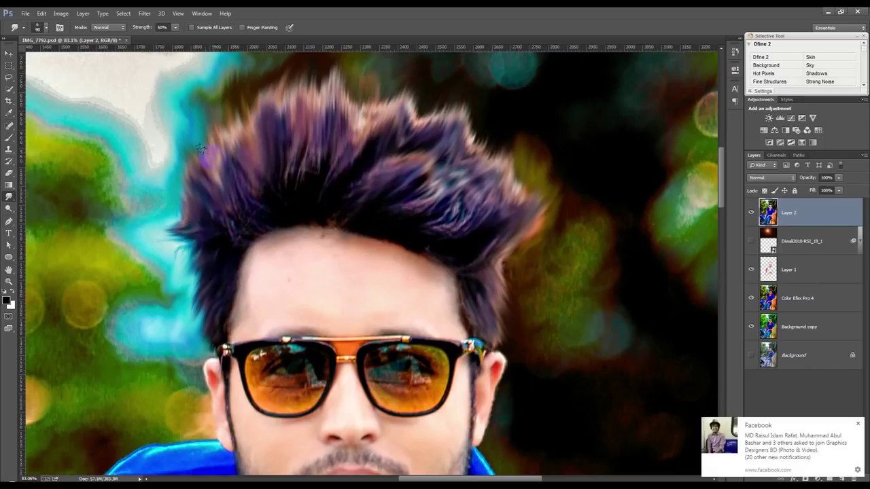
mouse_move(161, 73)
mouse_down()
mouse_move(176, 286)
mouse_move(194, 235)
mouse_up()
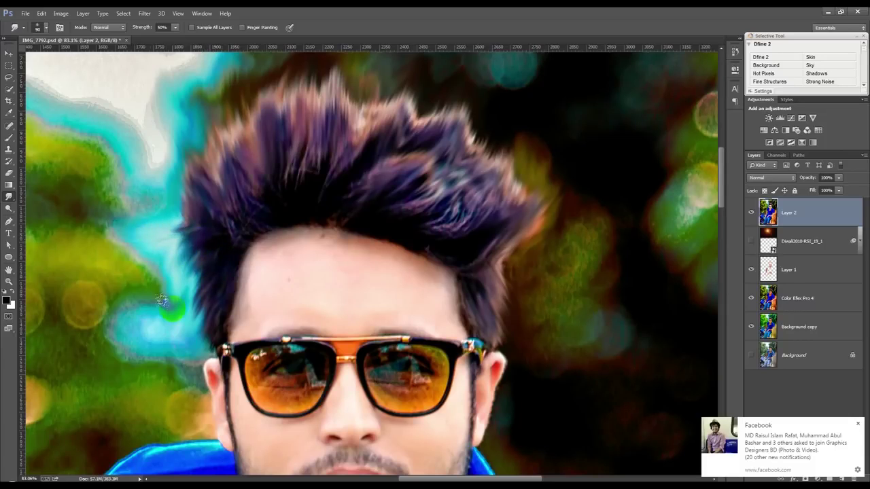
Step: Smudge the beard along the jaw line
scroll(169, 302, down, 3)
scroll(262, 382, up, 1)
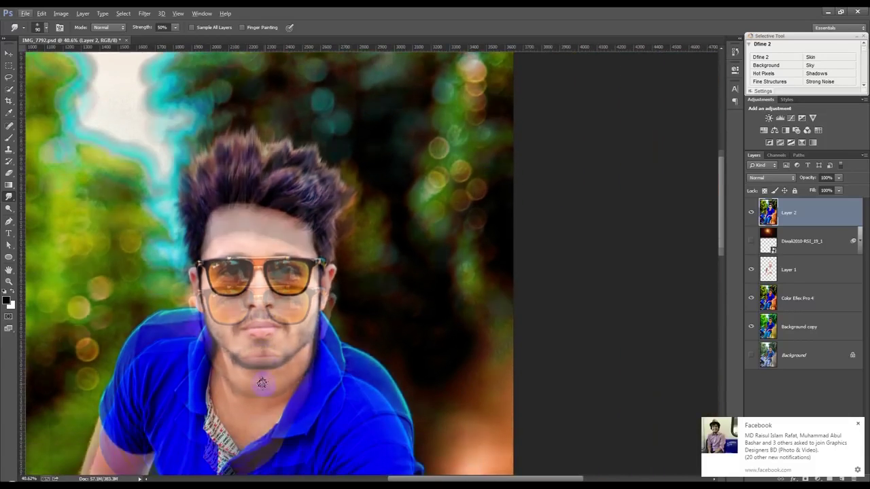
scroll(262, 382, up, 1)
scroll(224, 306, up, 2)
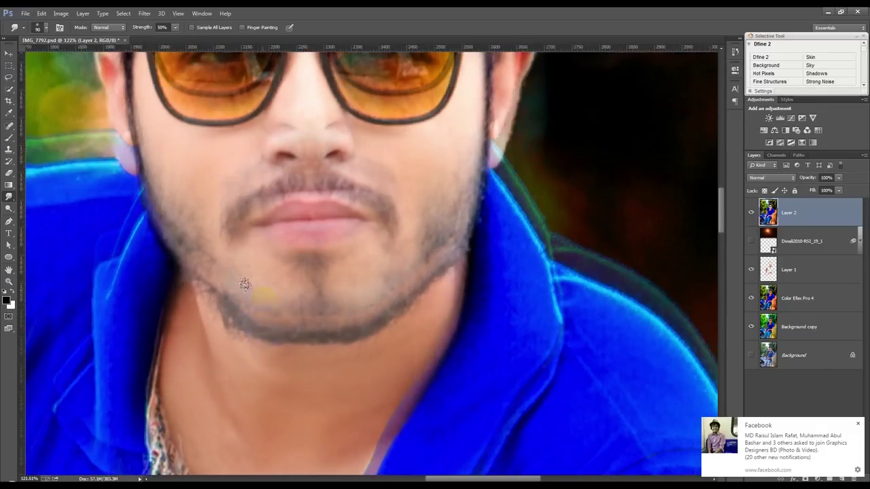
scroll(241, 278, up, 1)
drag(286, 275, 265, 258)
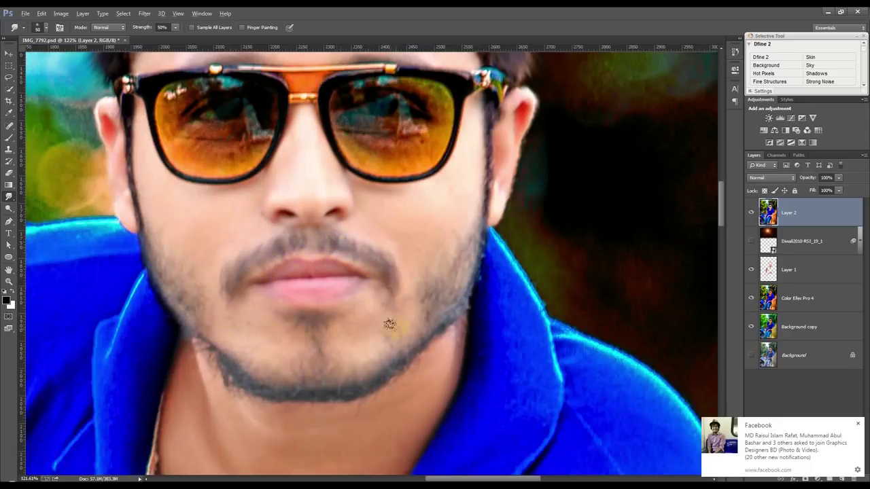
scroll(393, 332, down, 3)
scroll(397, 339, down, 2)
scroll(388, 306, down, 1)
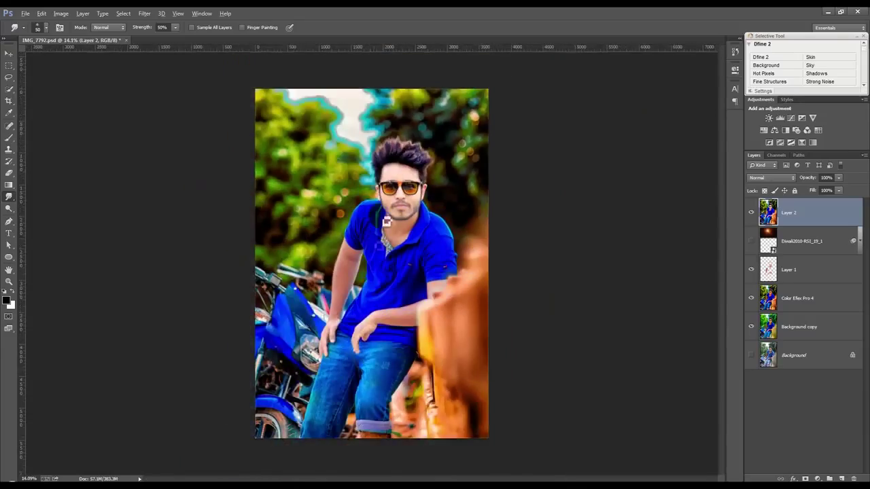
Step: Pull the right-side hair strands upward into the background, clearing the blue blotches
scroll(385, 221, up, 2)
scroll(422, 224, up, 1)
scroll(440, 235, up, 1)
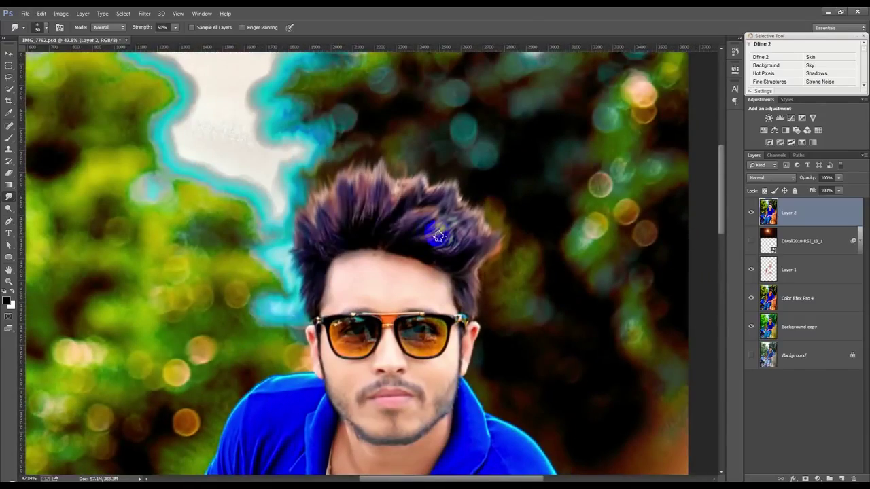
drag(385, 197, 407, 117)
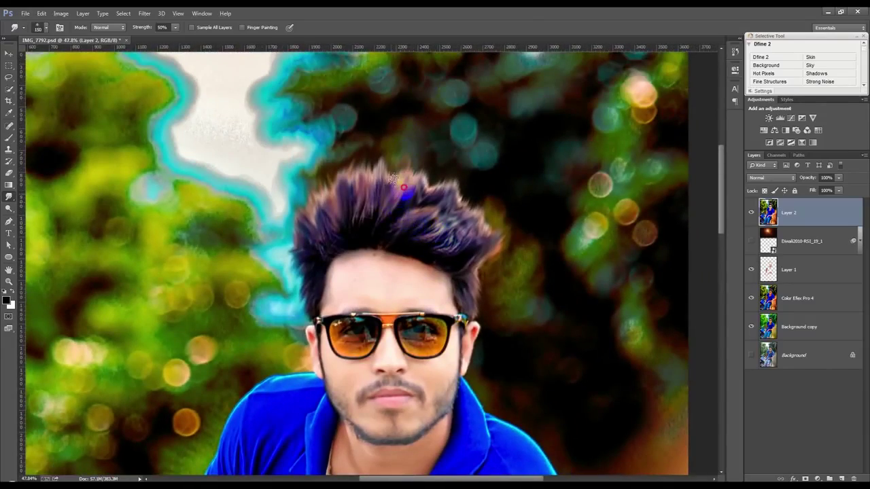
mouse_move(401, 197)
mouse_down()
mouse_move(411, 125)
mouse_move(413, 149)
mouse_up()
mouse_move(432, 193)
mouse_down()
mouse_move(435, 160)
mouse_move(457, 159)
mouse_up()
mouse_move(469, 204)
mouse_down()
mouse_move(479, 109)
mouse_move(456, 72)
mouse_up()
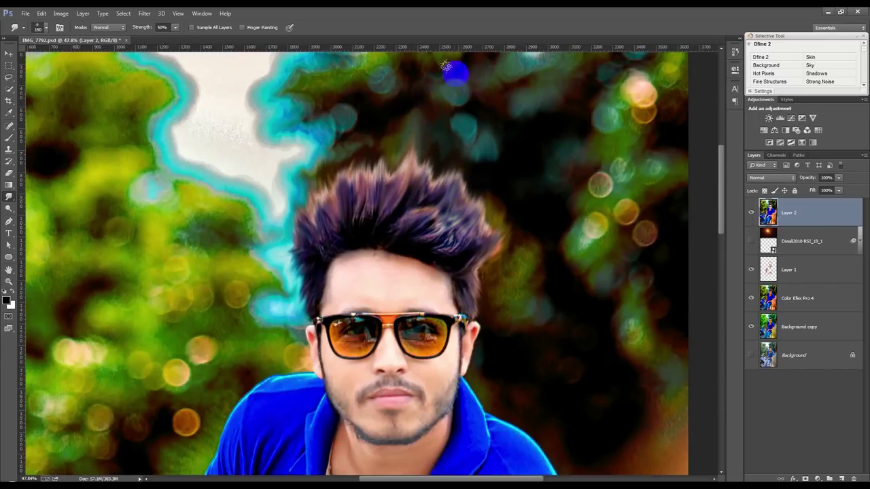
drag(460, 183, 467, 95)
drag(485, 232, 507, 142)
Step: Smear away the blue blotch on top and lift strands along the upper-left hair edge
drag(492, 241, 483, 163)
drag(307, 204, 352, 106)
drag(326, 237, 320, 174)
mouse_move(356, 237)
mouse_down()
mouse_move(326, 177)
mouse_move(352, 155)
mouse_move(302, 189)
mouse_up()
drag(309, 231, 295, 163)
drag(388, 234, 327, 134)
scroll(375, 223, down, 2)
mouse_move(334, 226)
mouse_down()
mouse_move(337, 169)
mouse_move(375, 139)
mouse_up()
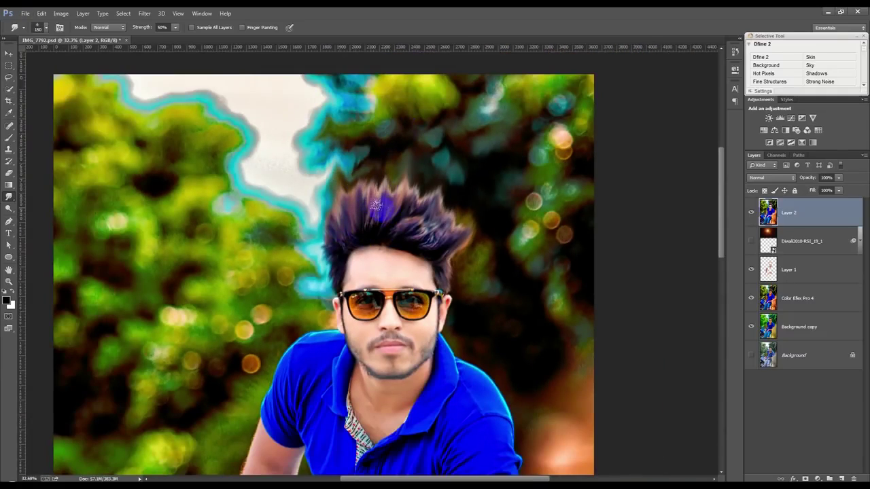
drag(382, 237, 337, 194)
drag(356, 233, 350, 230)
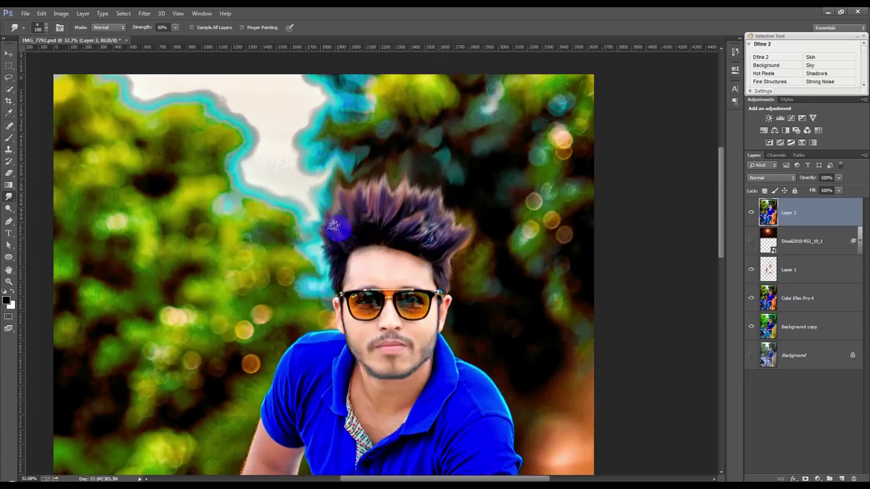
Step: Smudge the left hair edge and pull the right-side strands up into sharper spikes
click(331, 245)
scroll(384, 216, down, 3)
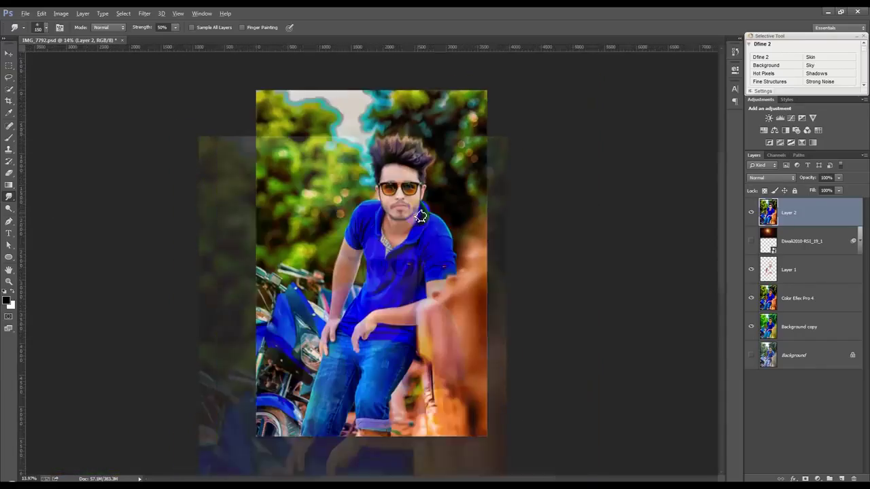
scroll(421, 133, up, 2)
scroll(420, 133, up, 1)
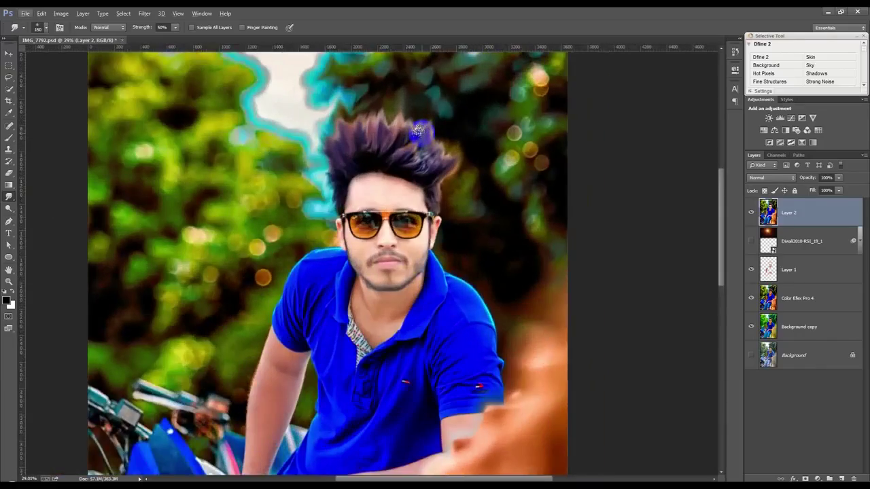
scroll(421, 133, up, 3)
drag(303, 200, 212, 207)
mouse_move(330, 208)
mouse_down()
mouse_move(361, 165)
mouse_move(455, 136)
mouse_move(465, 158)
mouse_up()
scroll(465, 158, down, 2)
scroll(465, 158, down, 2)
scroll(465, 158, down, 1)
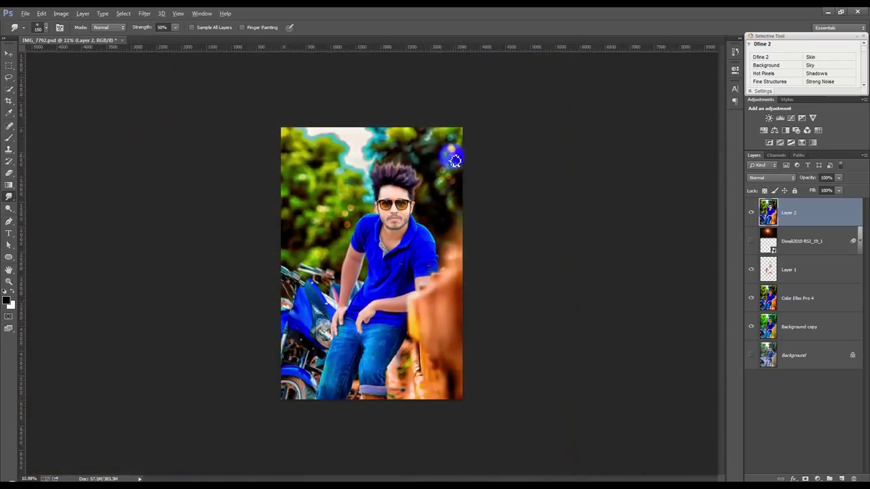
scroll(451, 156, up, 1)
scroll(445, 175, down, 1)
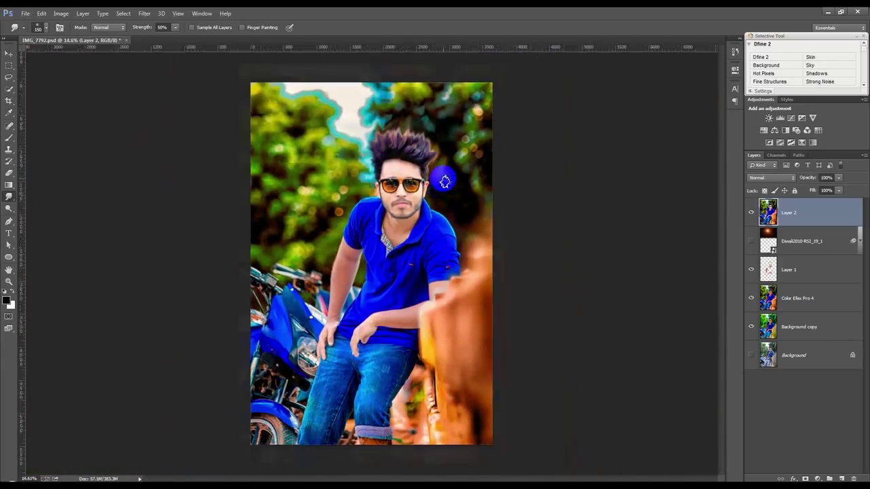
Step: Apply Oil Paint with Shine 0, maximum Cleanliness and a raised brush Scale
click(149, 14)
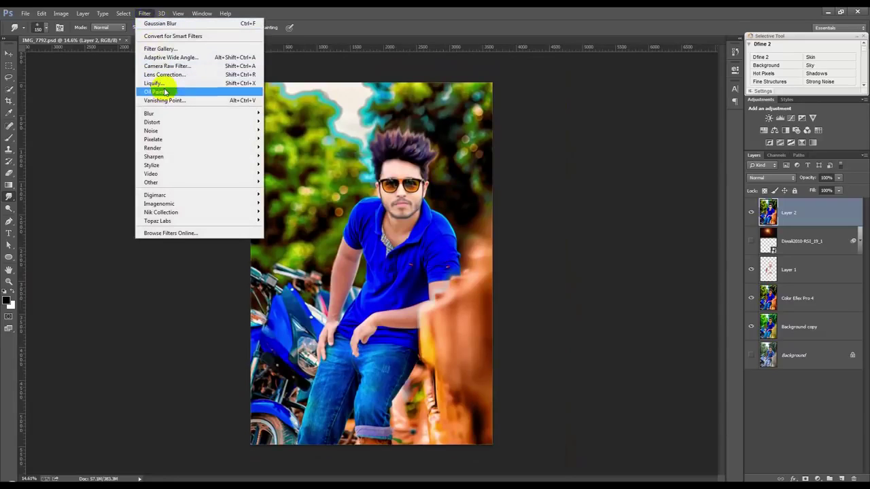
click(169, 92)
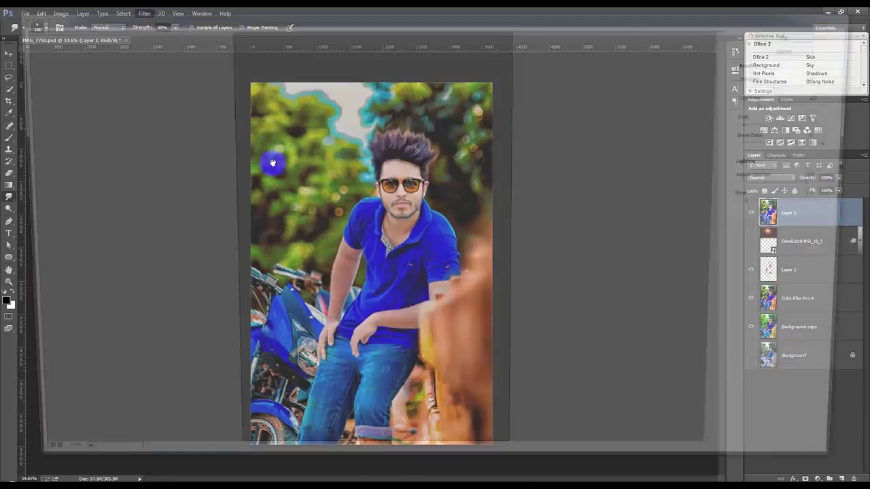
drag(765, 203, 750, 203)
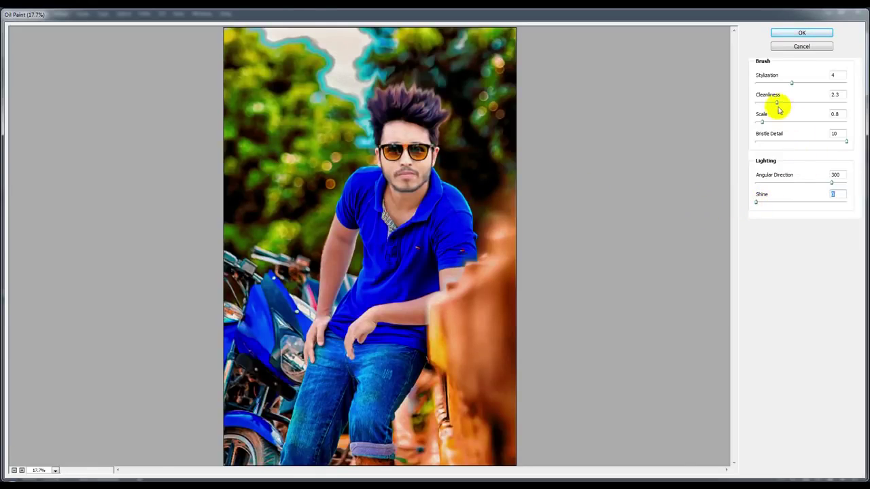
mouse_move(780, 102)
mouse_down()
mouse_move(811, 103)
mouse_move(827, 83)
mouse_up()
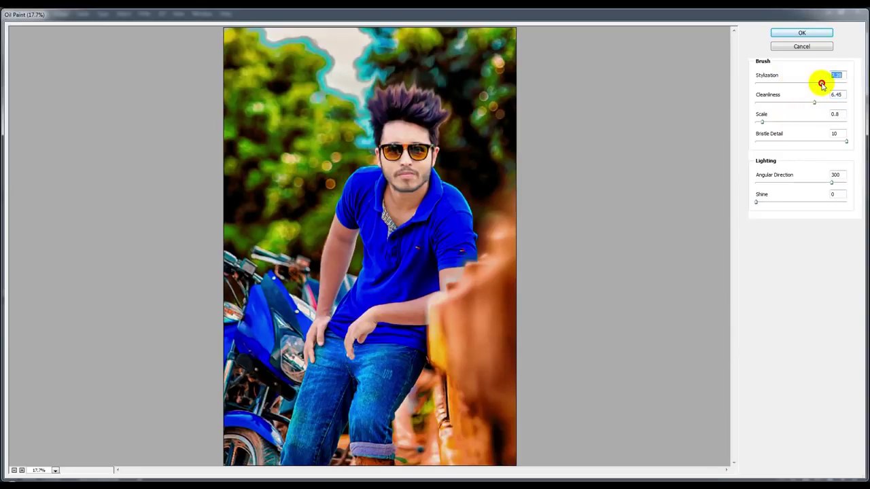
drag(772, 123, 834, 121)
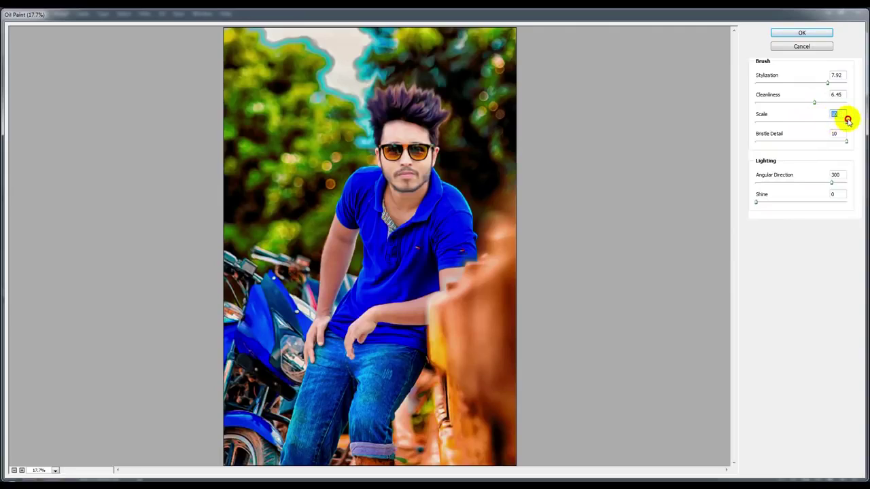
mouse_move(814, 102)
mouse_down()
mouse_move(845, 103)
mouse_move(791, 106)
mouse_move(842, 101)
mouse_move(829, 81)
mouse_move(860, 83)
mouse_up()
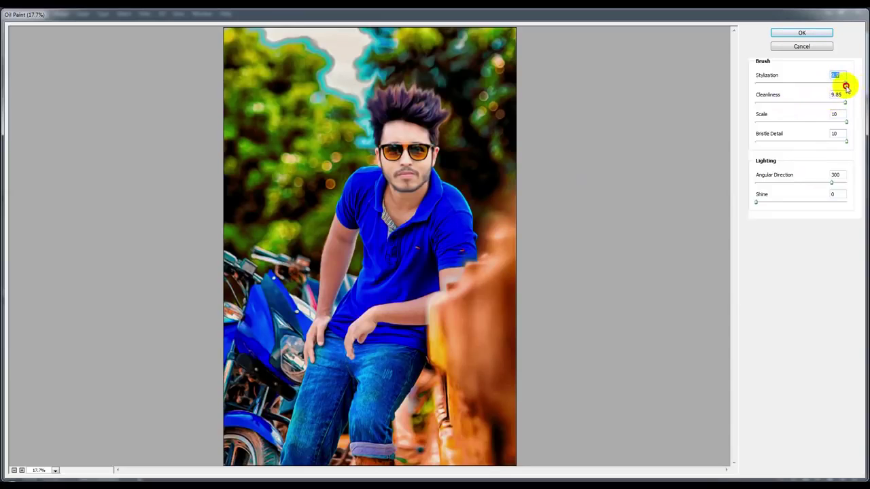
Step: Set the Oil Paint lighting angle to about 302 and reduce the Bristle Detail
drag(831, 183, 852, 180)
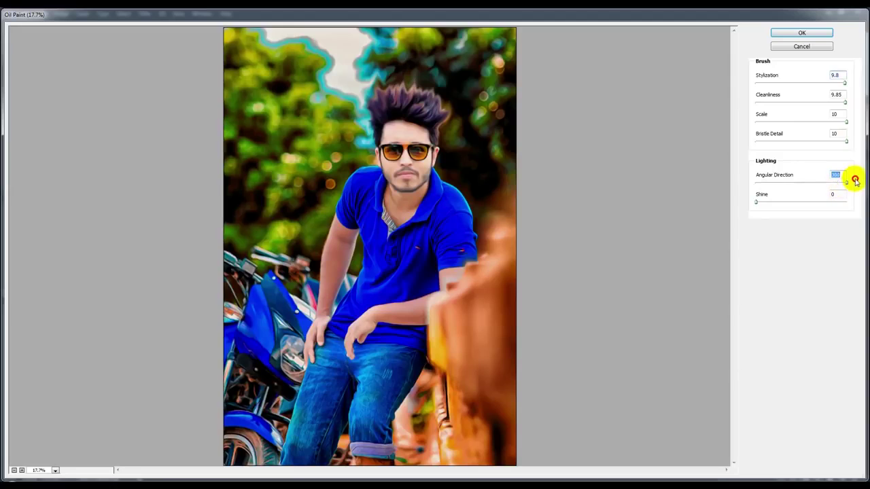
click(832, 182)
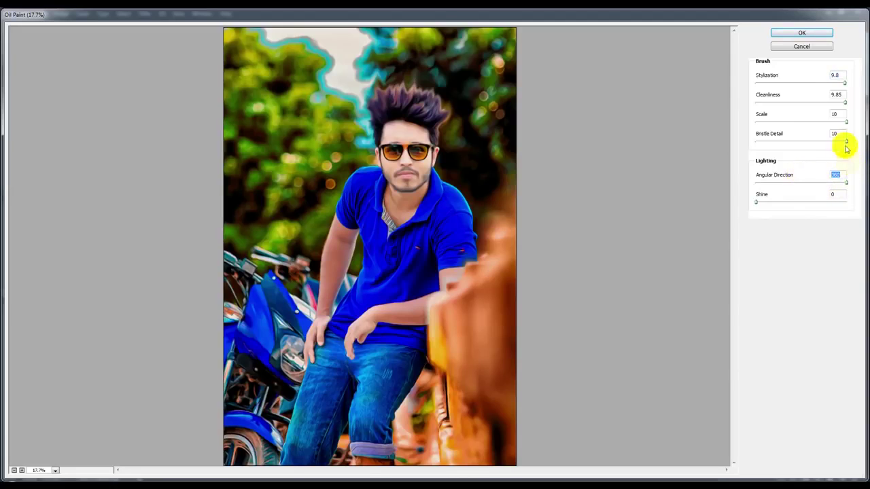
drag(847, 143, 784, 143)
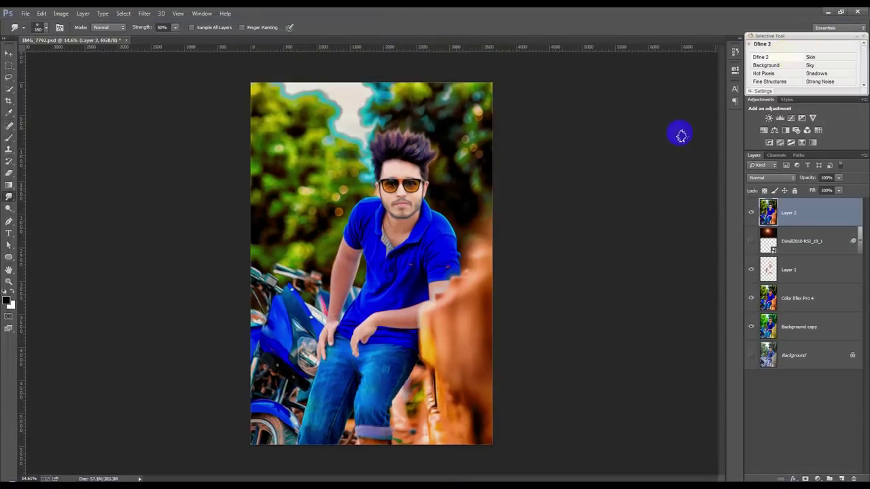
scroll(445, 264, up, 1)
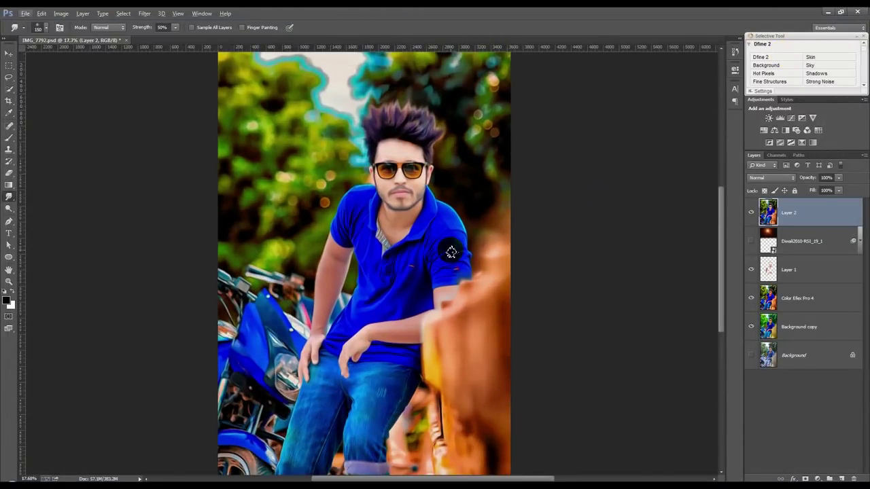
scroll(451, 252, down, 1)
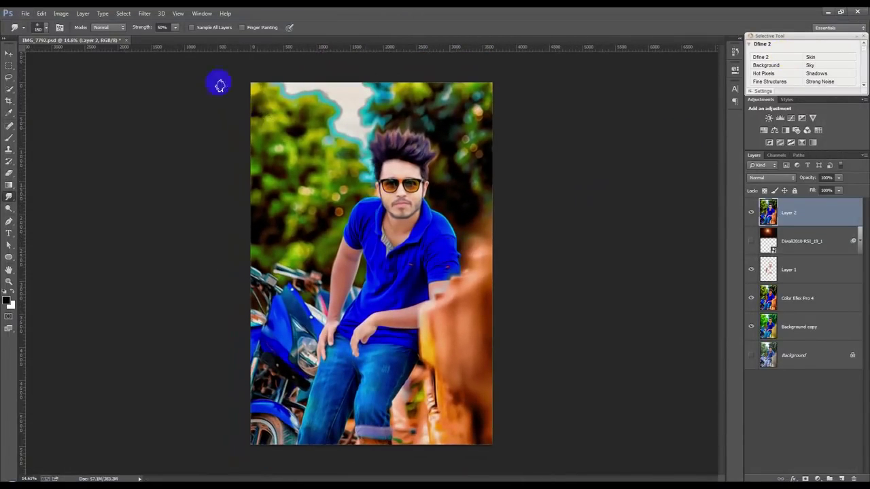
click(146, 15)
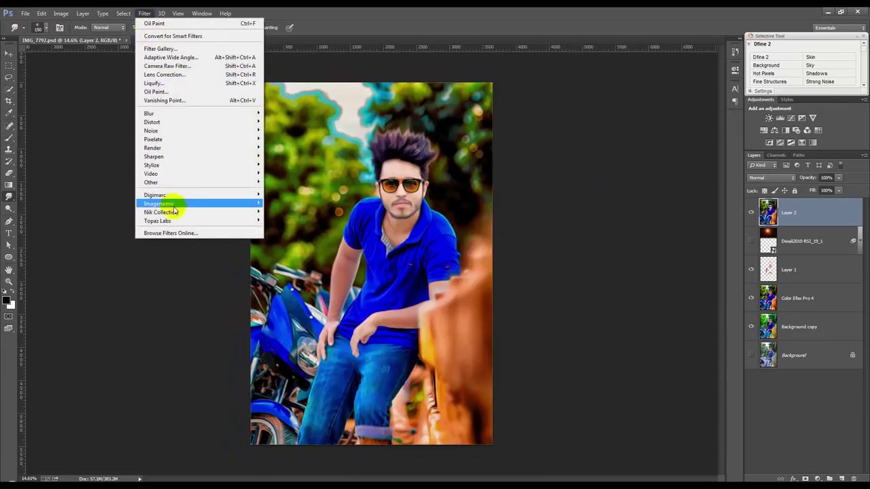
mouse_move(161, 212)
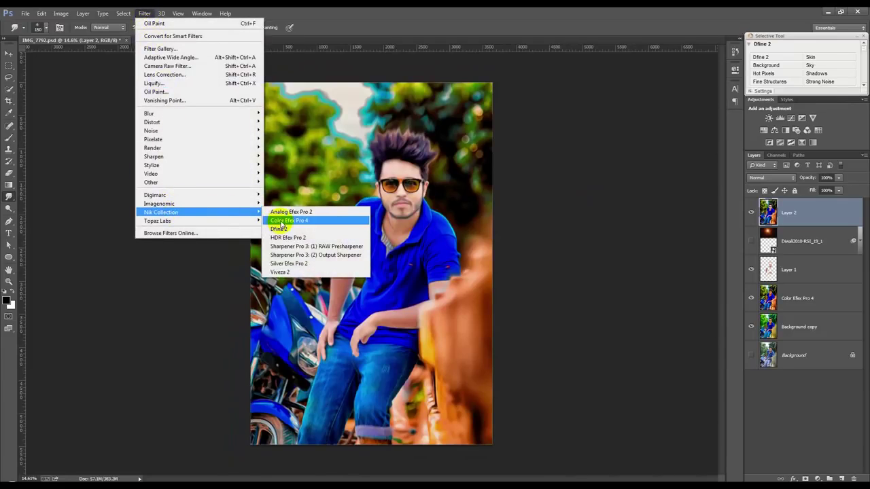
Step: Launch Color Efex Pro 4, preview Bi-Color, Brilliance/Warmth, Colorize and other looks, then pick Dark Contrasts
click(281, 221)
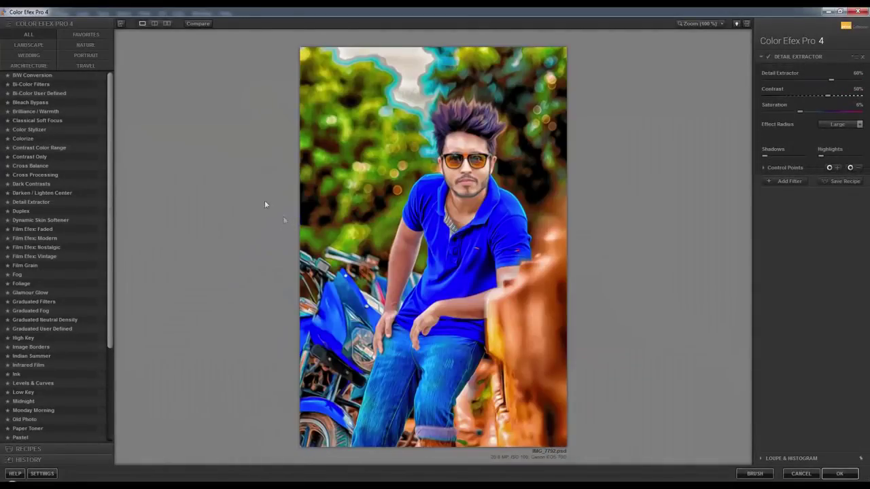
click(42, 93)
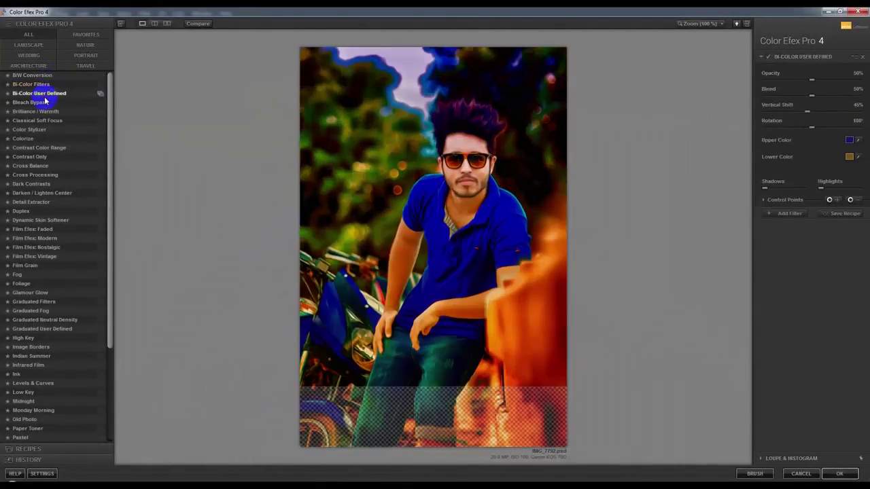
click(39, 103)
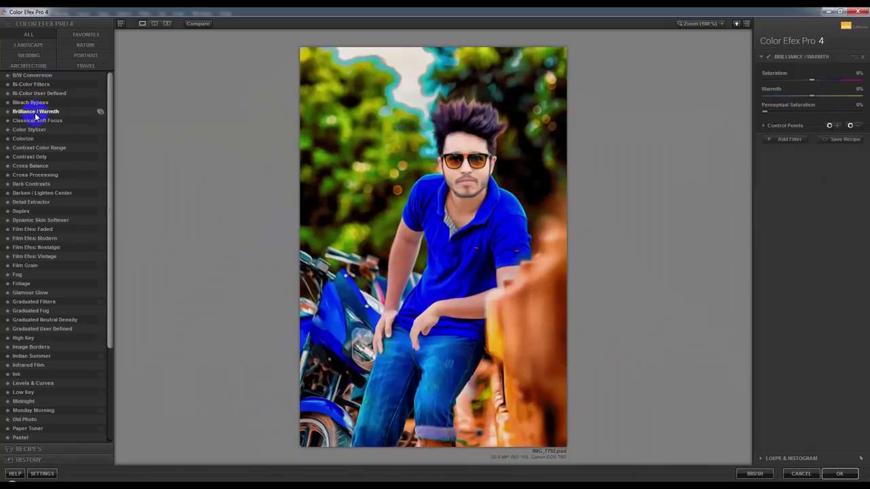
click(36, 122)
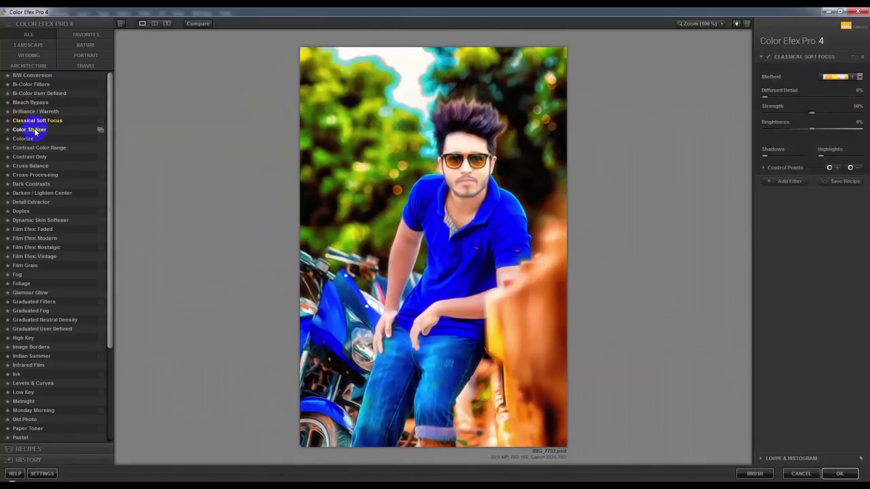
click(35, 131)
click(33, 139)
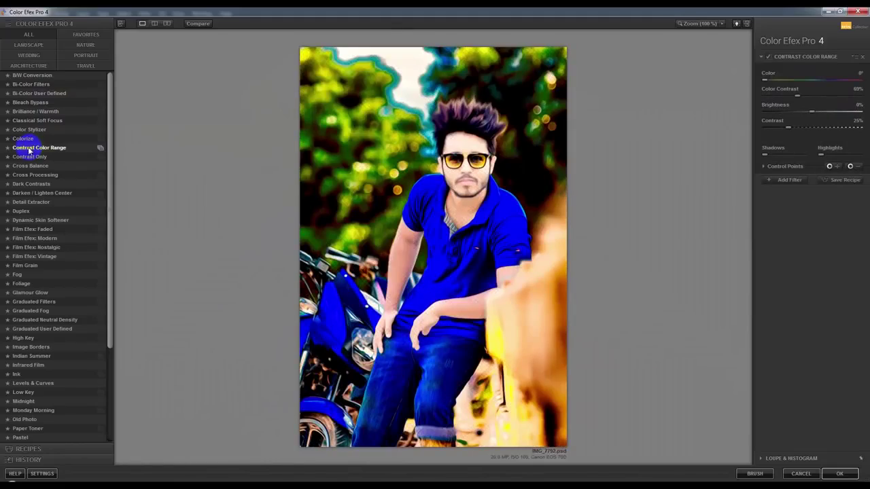
click(30, 157)
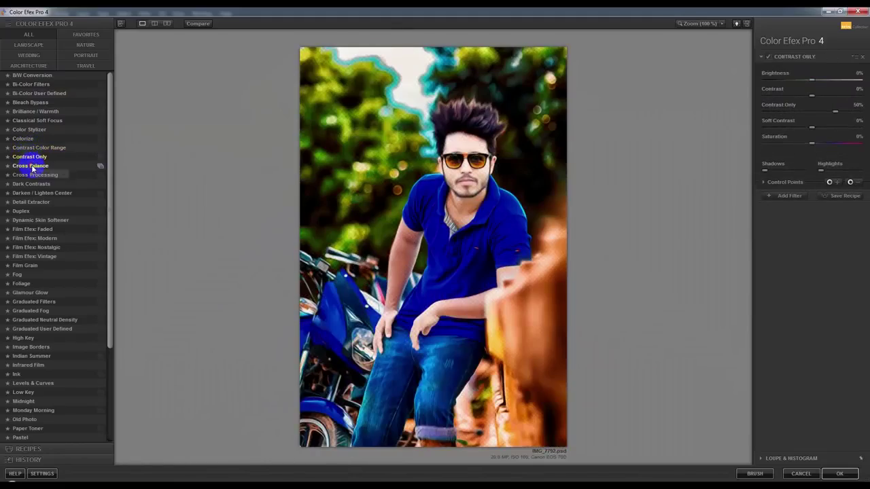
click(32, 167)
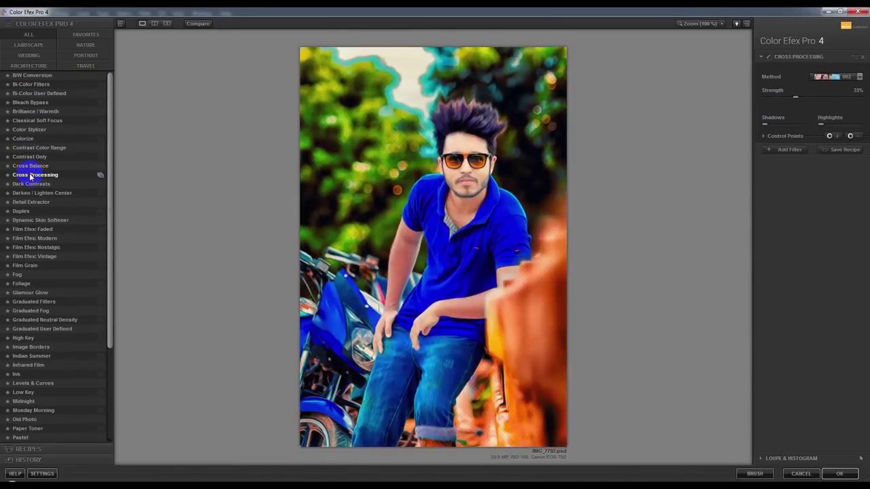
click(30, 184)
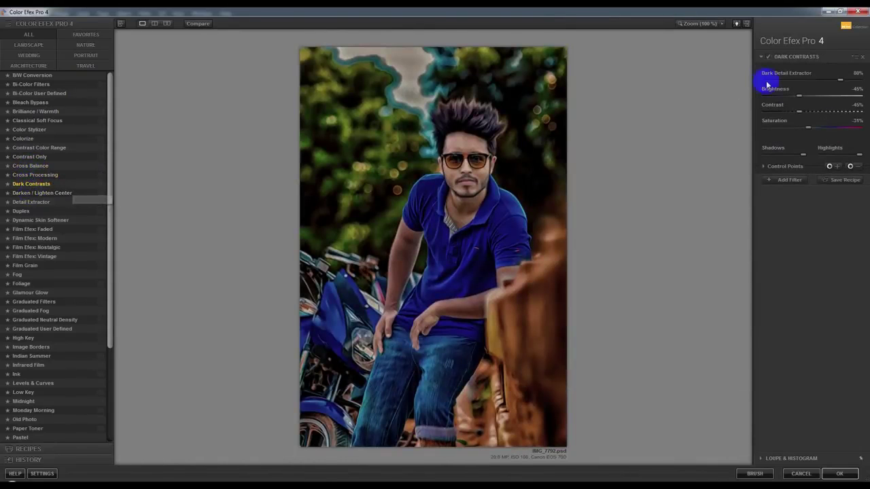
Step: Set Dark Contrasts to 100% Dark Detail Extractor, tune brightness and saturation, and apply to Photoshop
drag(800, 96, 817, 98)
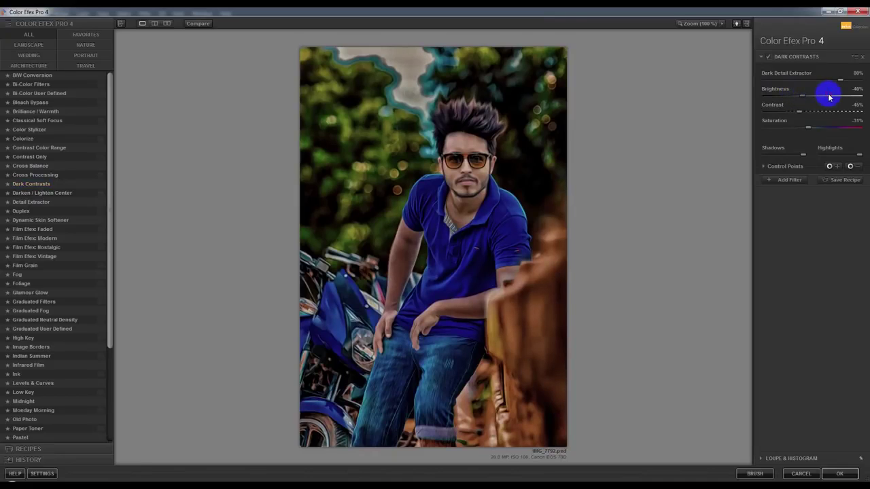
drag(808, 127, 866, 127)
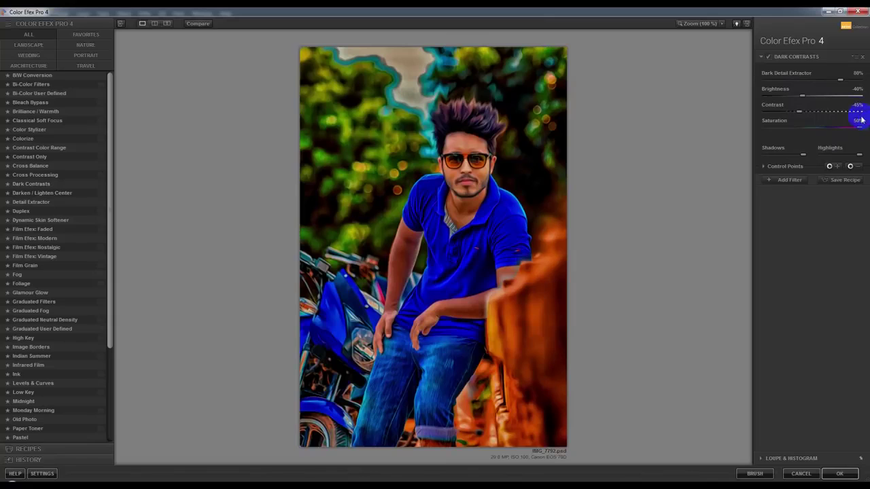
mouse_move(828, 133)
mouse_down()
mouse_move(806, 113)
mouse_move(788, 116)
mouse_up()
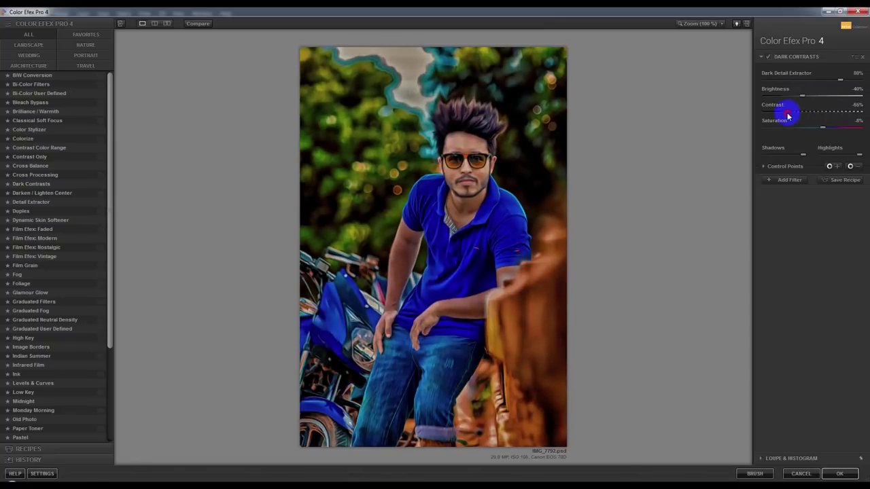
drag(840, 80, 858, 80)
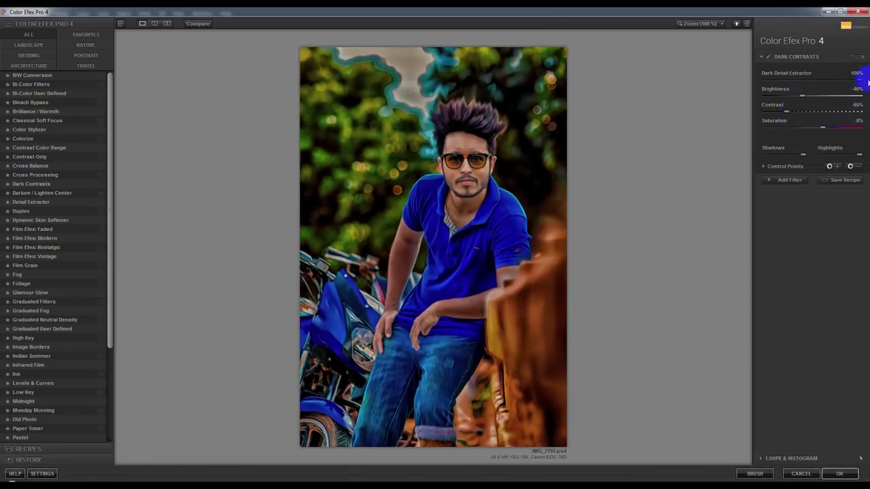
mouse_move(808, 101)
mouse_down()
mouse_move(831, 91)
mouse_move(797, 103)
mouse_up()
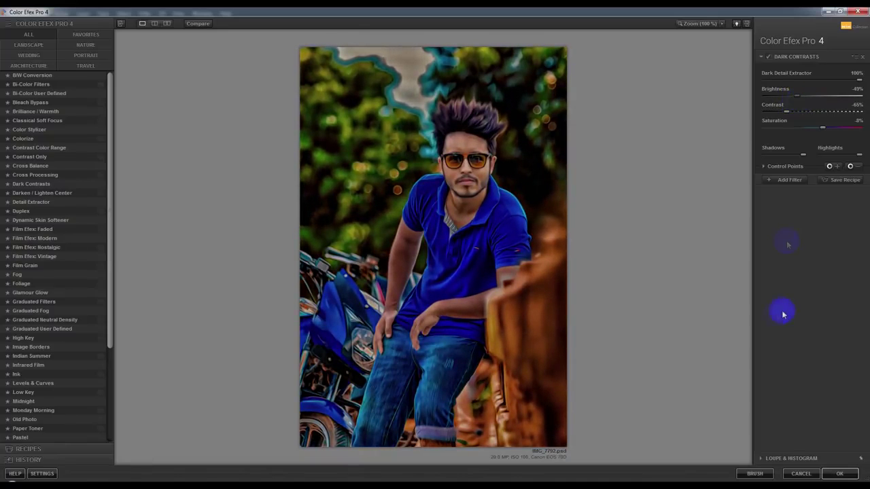
click(837, 474)
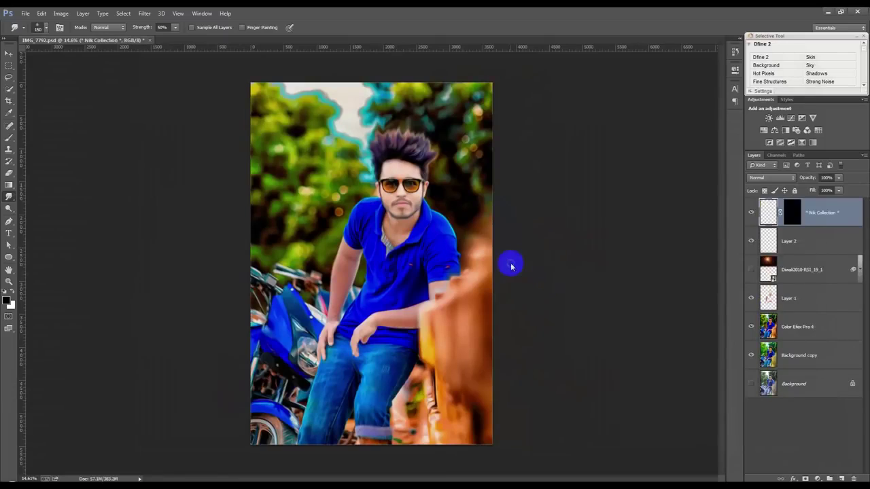
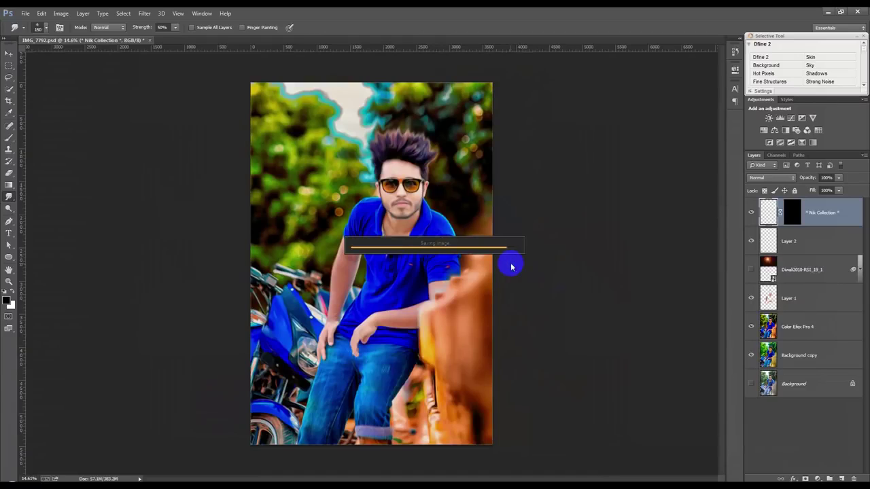
Step: Save the portrait with its Dark Contrasts layer, zoom in, and add a layer mask
key(ctrl+s)
key(ctrl+plus)
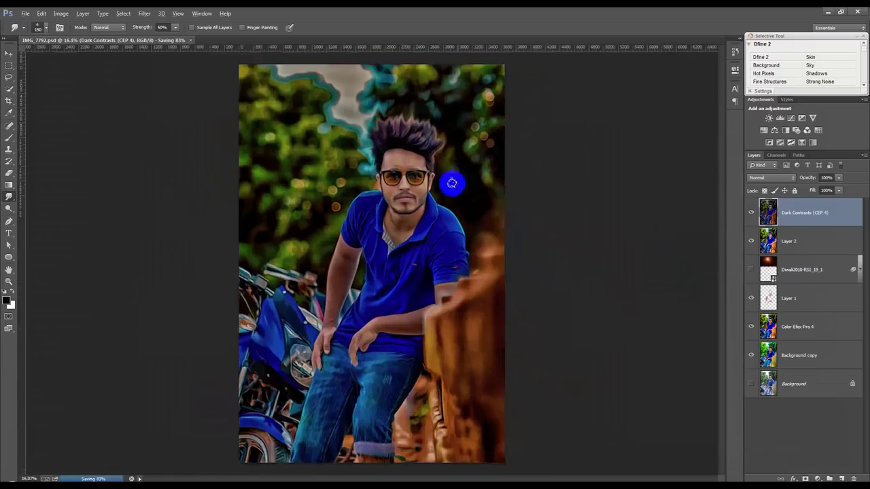
scroll(454, 183, up, 2)
scroll(454, 184, up, 2)
scroll(454, 183, up, 1)
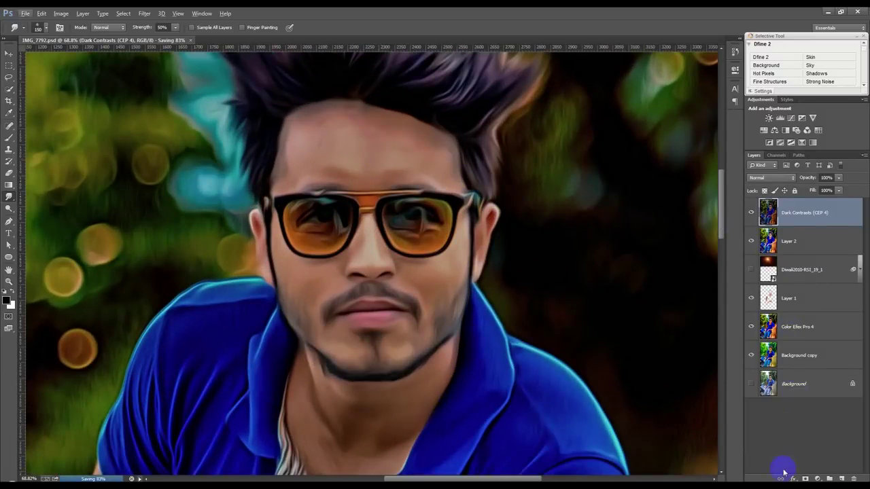
click(804, 478)
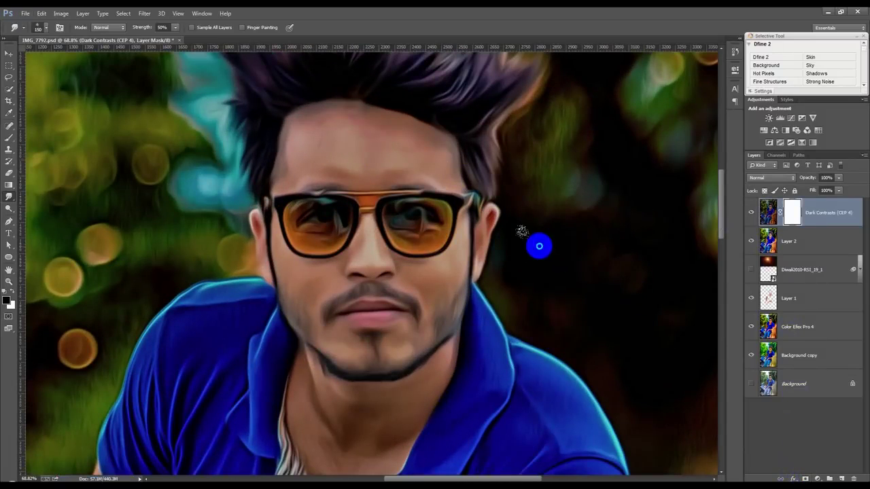
Step: Set up a small soft round brush with 0% hardness at 50% opacity
right_click(541, 245)
click(613, 311)
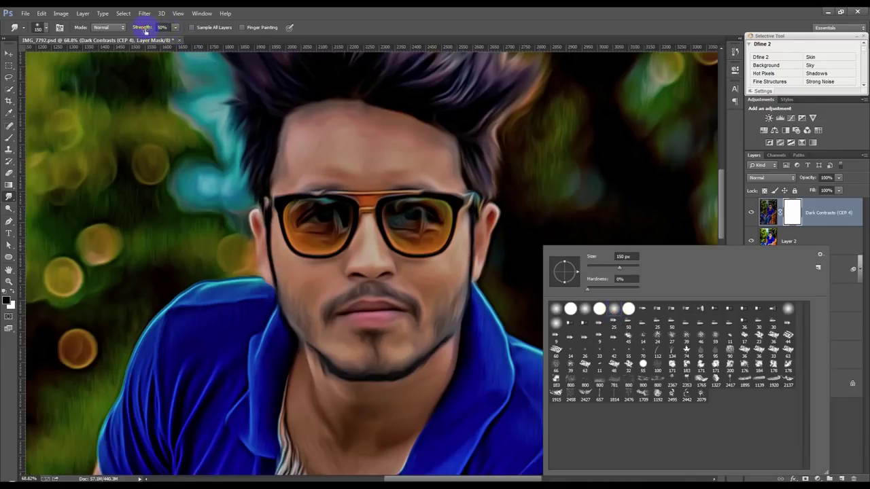
click(145, 31)
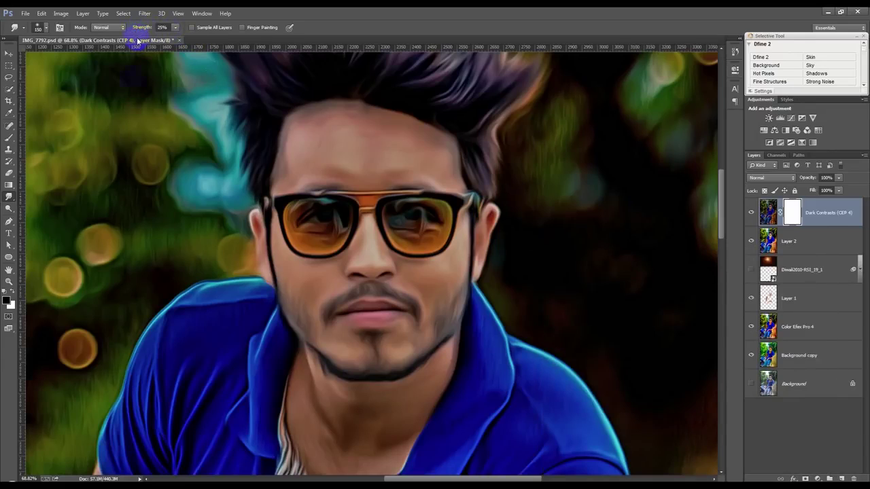
click(8, 136)
right_click(410, 224)
click(410, 209)
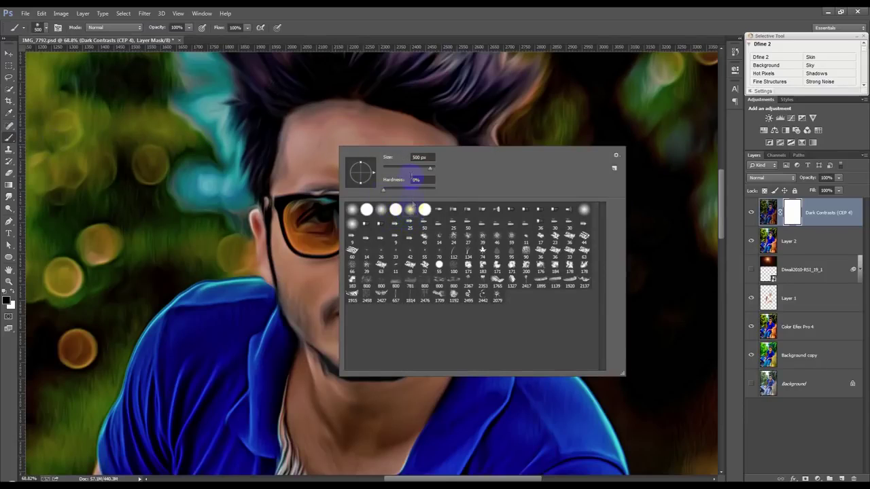
click(405, 169)
click(162, 29)
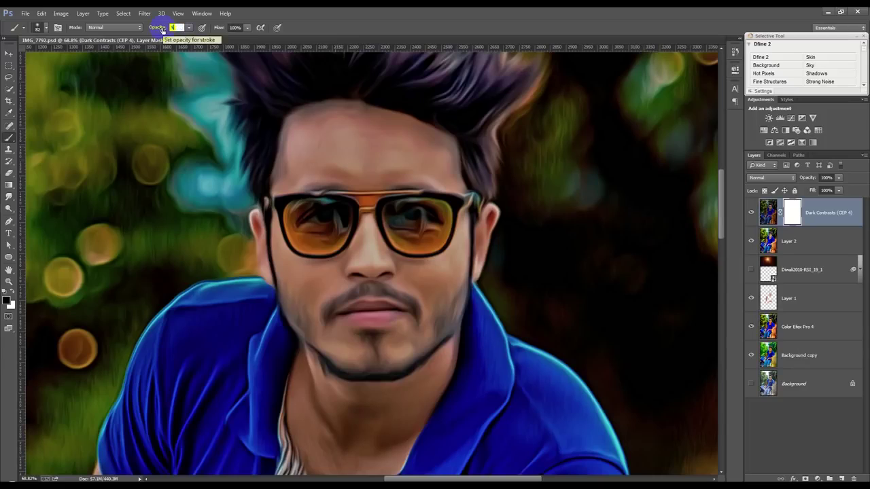
text(50)
key(Return)
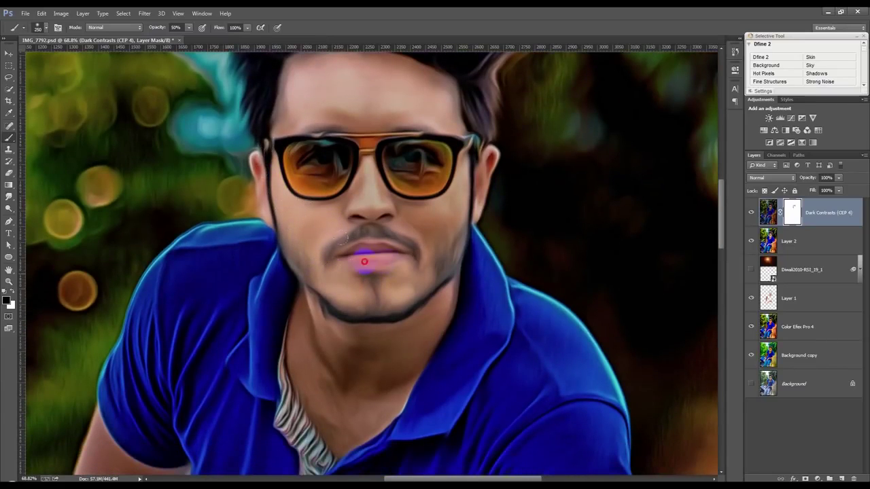
Step: Paint the mask over the face, neck and arms with a 400 brush to soften the effect
drag(438, 174, 454, 191)
key(bracketright)
key(bracketright)
mouse_move(353, 338)
mouse_down()
mouse_move(311, 266)
mouse_move(388, 291)
mouse_move(359, 334)
mouse_move(301, 266)
mouse_up()
scroll(305, 266, up, 2)
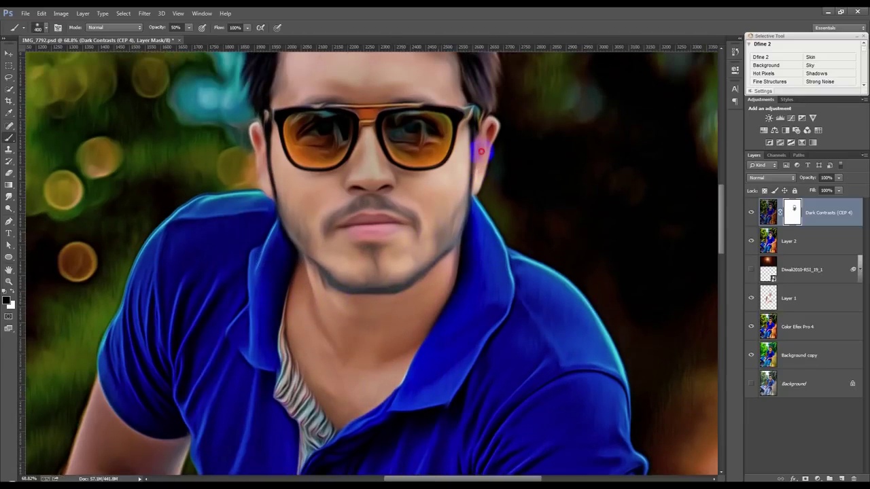
scroll(333, 269, up, 1)
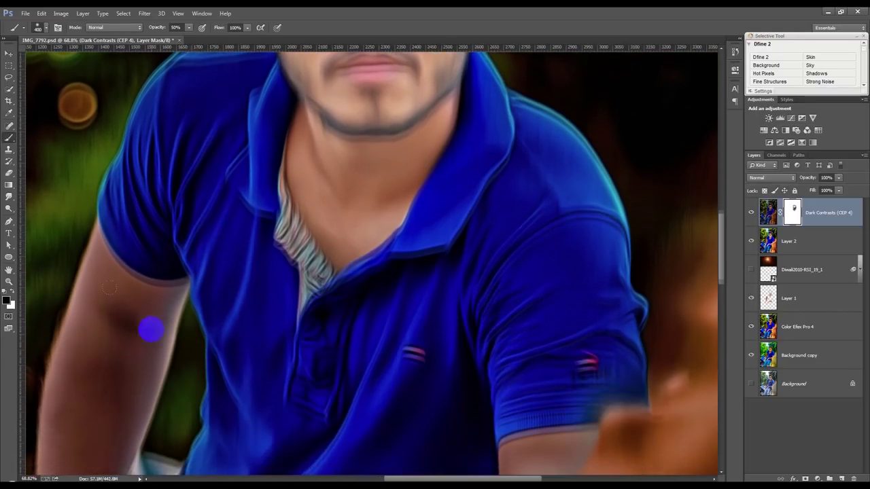
mouse_move(151, 330)
mouse_down()
mouse_move(120, 291)
mouse_move(106, 378)
mouse_up()
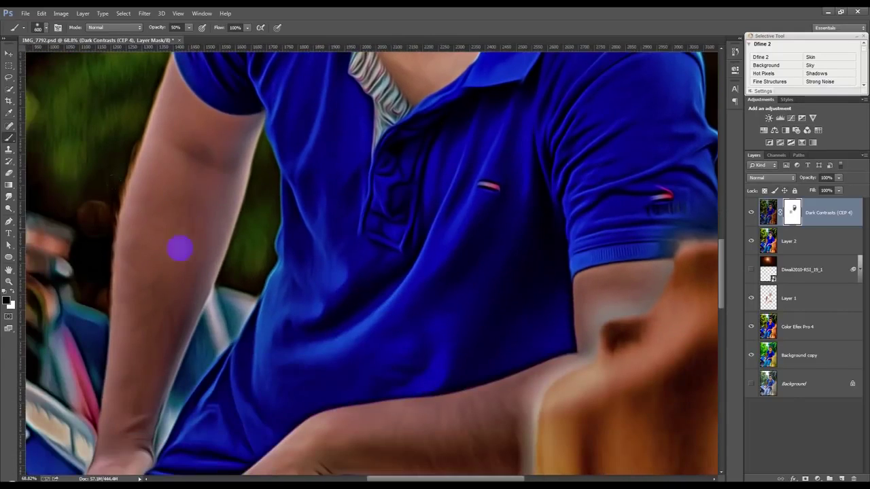
drag(181, 242, 133, 406)
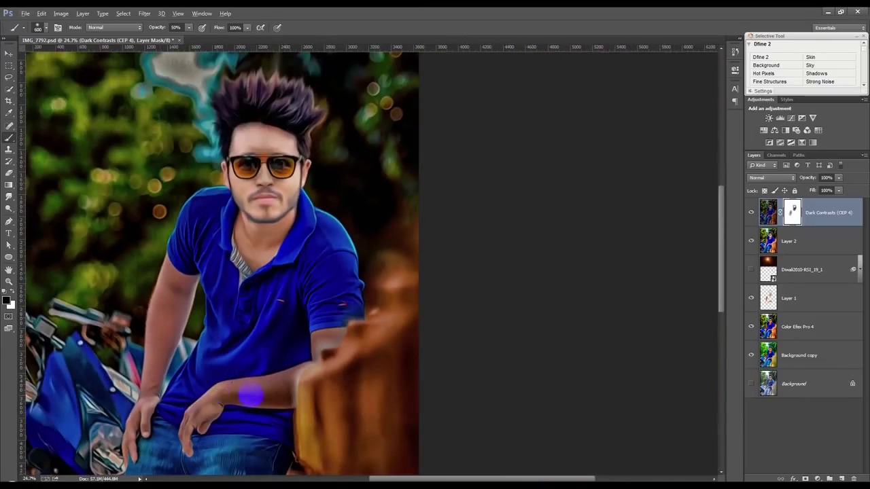
mouse_move(229, 399)
mouse_down()
mouse_move(288, 394)
mouse_move(235, 386)
mouse_up()
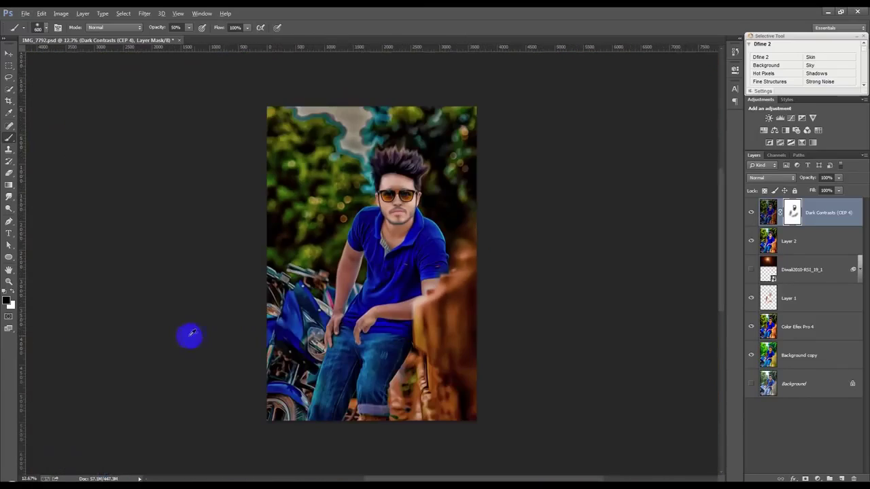
drag(338, 307, 348, 259)
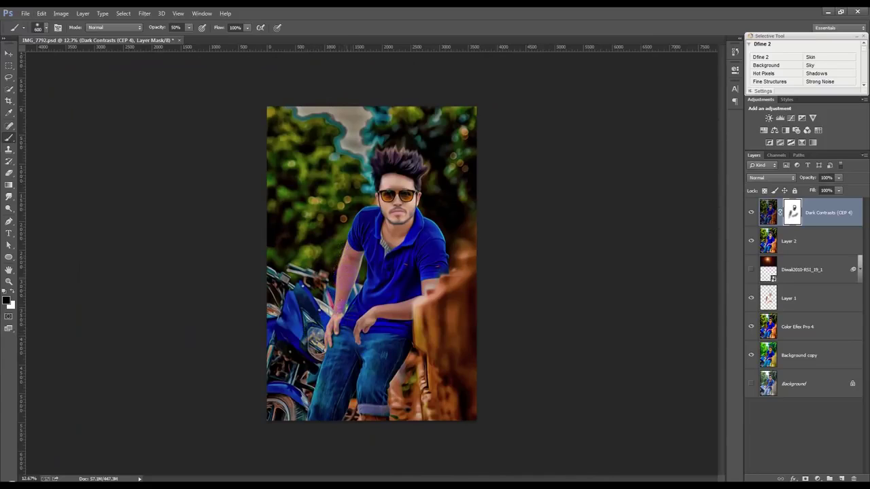
key(ctrl+plus)
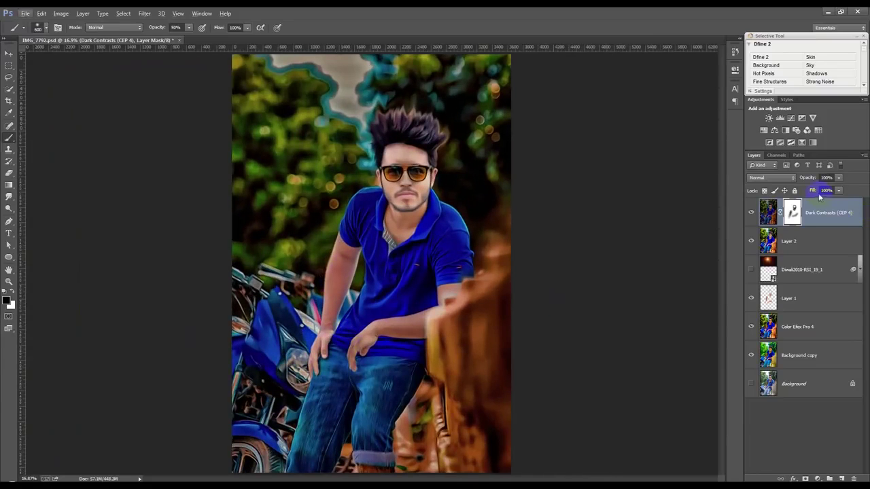
Step: Reset colours to white and black and paint the mask over the shirt's chest
scroll(438, 224, up, 2)
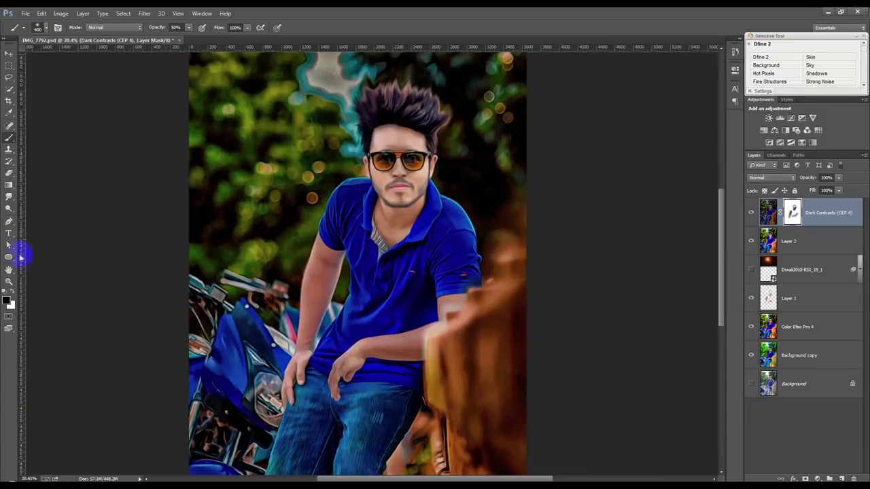
click(7, 291)
drag(384, 235, 392, 229)
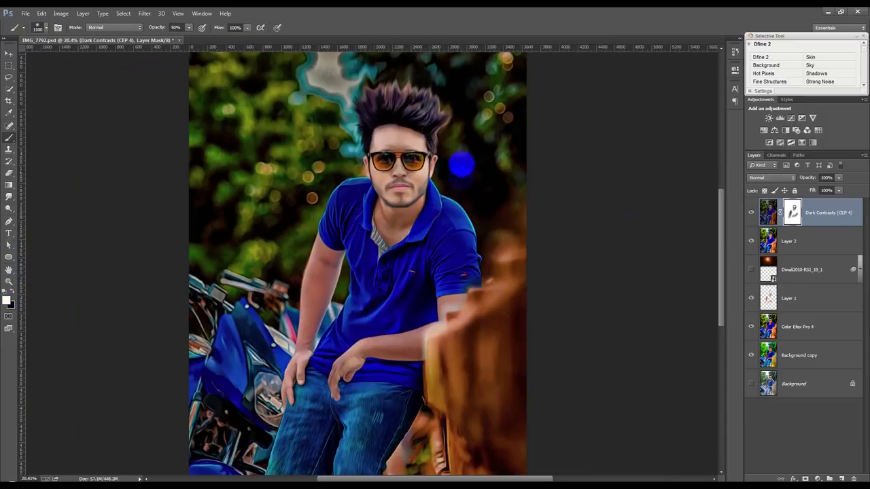
click(407, 219)
scroll(348, 272, down, 3)
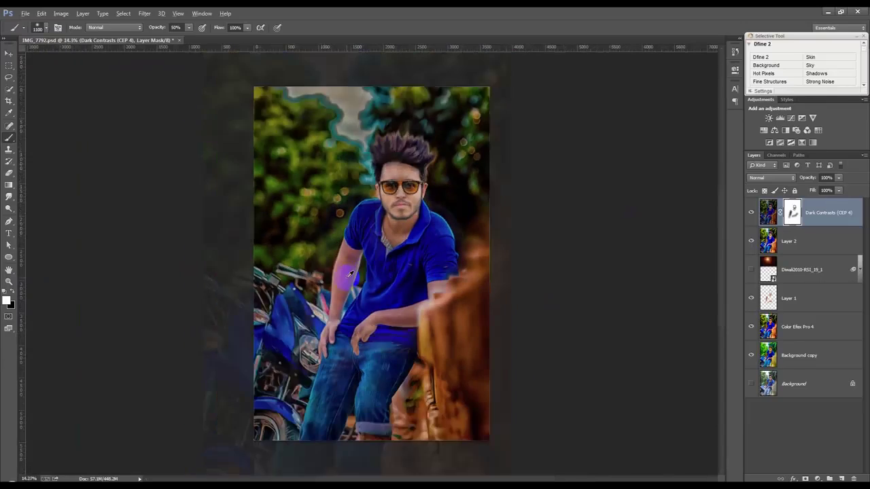
scroll(349, 274, up, 1)
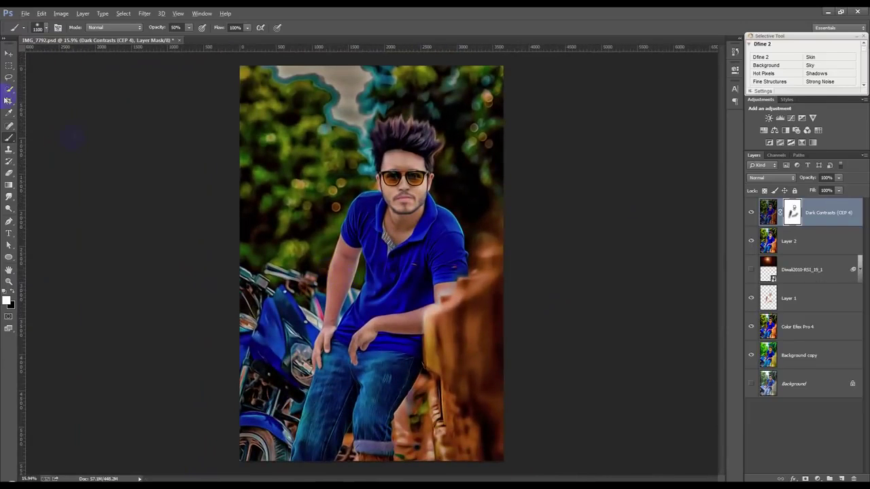
Step: Drag the Diwali2010-RSI_19_1 flare layer to the top of the Layers panel
click(9, 54)
scroll(279, 213, down, 1)
drag(796, 270, 785, 209)
Step: Show the flare layer, enlarge it, and move it down above the man's head
click(751, 217)
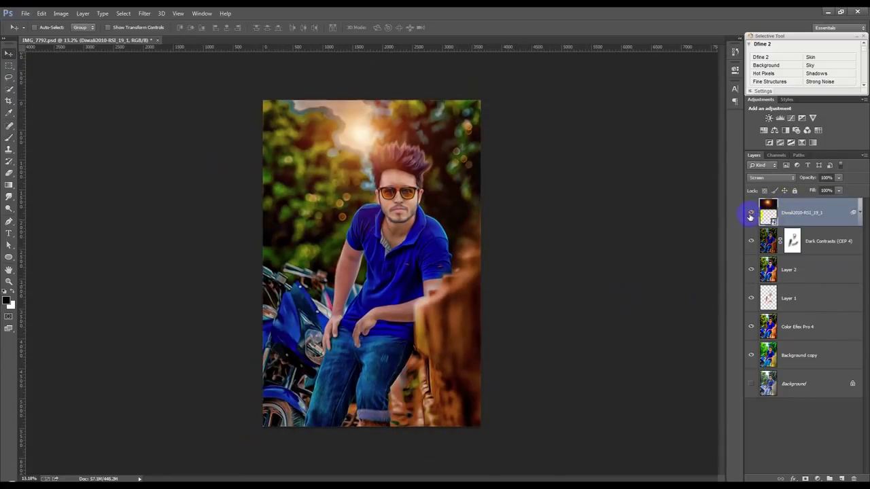
key(ctrl+t)
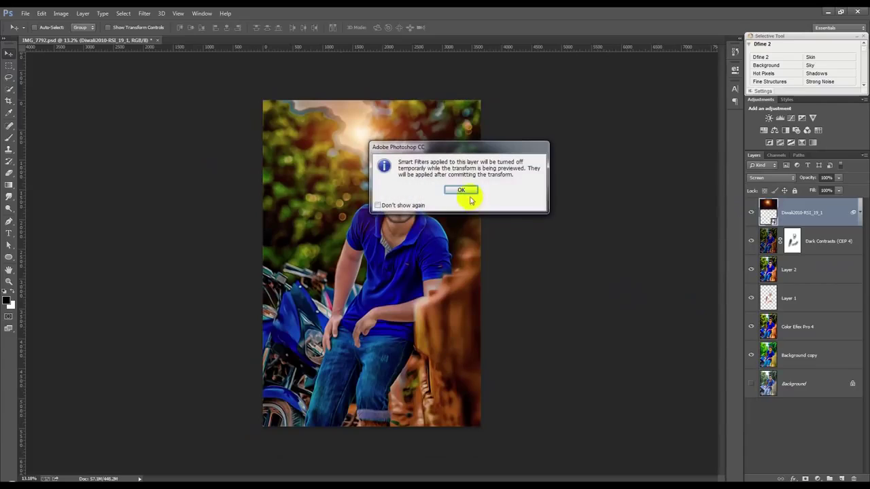
click(467, 190)
drag(517, 235, 505, 216)
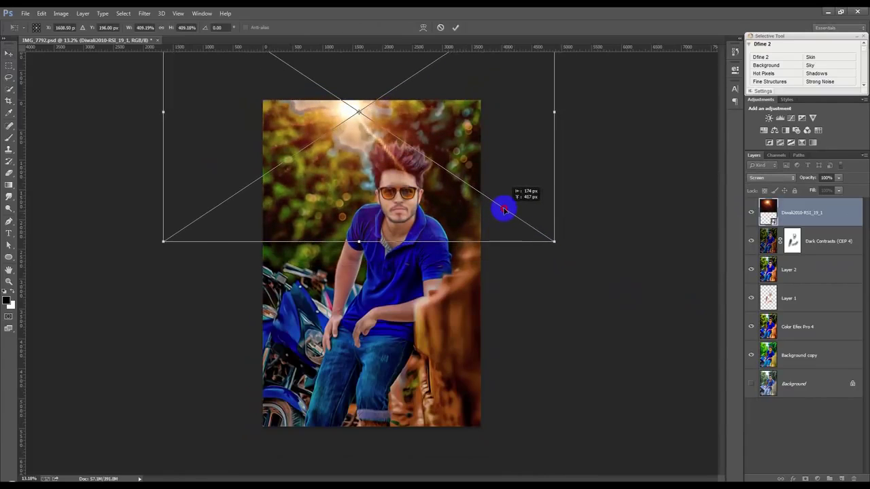
drag(556, 249, 593, 267)
click(455, 28)
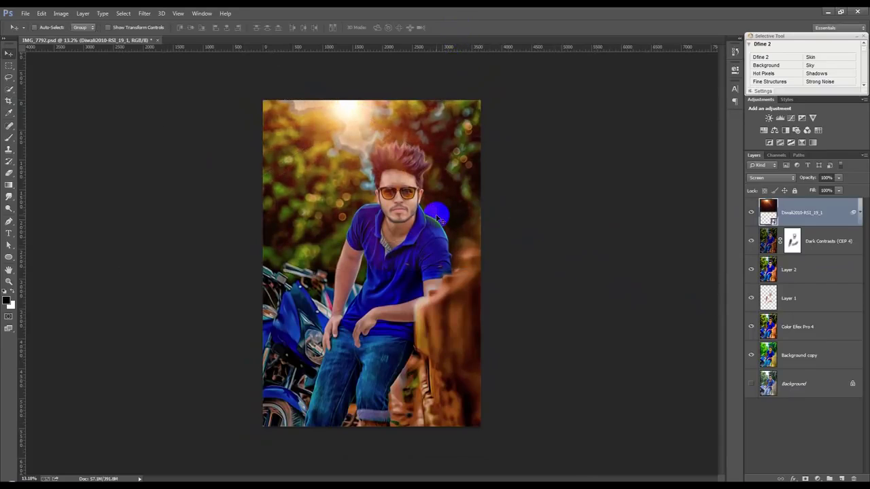
key(ctrl+plus)
drag(406, 137, 405, 176)
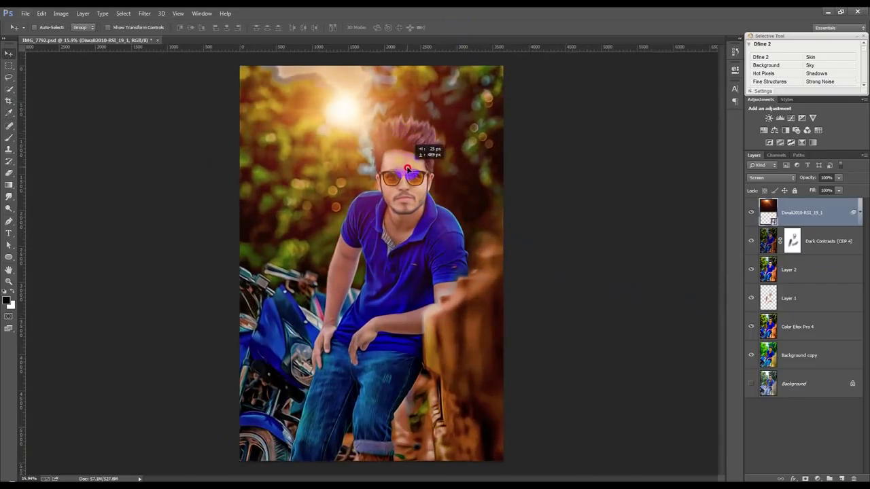
key(ctrl+minus)
Step: Shrink the flare to about 318% and merge all visible layers into a new Layer 3
key(ctrl+t)
drag(567, 281, 516, 237)
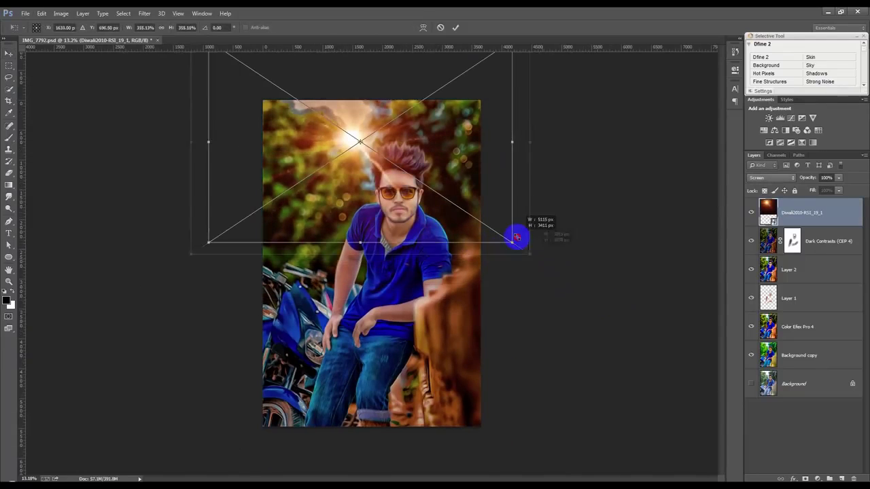
key(Return)
key(ctrl+0)
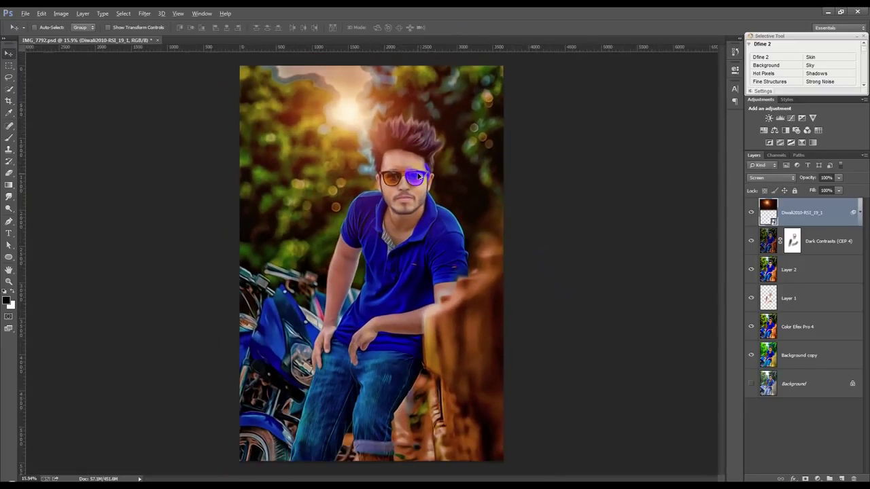
key(ctrl+shift+alt+e)
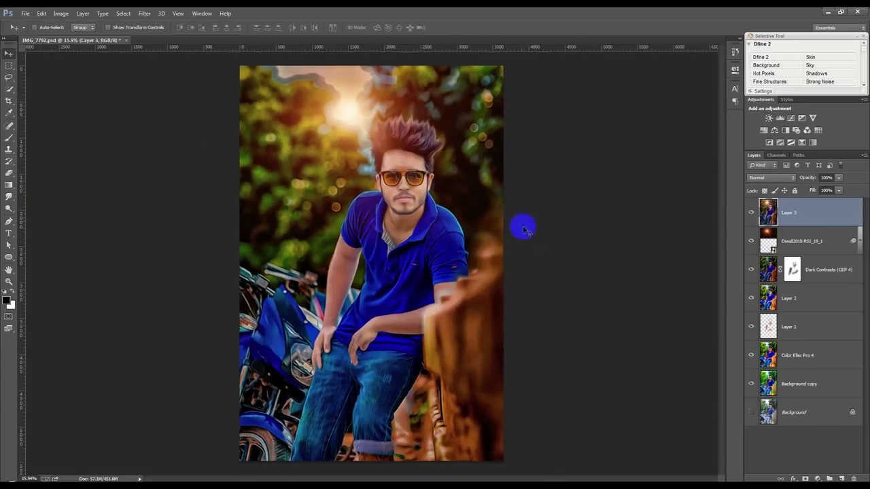
click(144, 13)
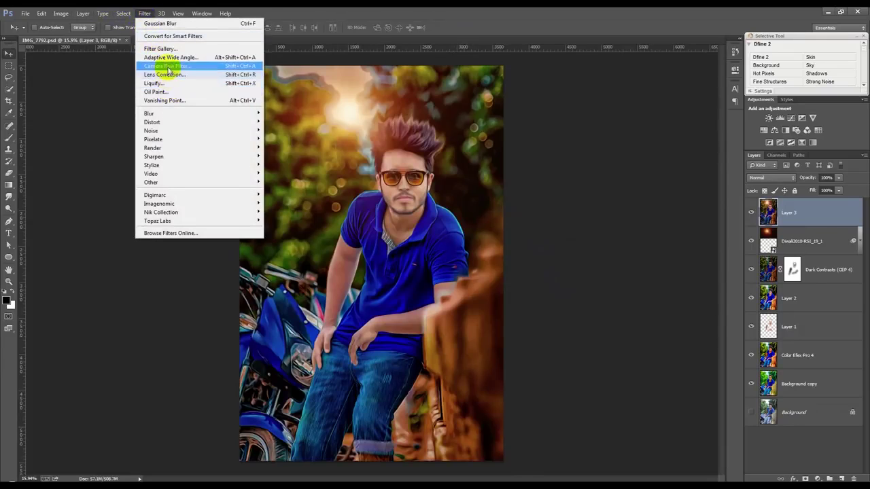
click(165, 66)
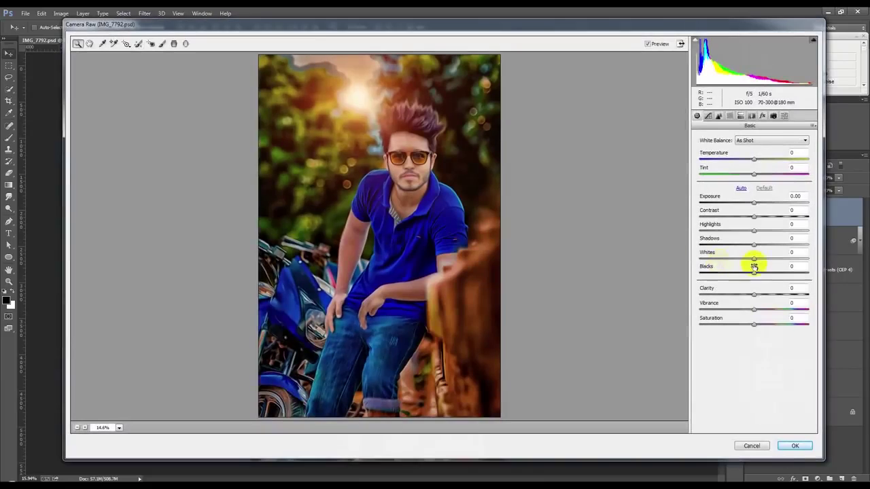
Step: In Camera Raw set Whites +54, Clarity +33, Vibrance +52, raise Highlights, and add negative post-crop vignetting
drag(753, 258, 782, 258)
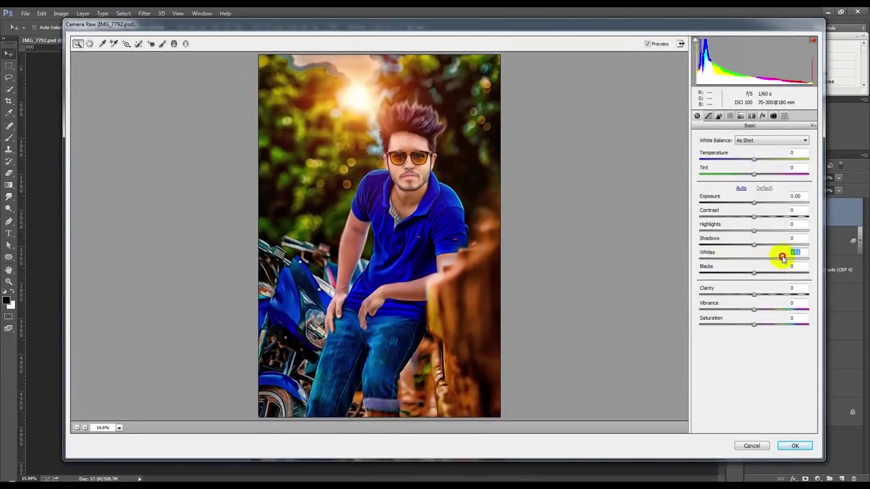
drag(753, 294, 770, 294)
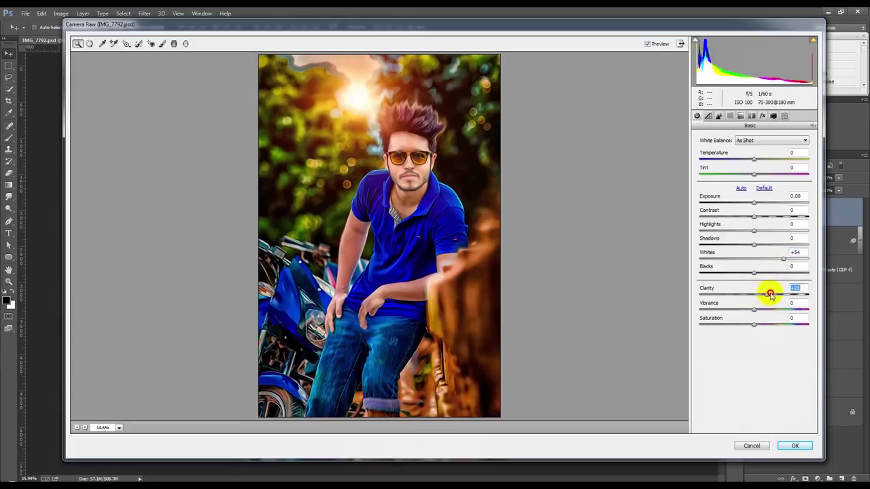
drag(754, 310, 783, 313)
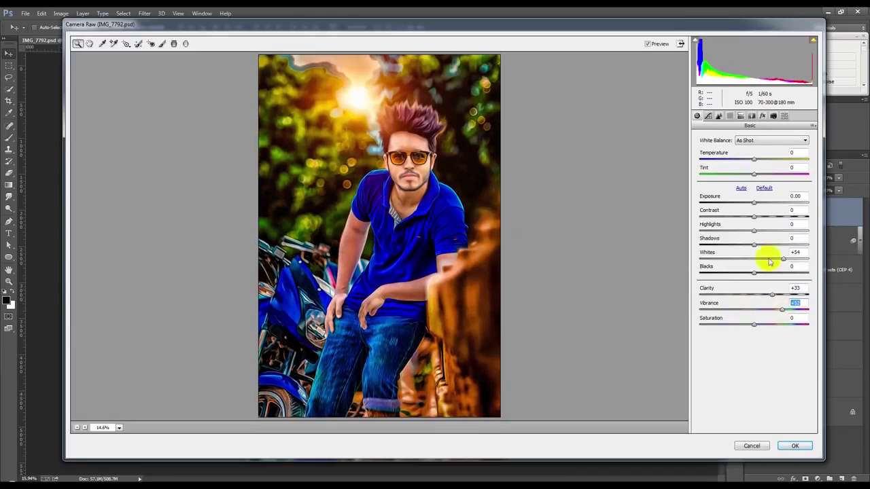
drag(758, 234, 783, 235)
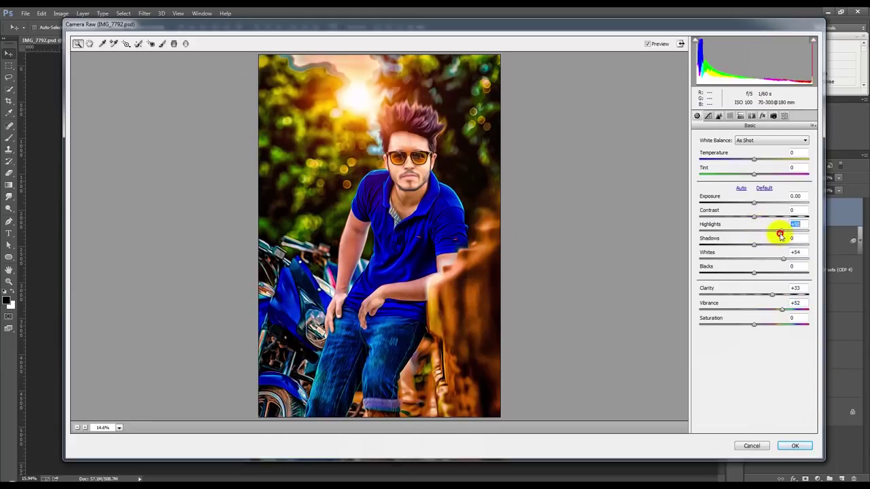
click(761, 115)
drag(754, 233, 750, 234)
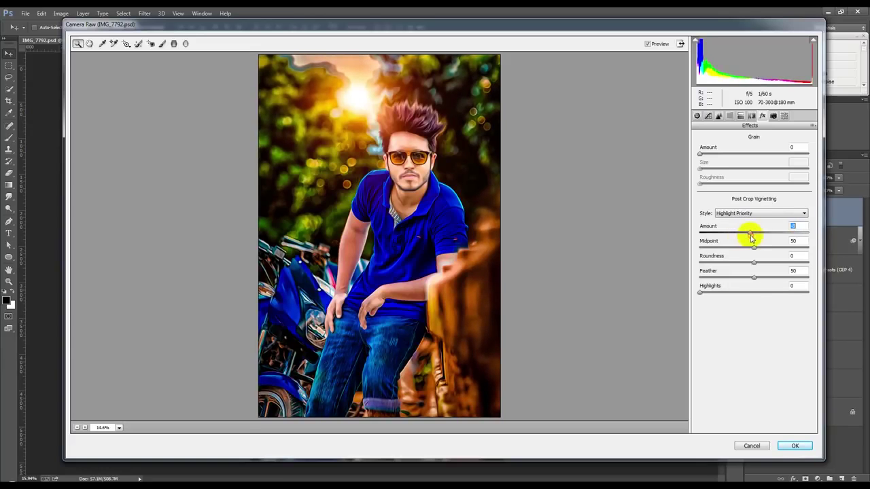
click(794, 447)
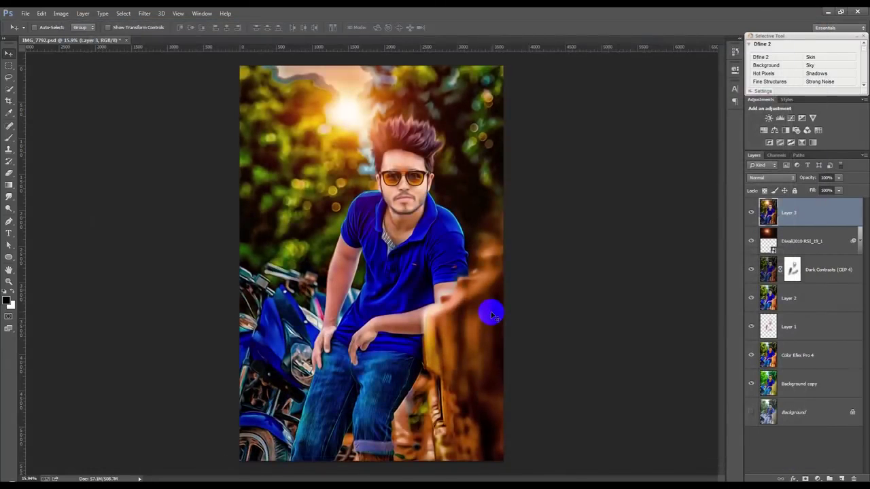